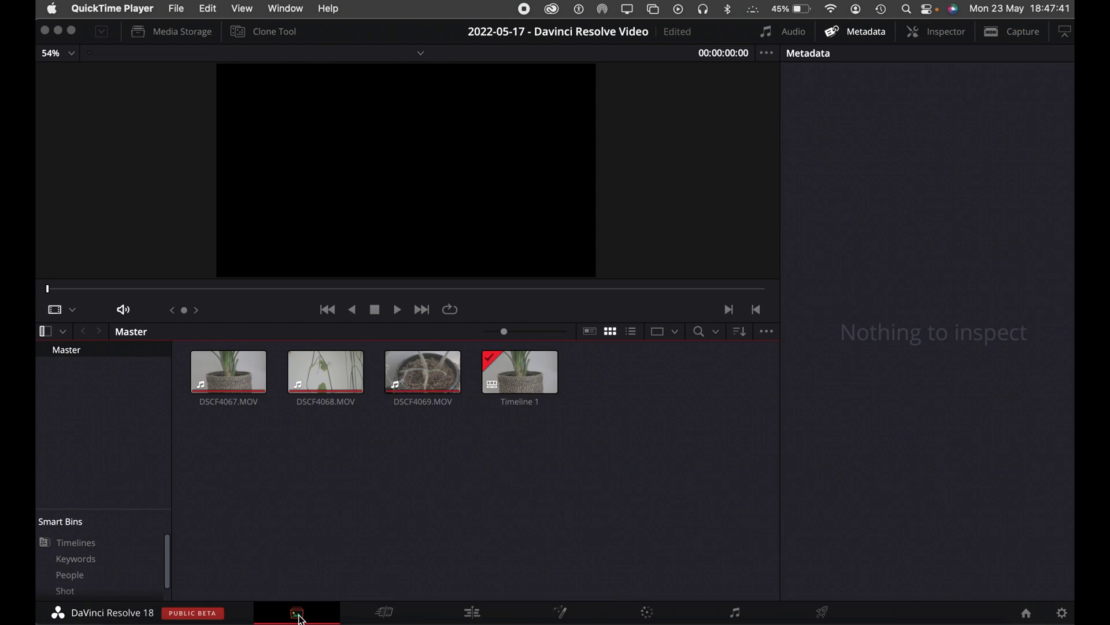
Visit the Cut, Edit, Fusion, Fairlight and Deliver pages, then return to the Edit page.
left_click(385, 613)
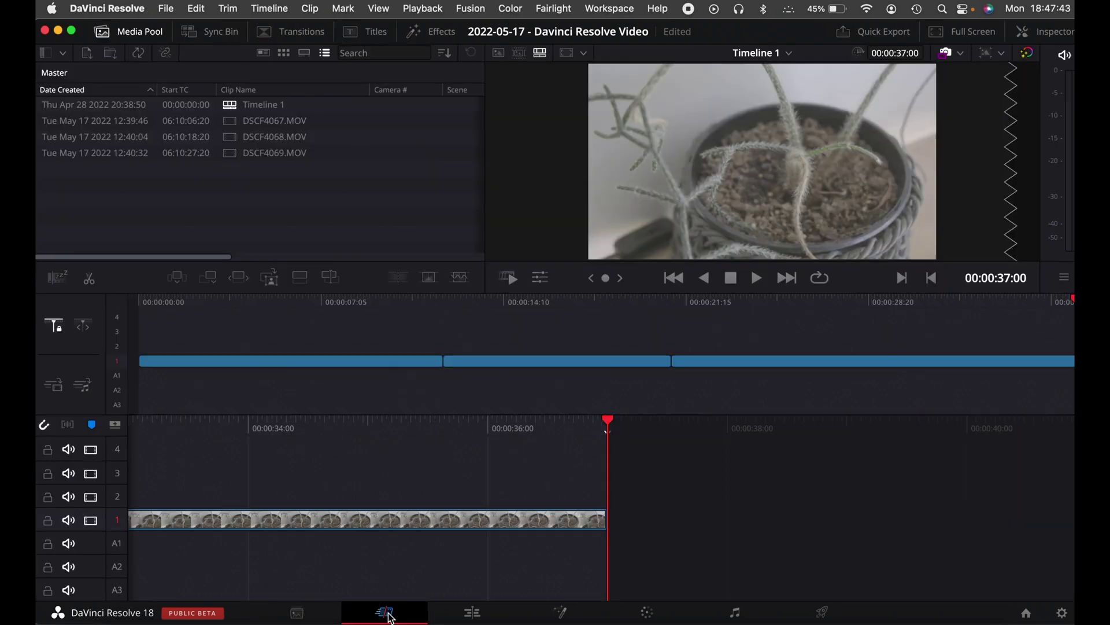
left_click(472, 614)
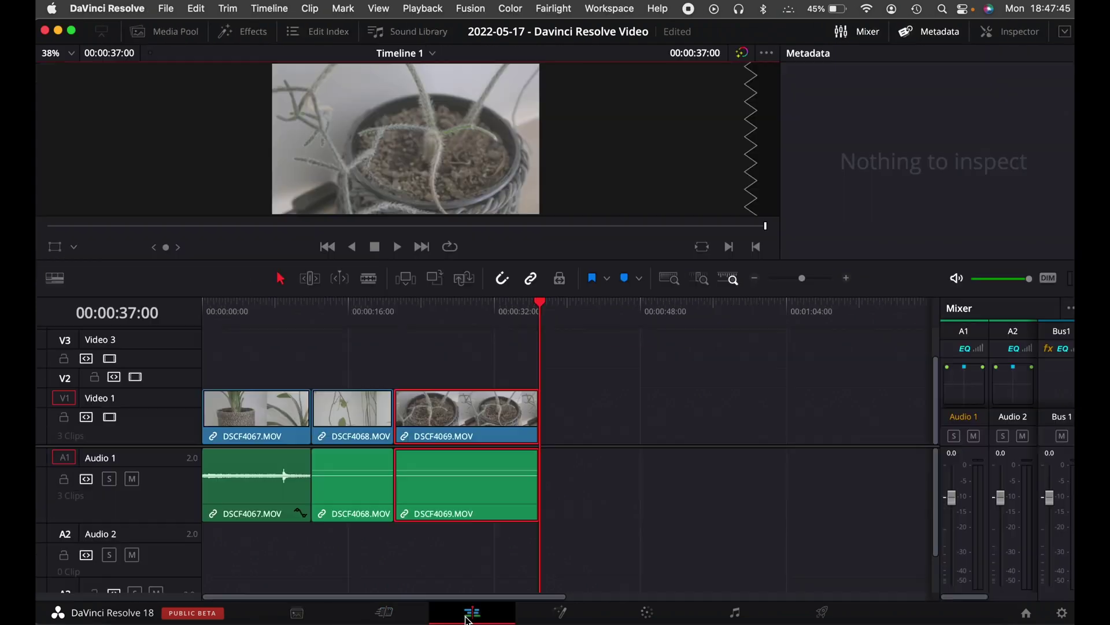
left_click(566, 617)
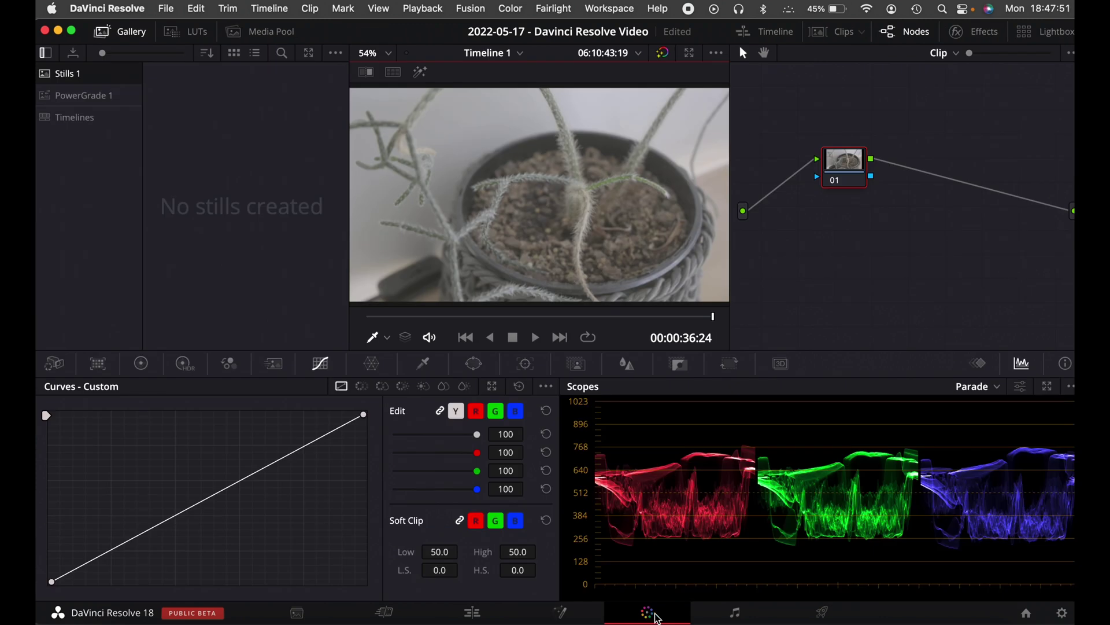
left_click(735, 614)
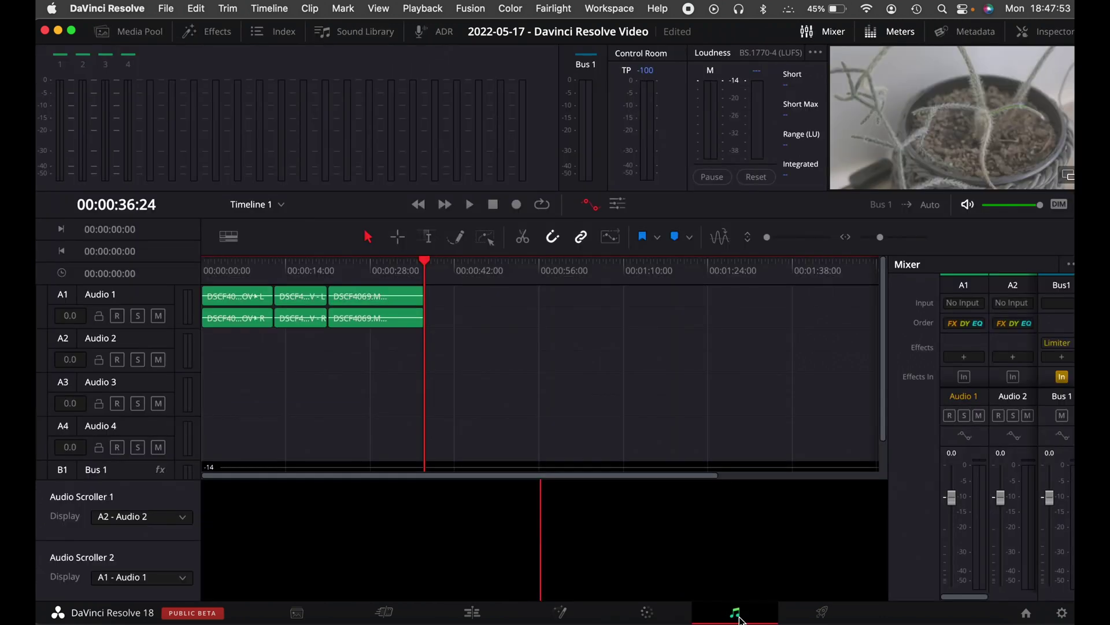
left_click(823, 614)
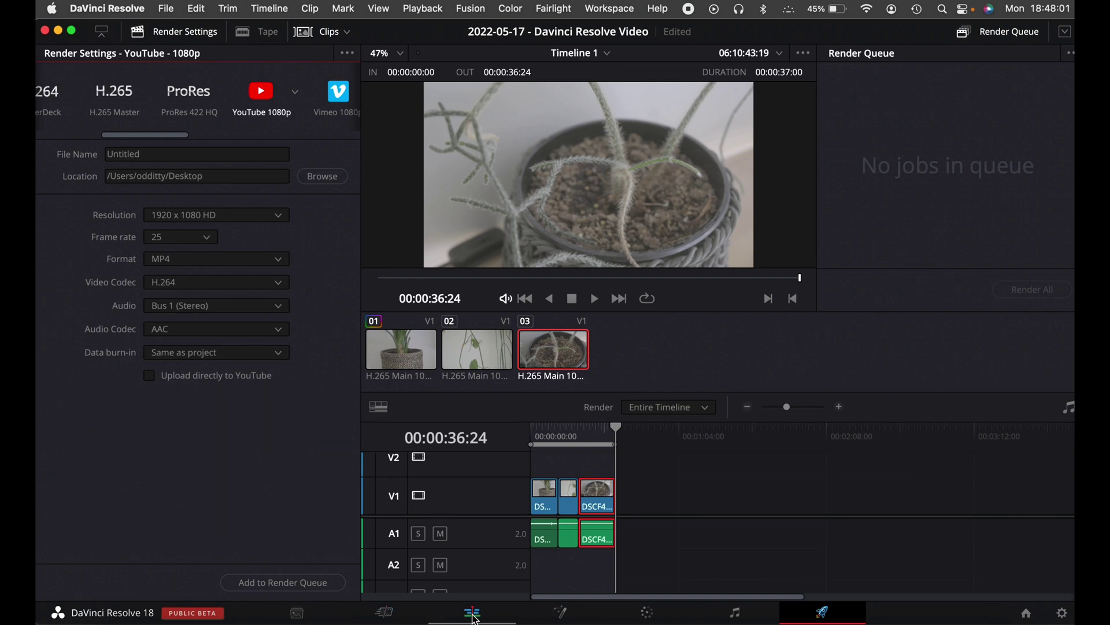
left_click(476, 616)
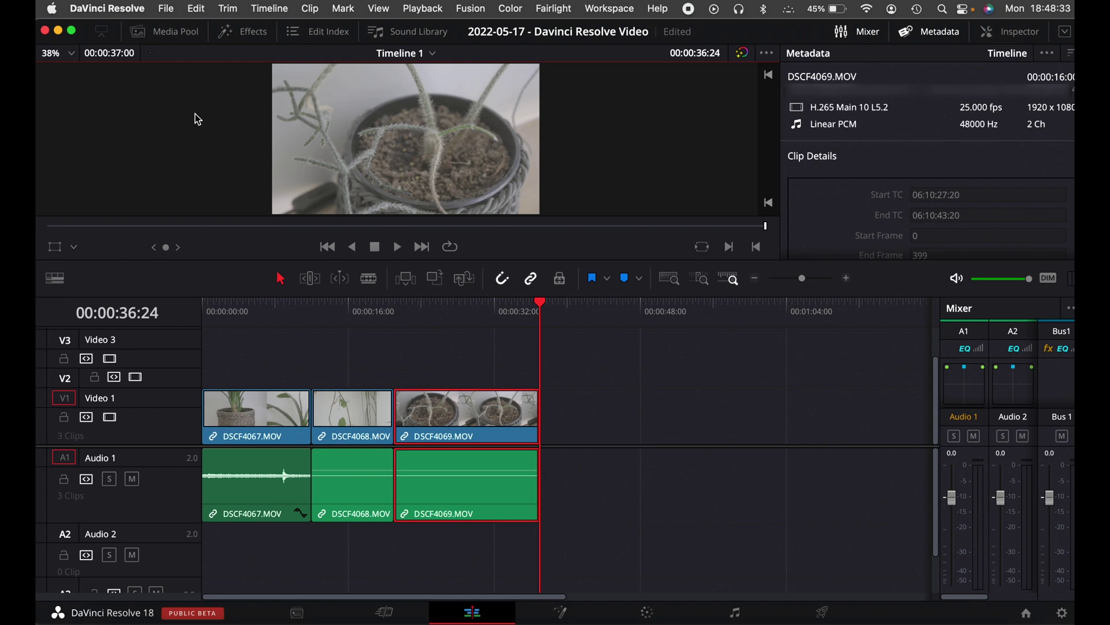
Show and hide the Media Pool, then the Effects Library.
left_click(180, 36)
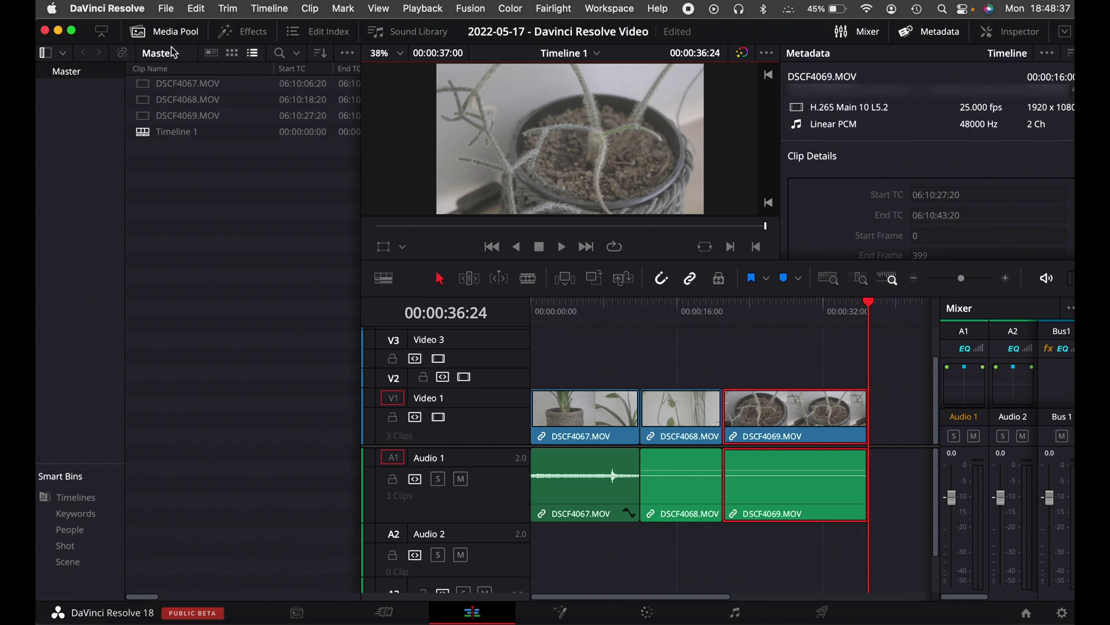
left_click(180, 36)
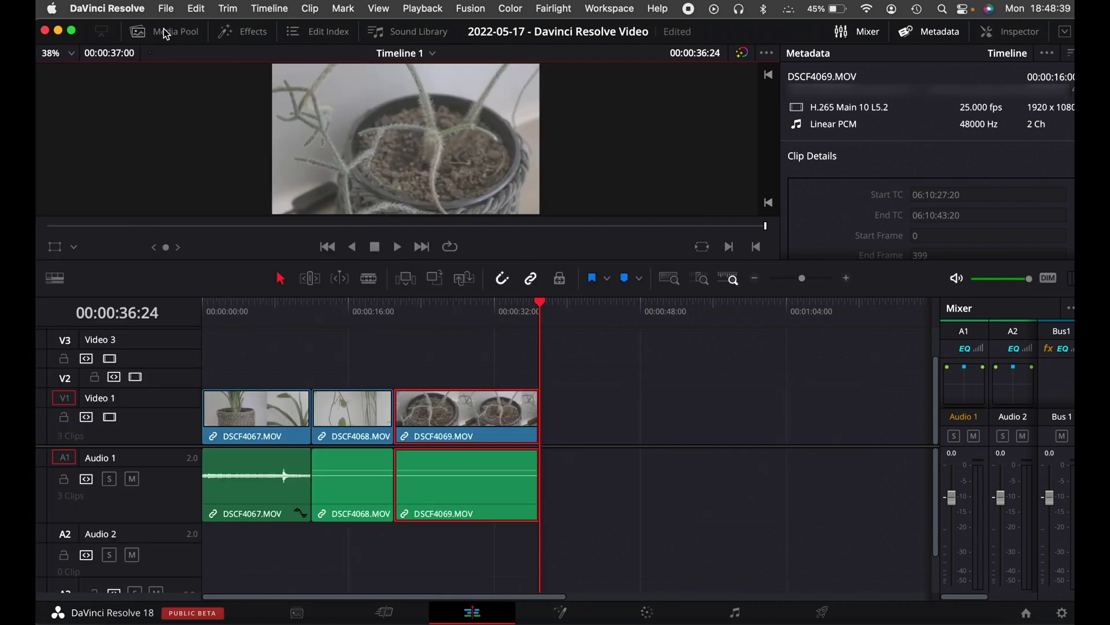
left_click(257, 37)
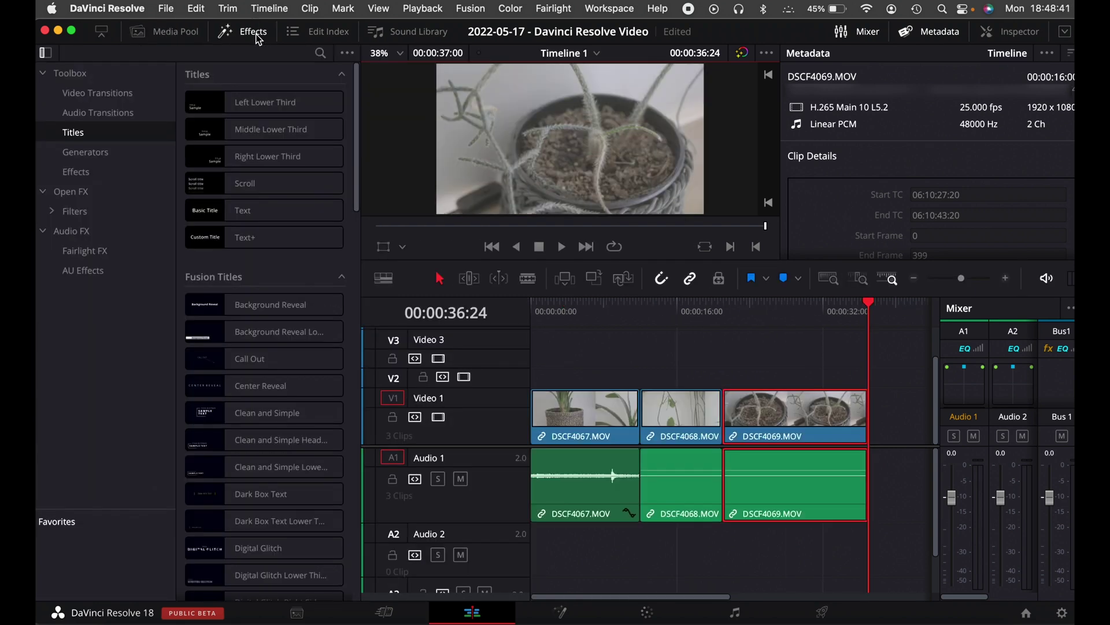
left_click(258, 40)
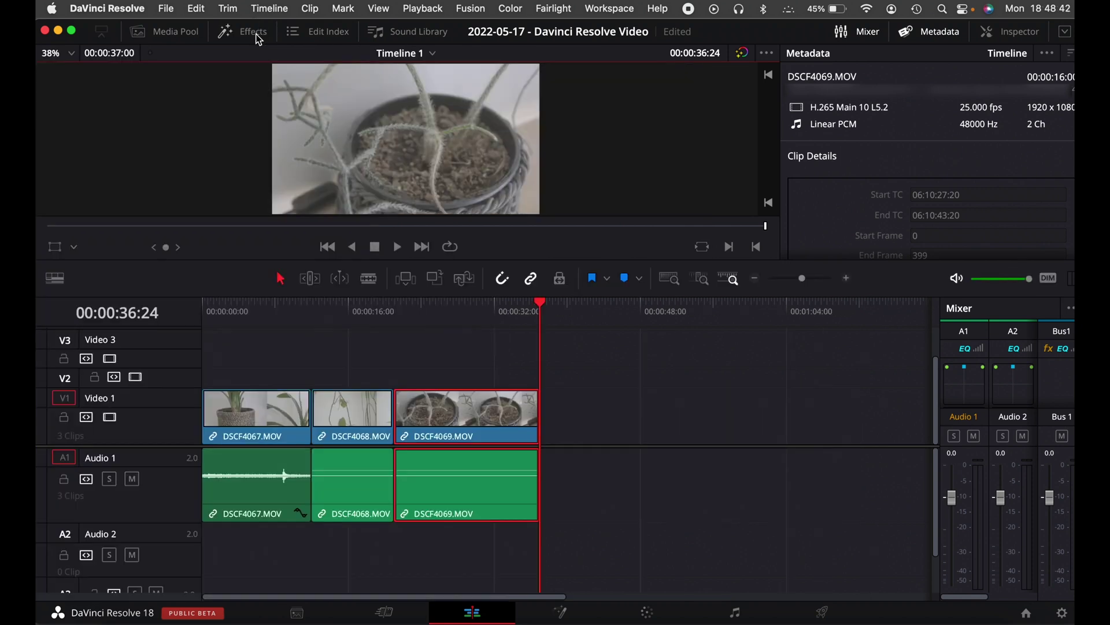
Toggle the Mixer, Metadata and Inspector panels, leaving separate source and timeline viewers.
left_click(862, 37)
left_click(862, 36)
left_click(948, 33)
left_click(948, 32)
left_click(1031, 35)
left_click(1032, 34)
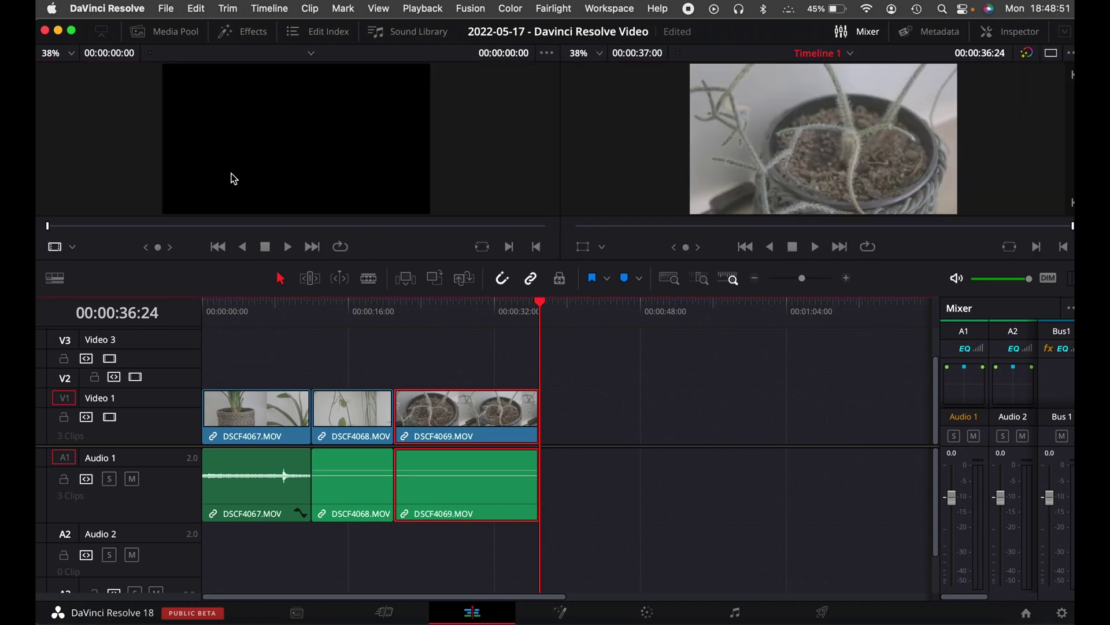
left_click(256, 309)
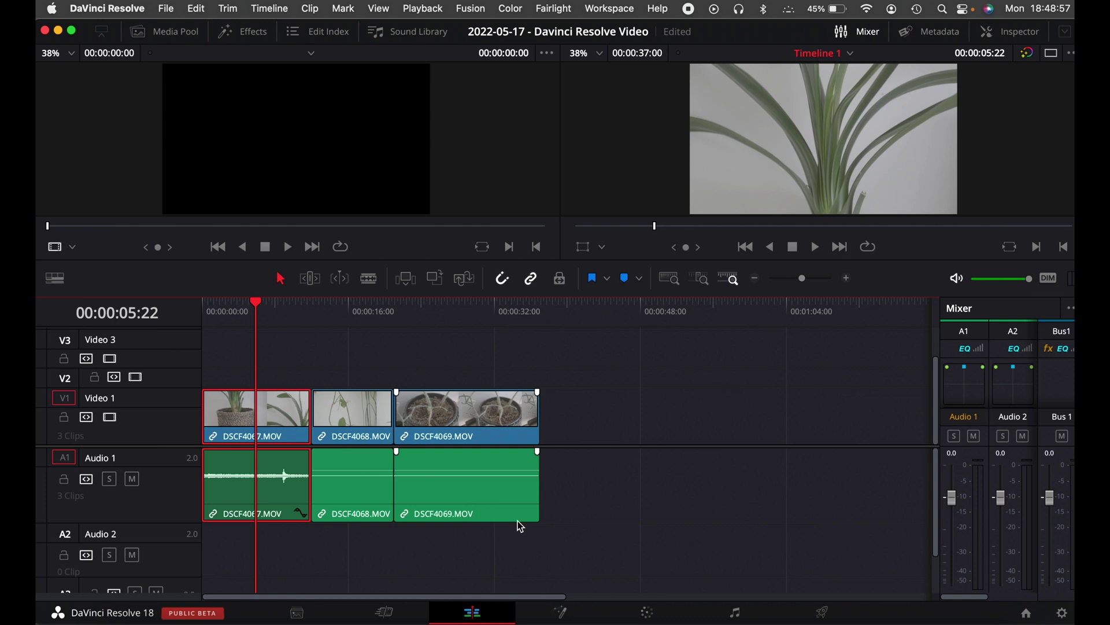
left_click(178, 36)
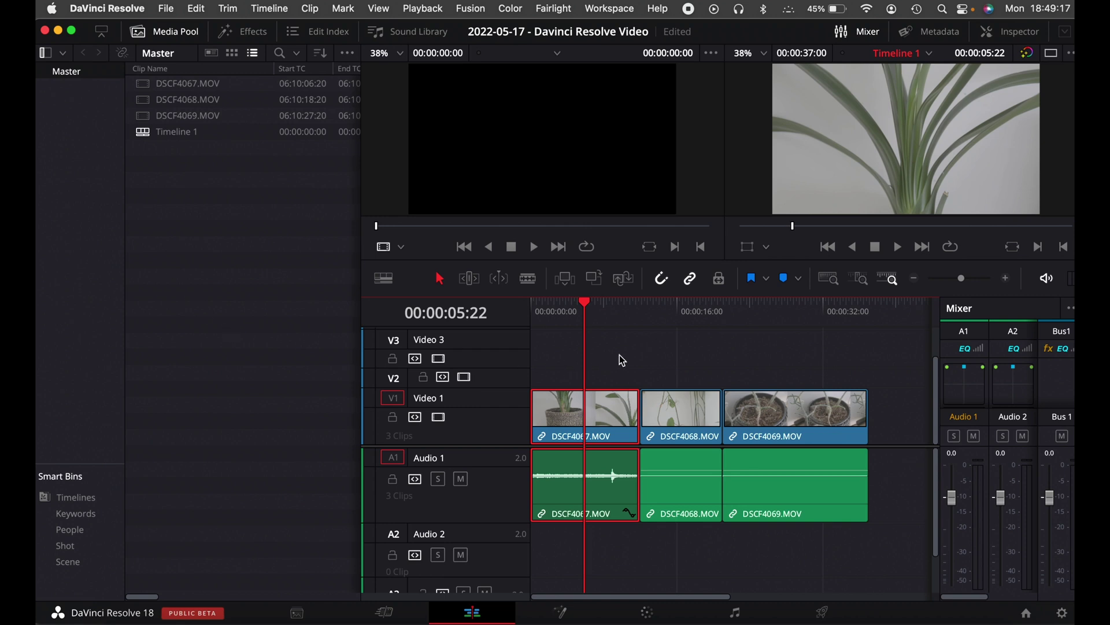
left_click(180, 35)
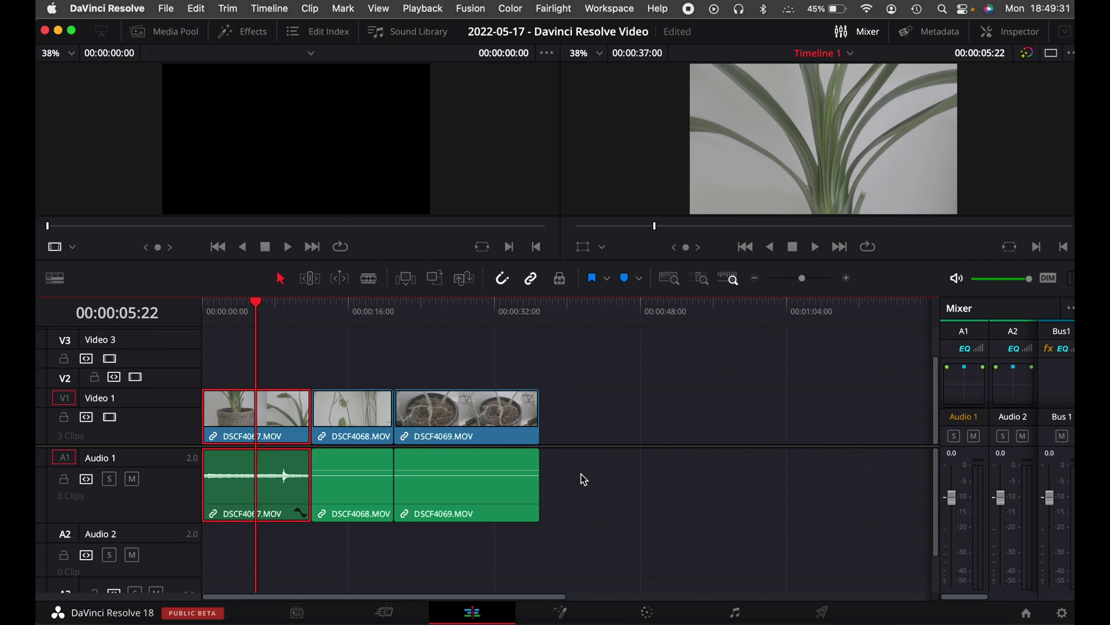
left_click(168, 32)
left_click(246, 32)
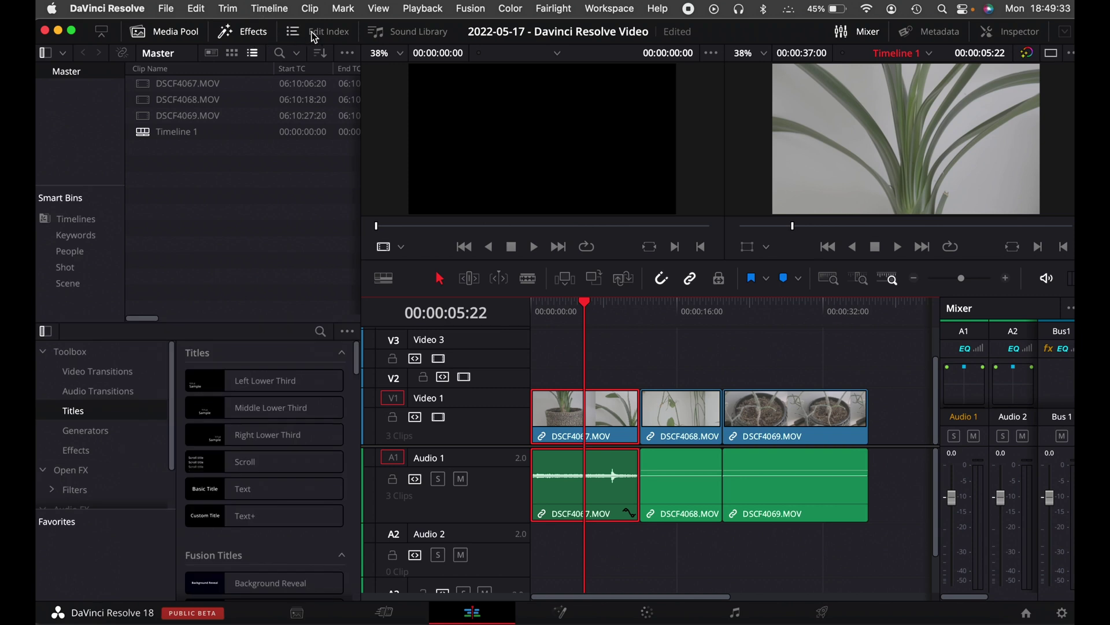
left_click(318, 33)
left_click(320, 32)
left_click(243, 31)
left_click(166, 31)
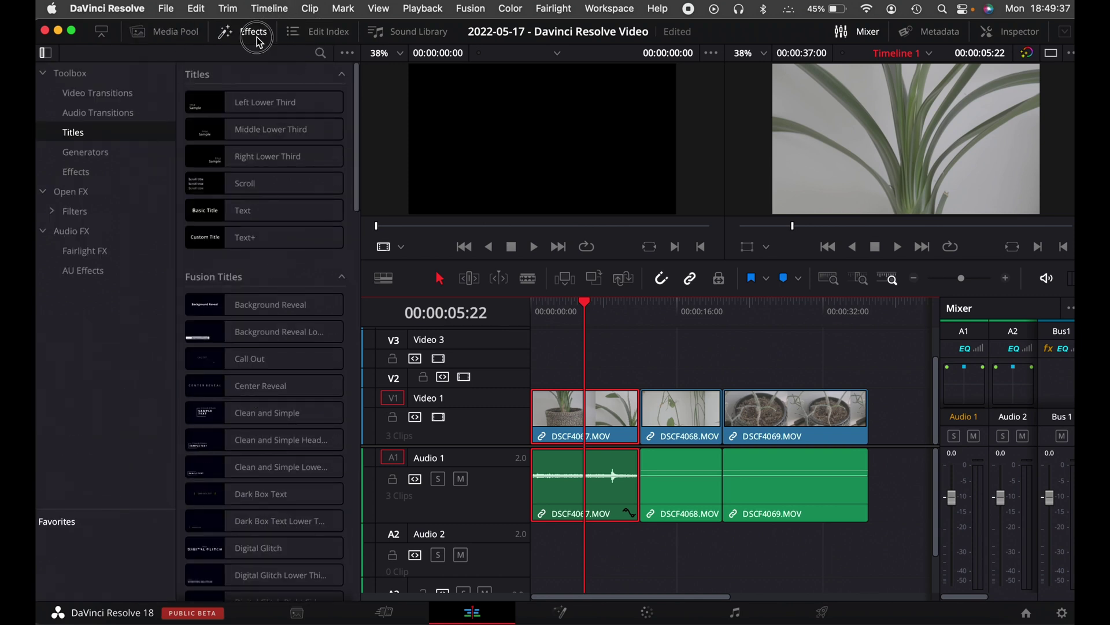
left_click(254, 35)
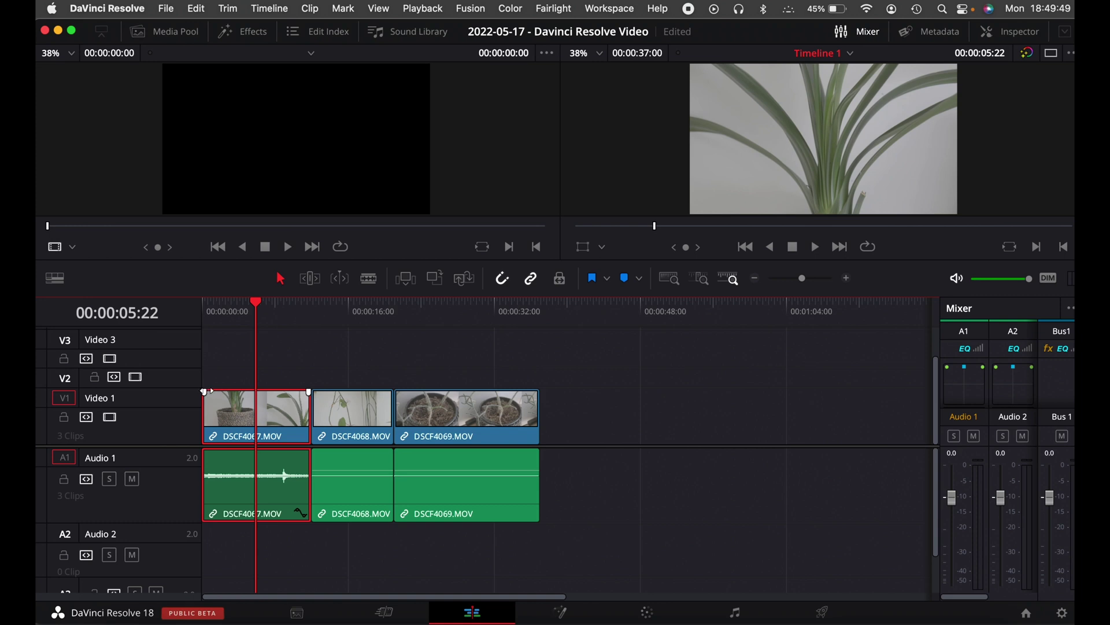
Add a fade-in to the first clip and play back the opening to check it.
left_click_drag(206, 391, 207, 390)
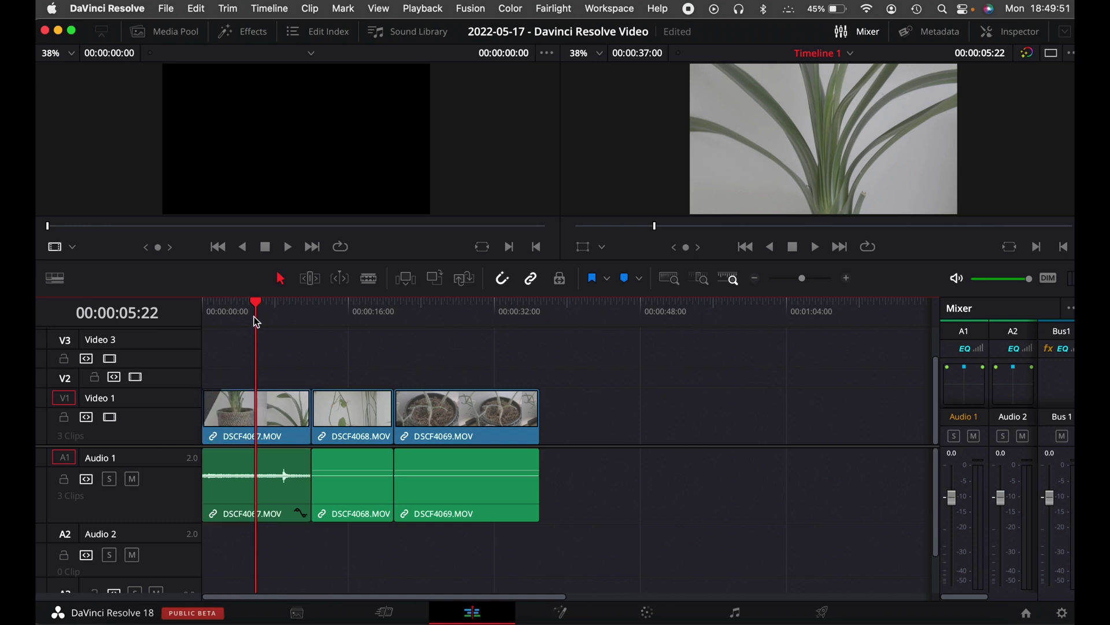
left_click_drag(256, 322, 199, 307)
key("space")
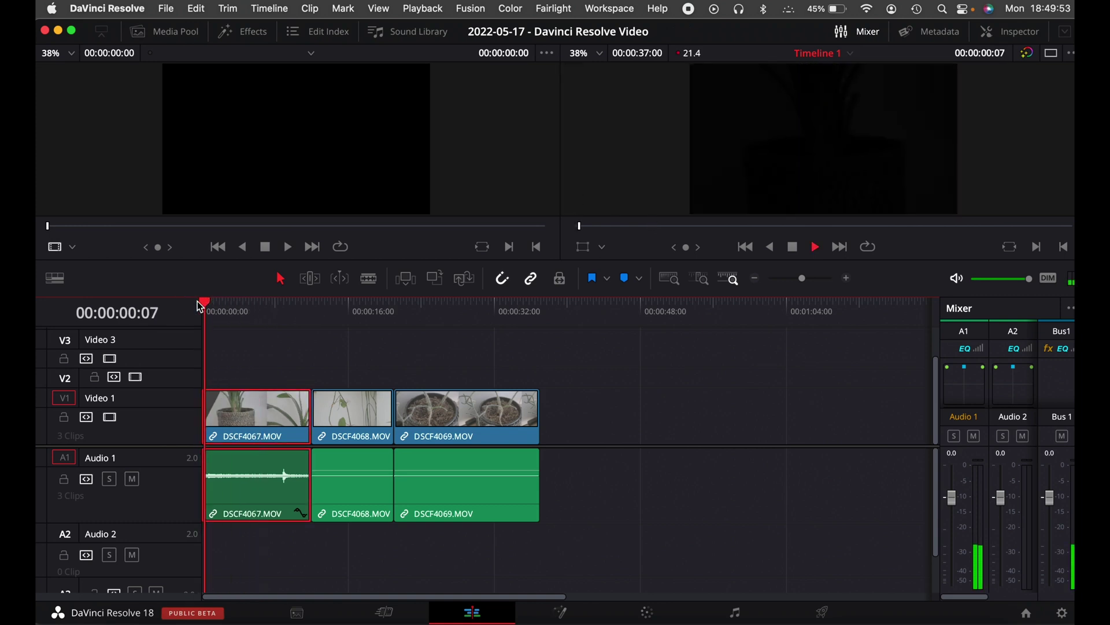
key("space")
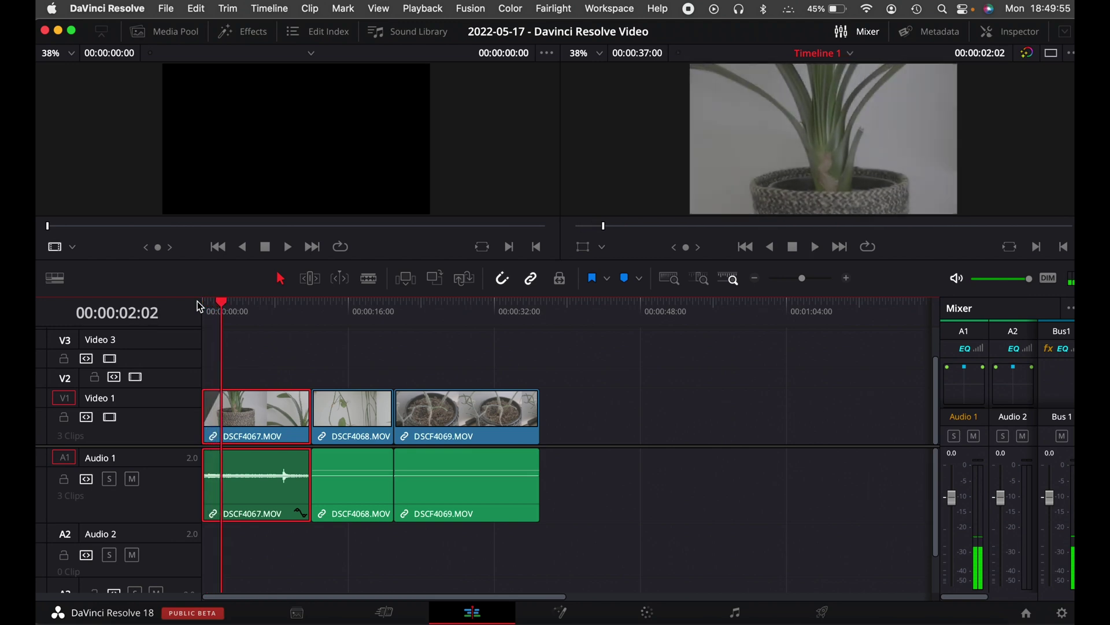
left_click_drag(218, 305, 257, 310)
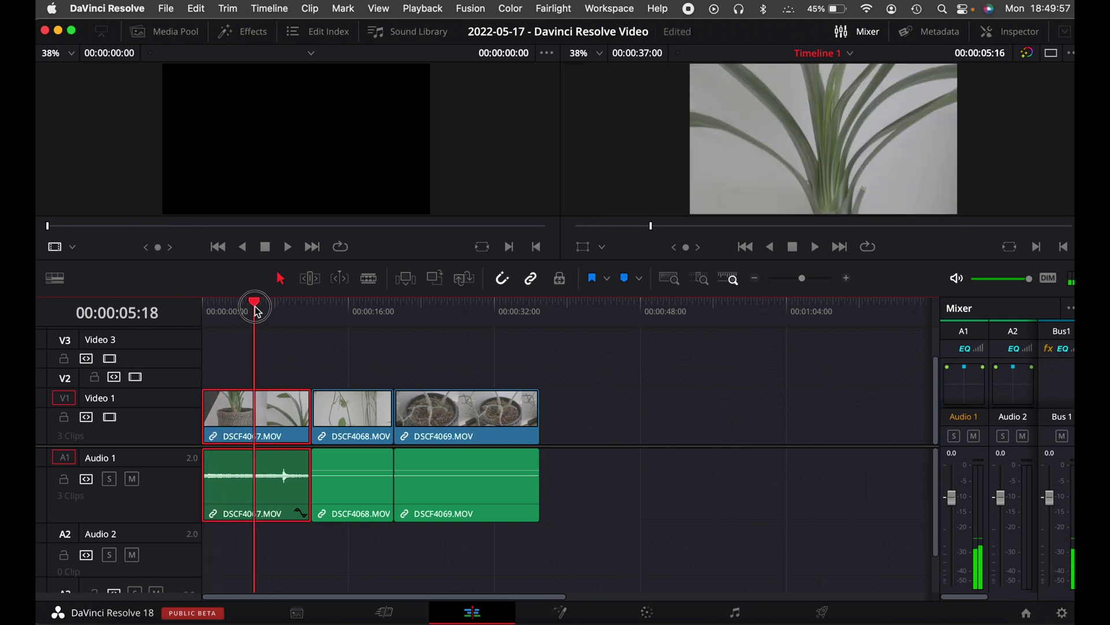
Adjust the fade handle on the second clip.
left_click(214, 387)
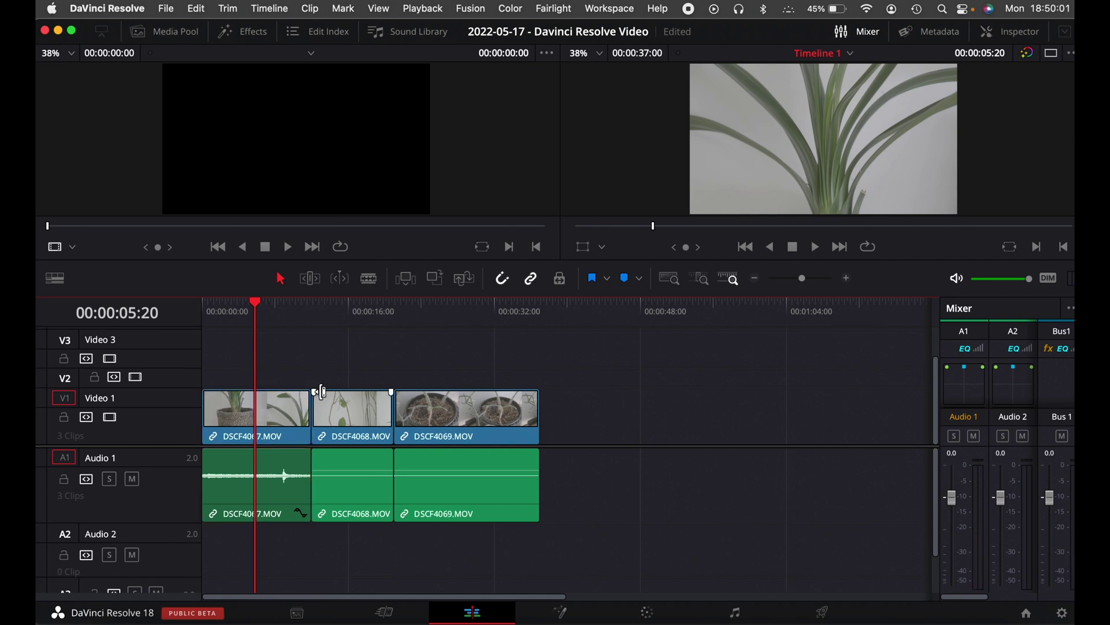
left_click_drag(328, 392, 296, 391)
mouse_move(317, 391)
mouse_move(287, 513)
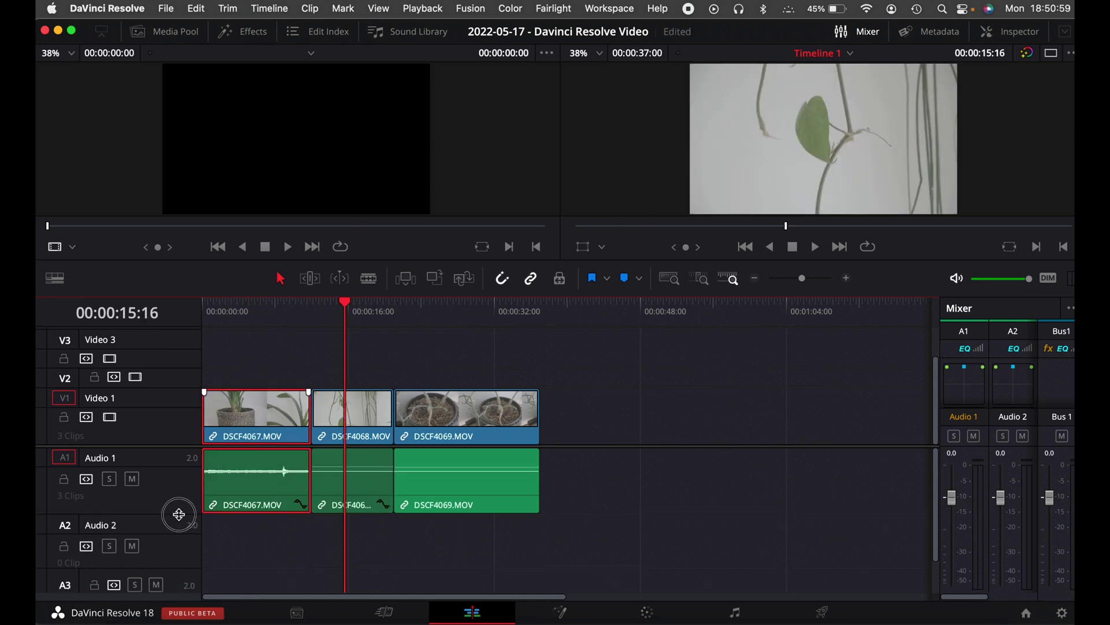
Make the Audio 1 track taller and raise the DSCF4067 audio clip's volume.
left_click_drag(176, 514, 179, 528)
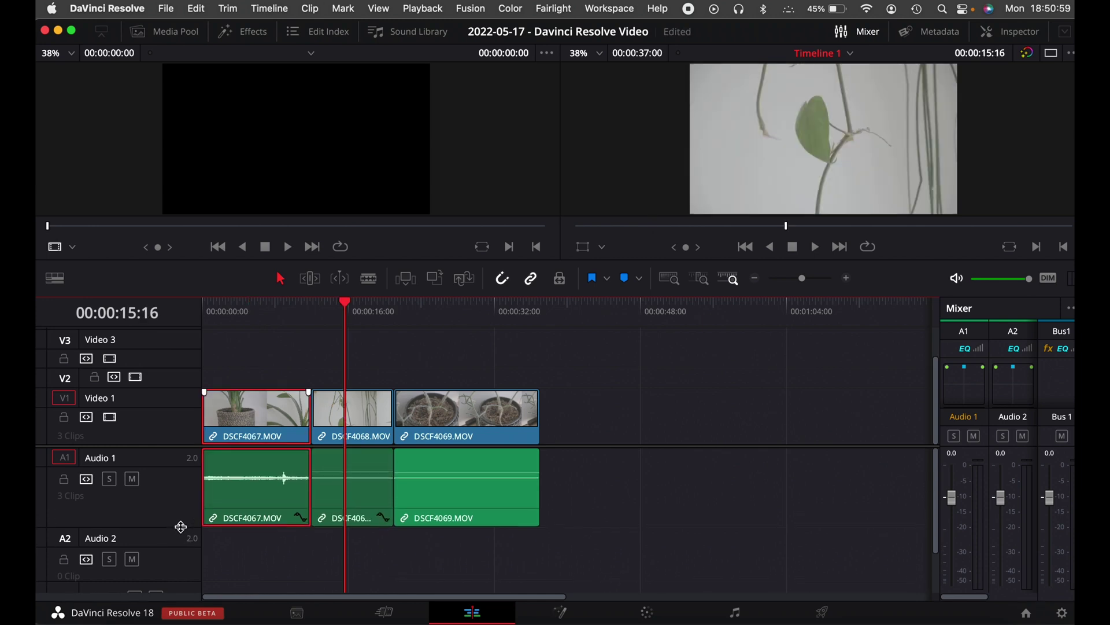
mouse_move(269, 478)
left_mouse_down()
mouse_move(269, 464)
mouse_move(205, 452)
mouse_move(217, 450)
mouse_move(217, 479)
left_mouse_up()
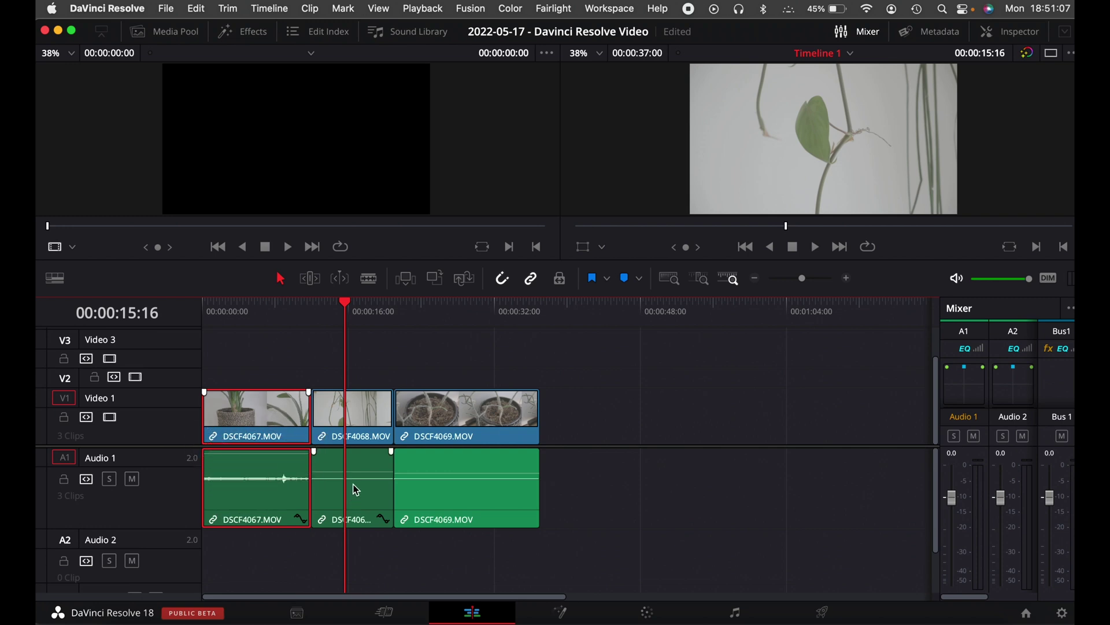
left_click(341, 362)
key("space")
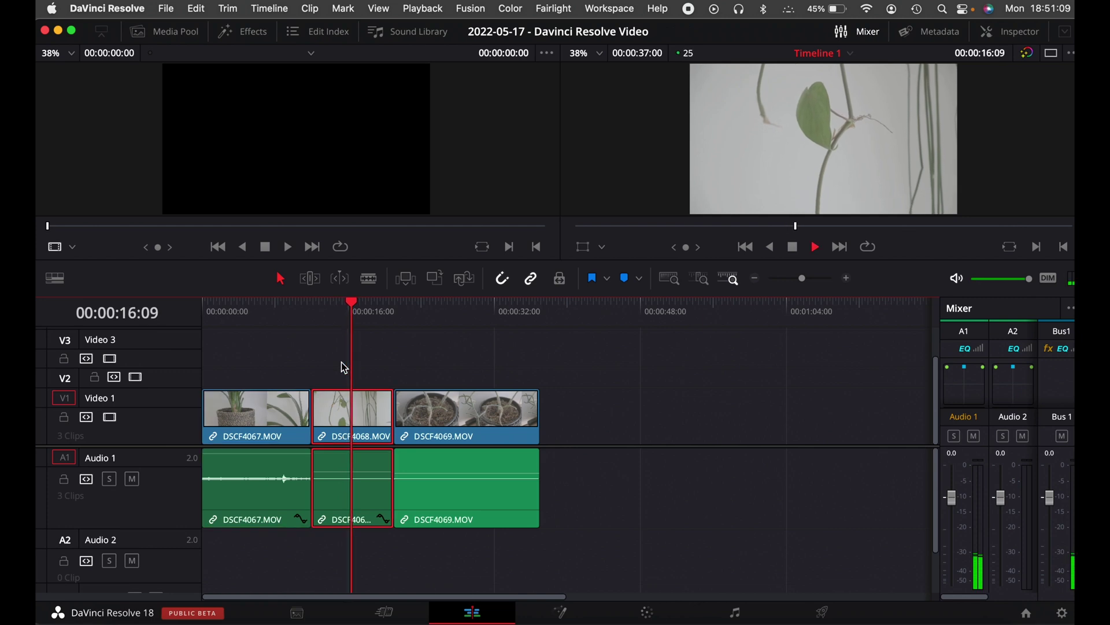
Raise the DSCF4068 audio volume, check it on playback, and save the project.
left_click_drag(376, 477, 376, 432)
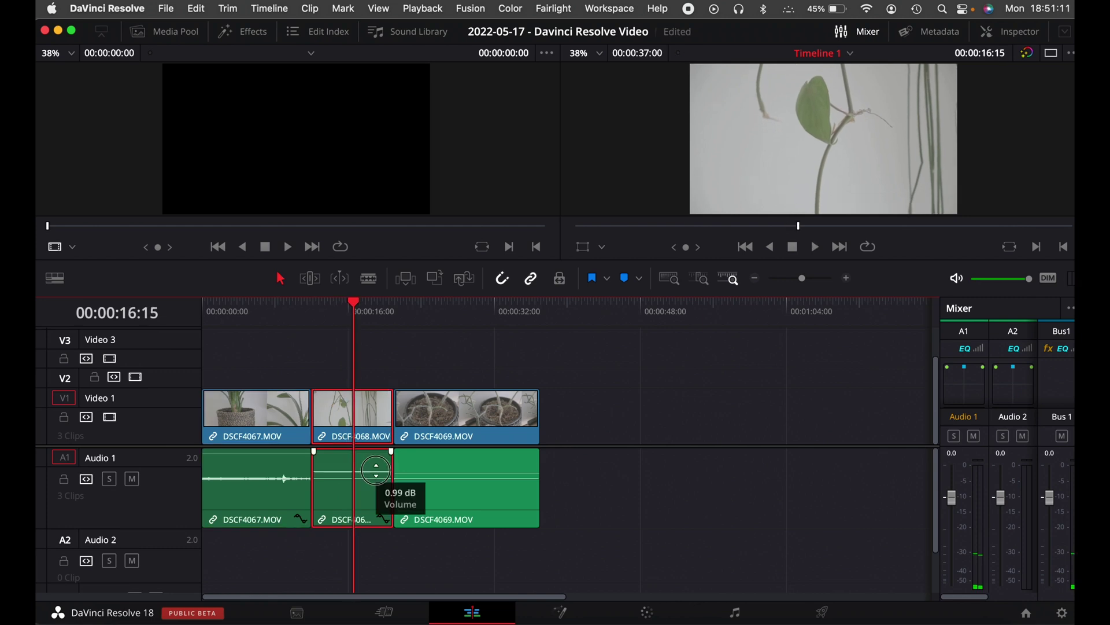
key("space")
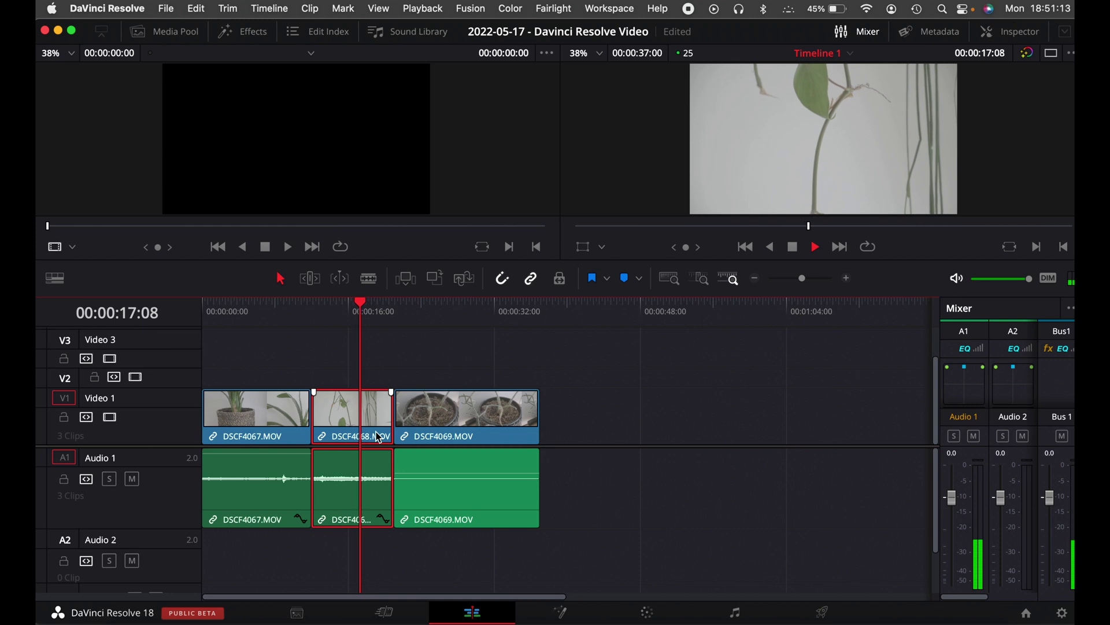
key("space")
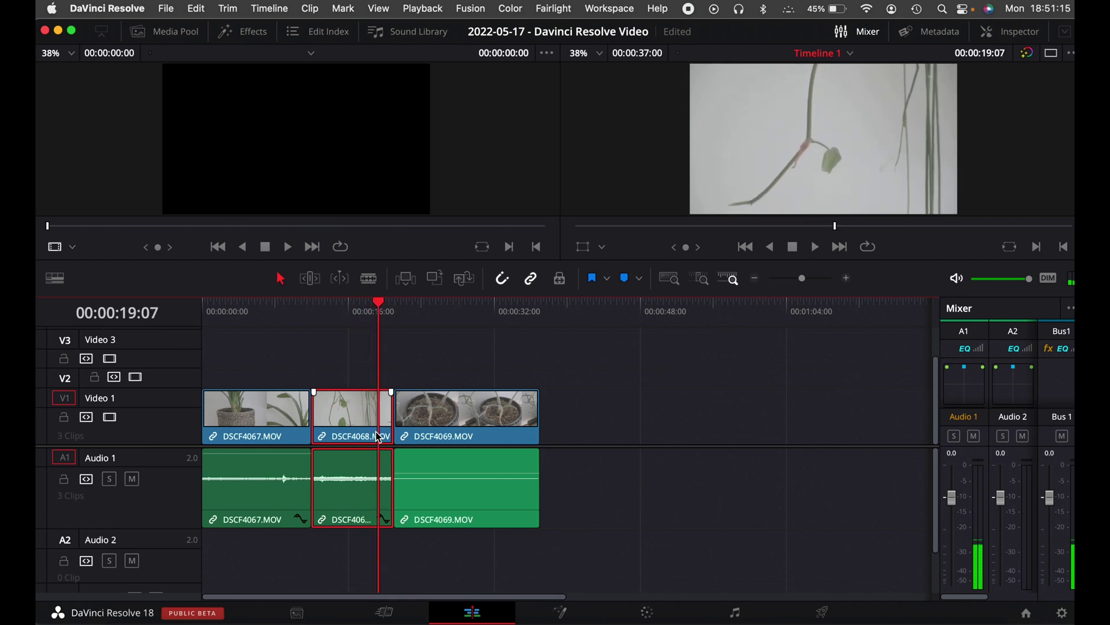
key("super+s")
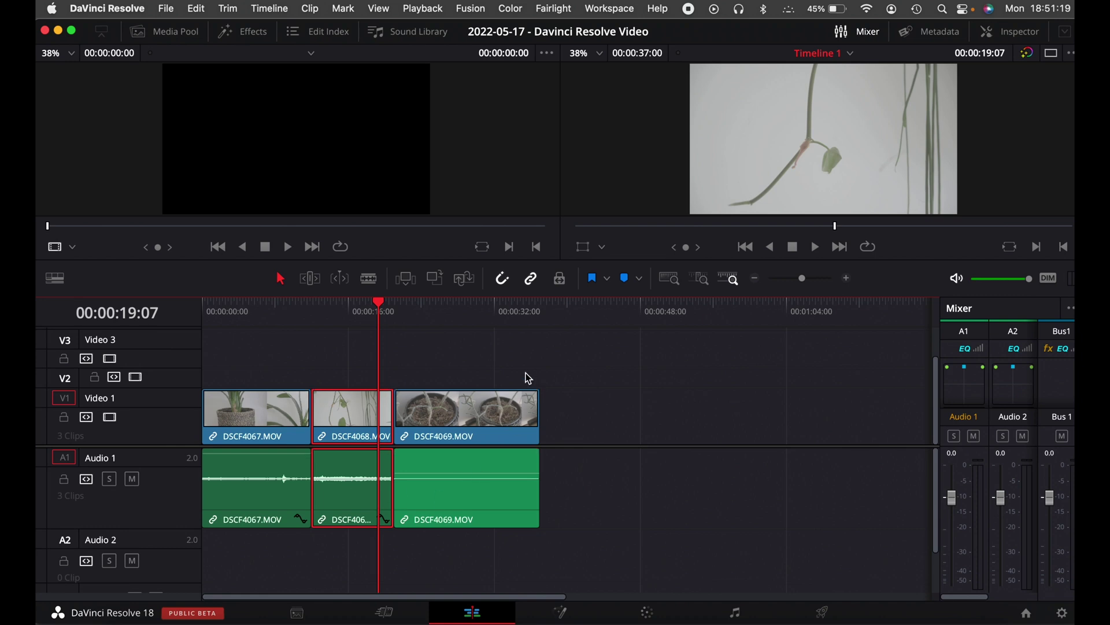
left_click(470, 306)
Trim about three seconds off DSCF4069's start and move the DSCF4067/DSCF4068 cut earlier.
mouse_move(397, 417)
left_mouse_down()
mouse_move(444, 417)
mouse_move(430, 409)
left_mouse_up()
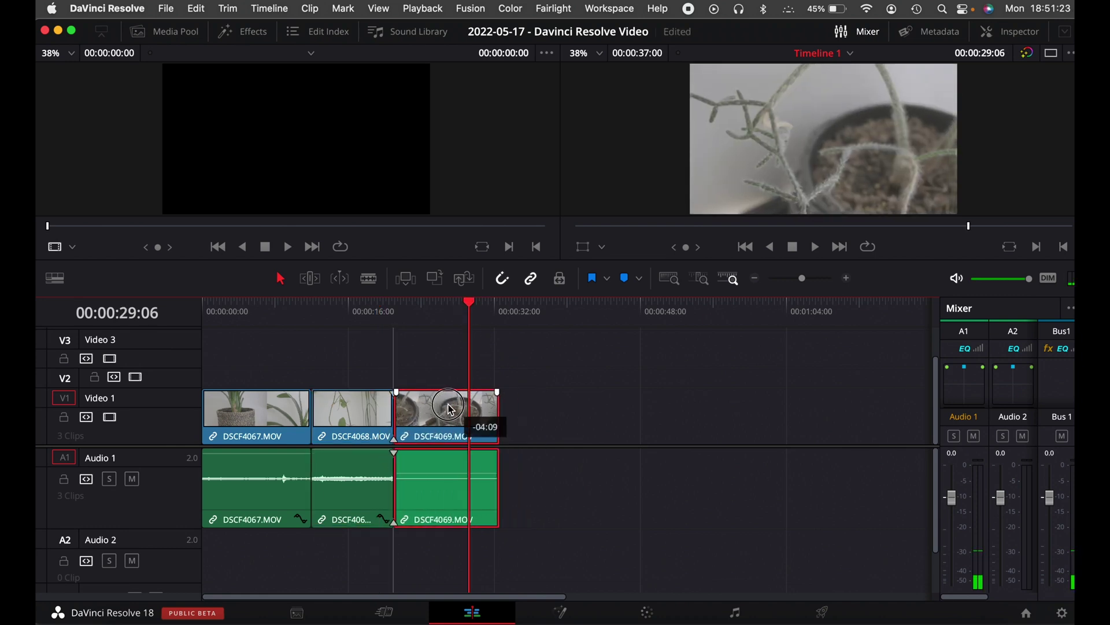
key("Down")
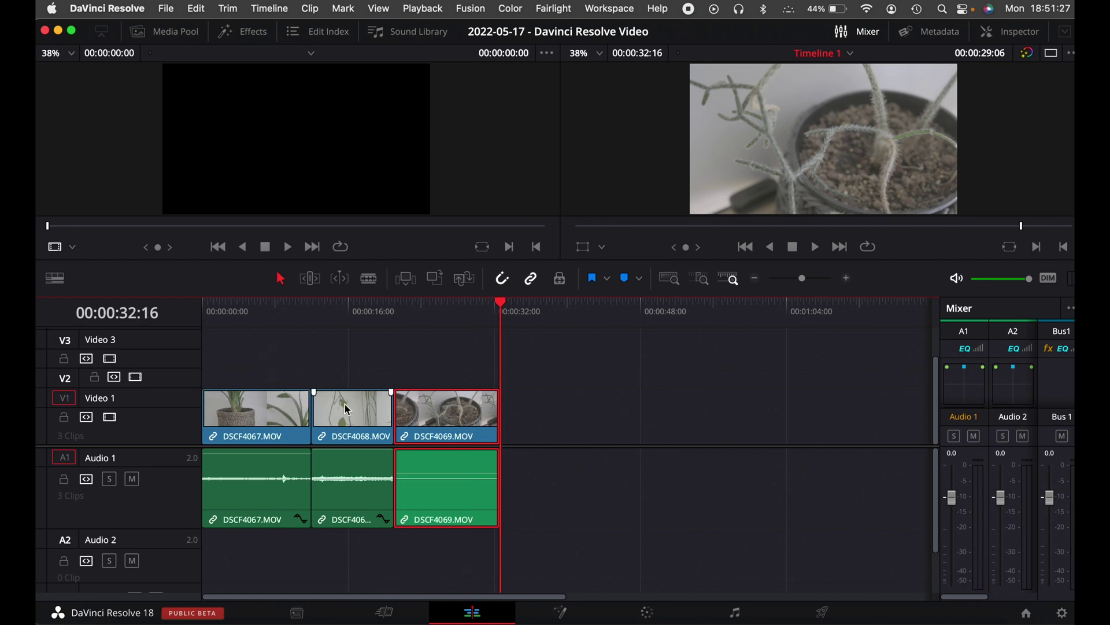
left_click_drag(286, 303, 329, 303)
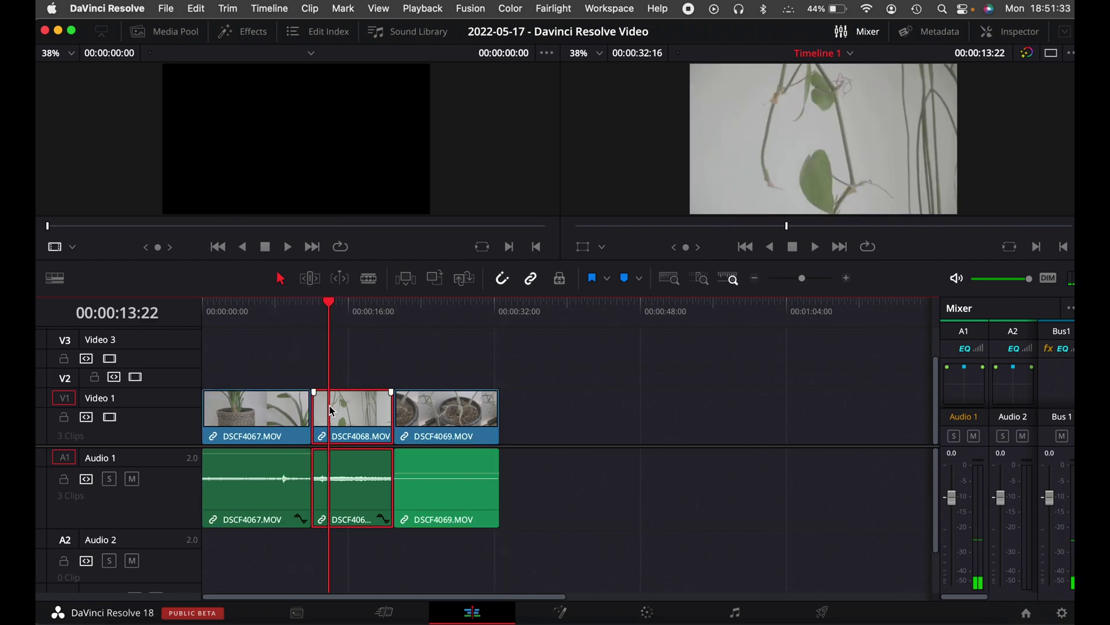
left_click_drag(312, 411, 275, 404)
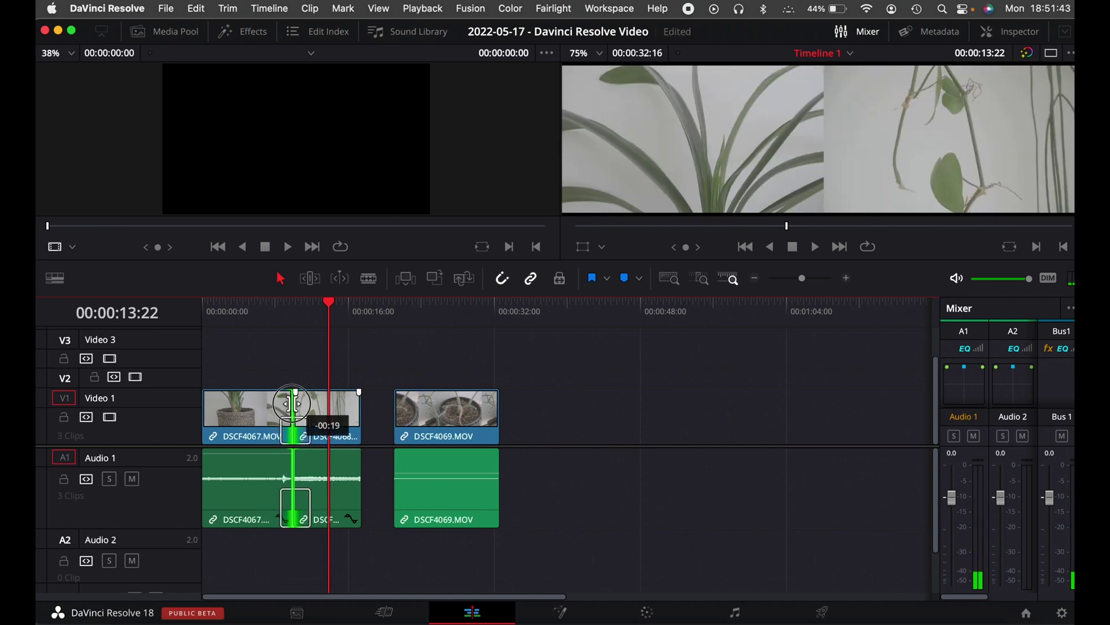
Slide DSCF4069 left so it butts against DSCF4068, closing the gap.
left_click(317, 408)
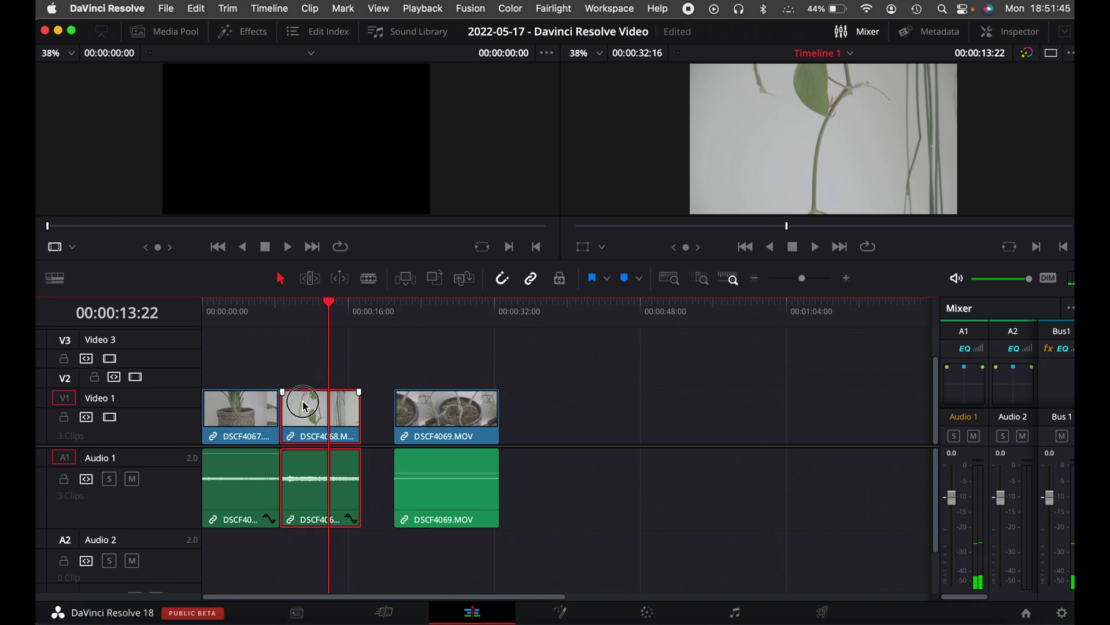
left_click_drag(439, 411, 407, 410)
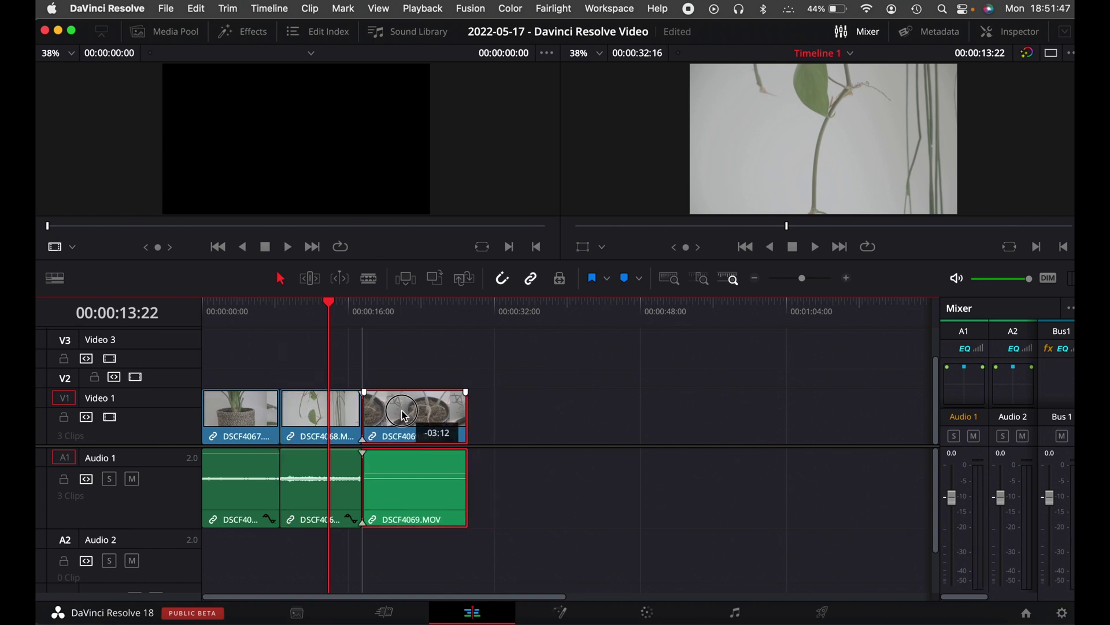
left_click(407, 315)
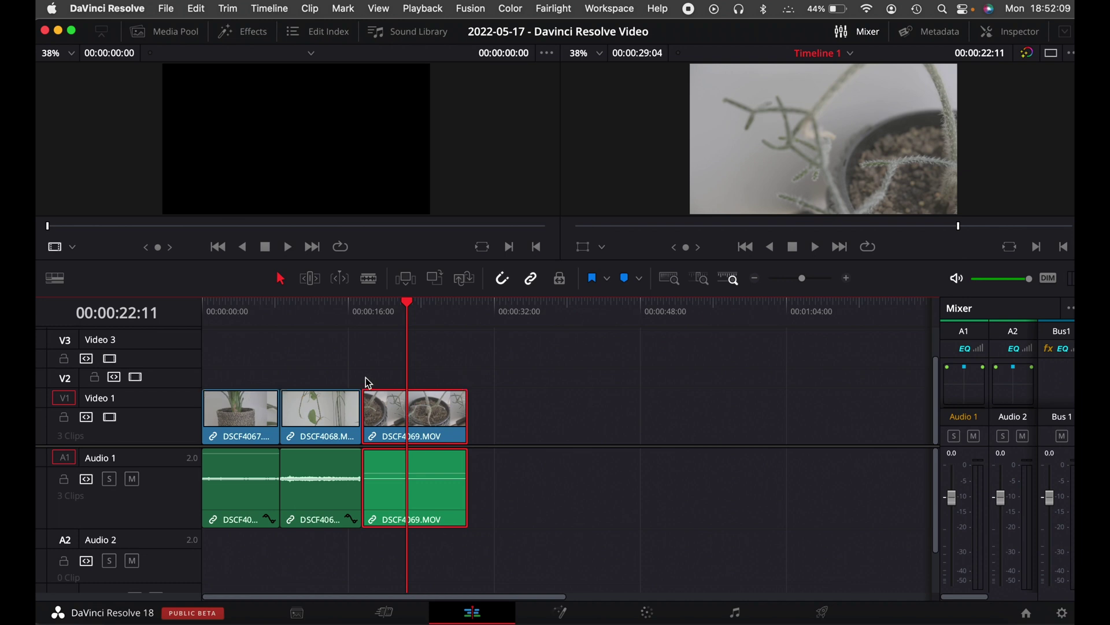
left_click_drag(364, 303, 410, 312)
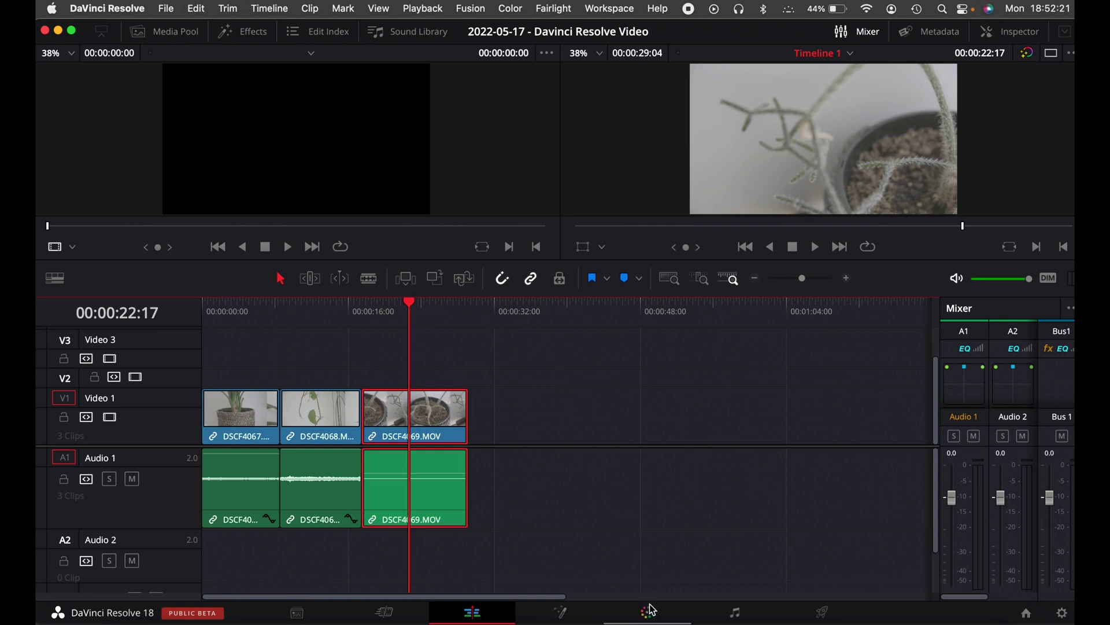
left_click(319, 316)
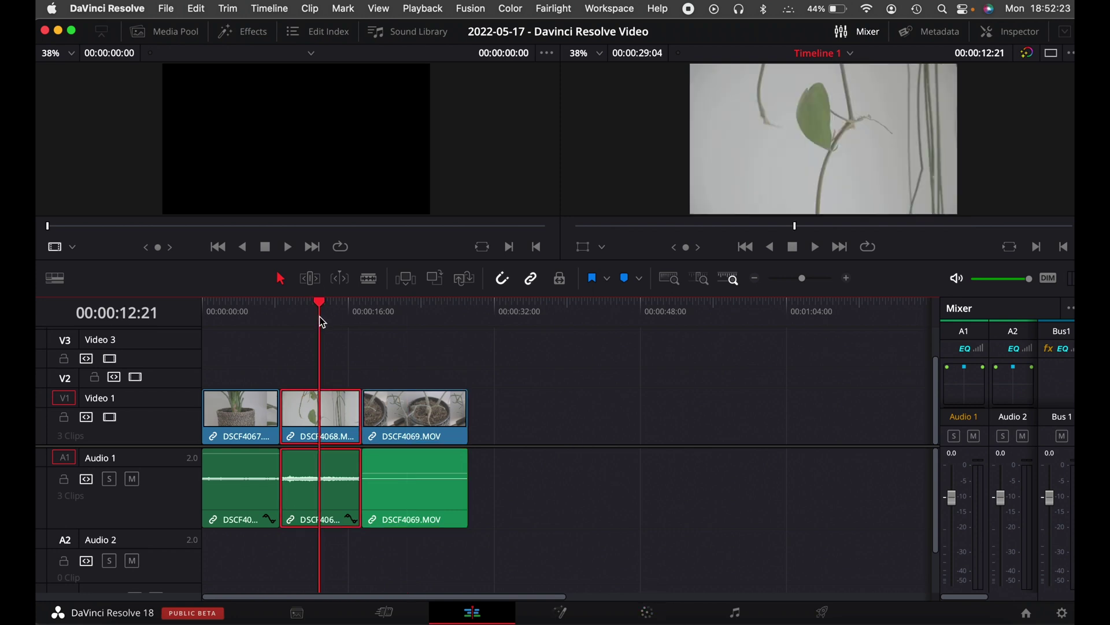
left_click(232, 308)
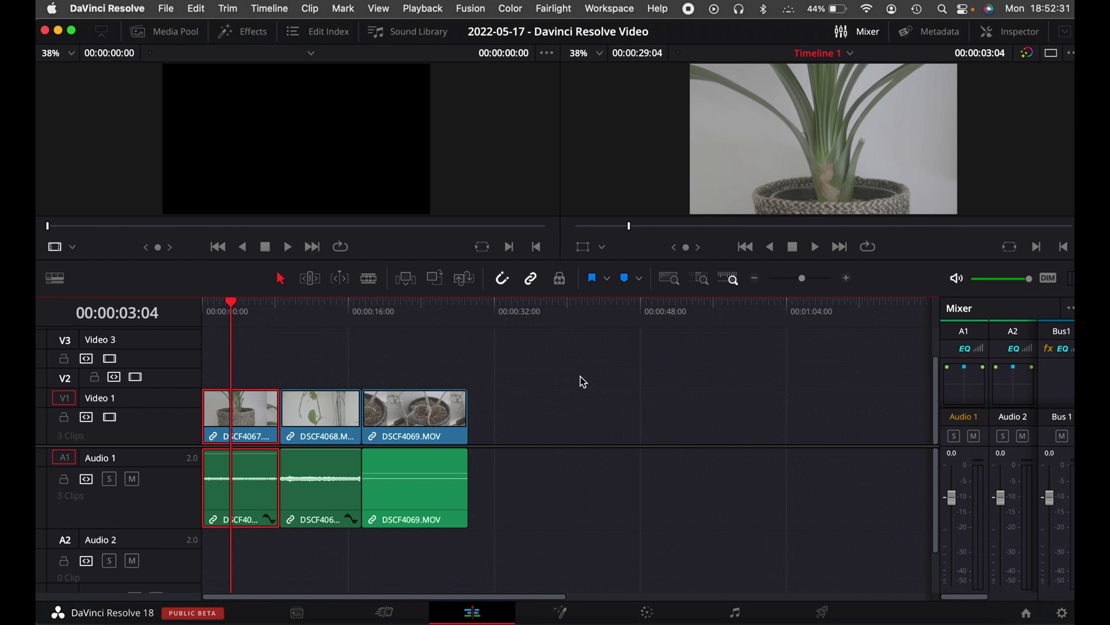
left_click(1063, 614)
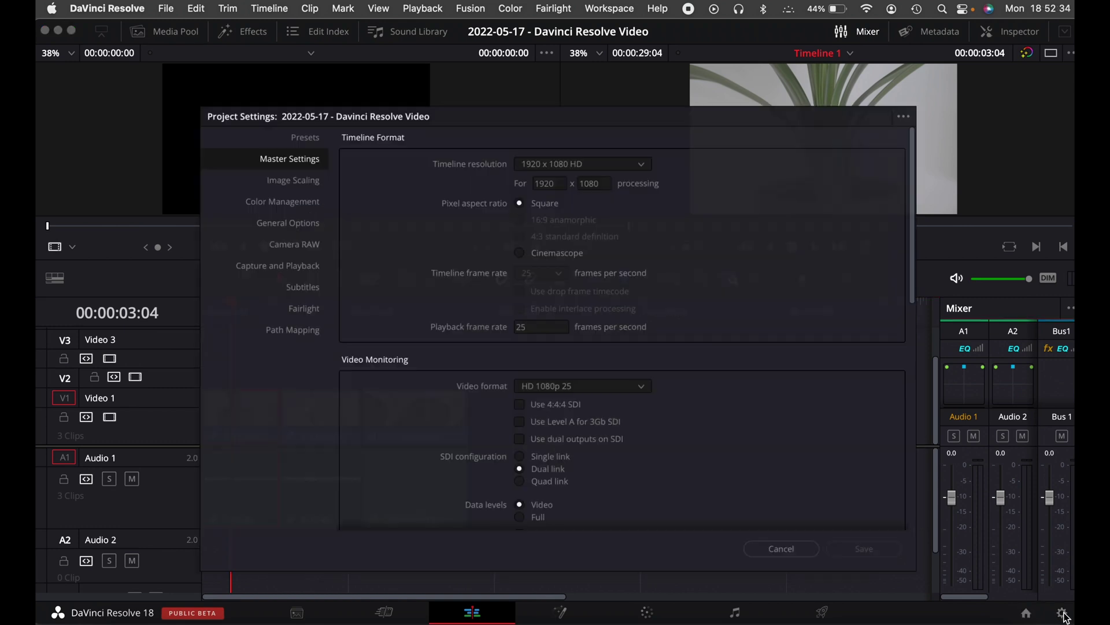
left_click(278, 191)
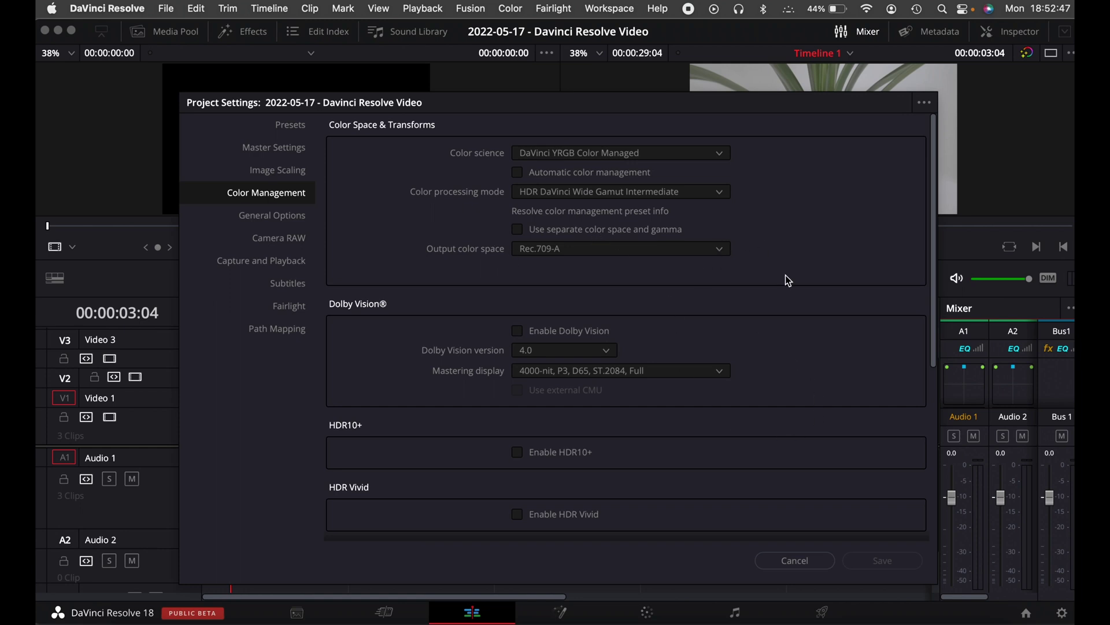
left_click(791, 564)
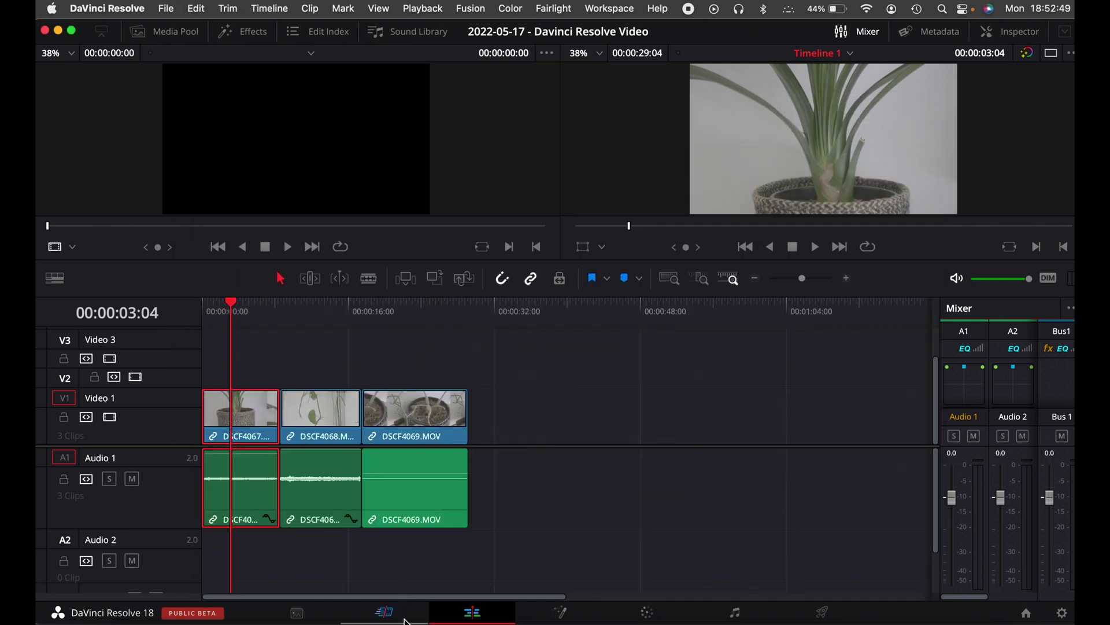
left_click(647, 613)
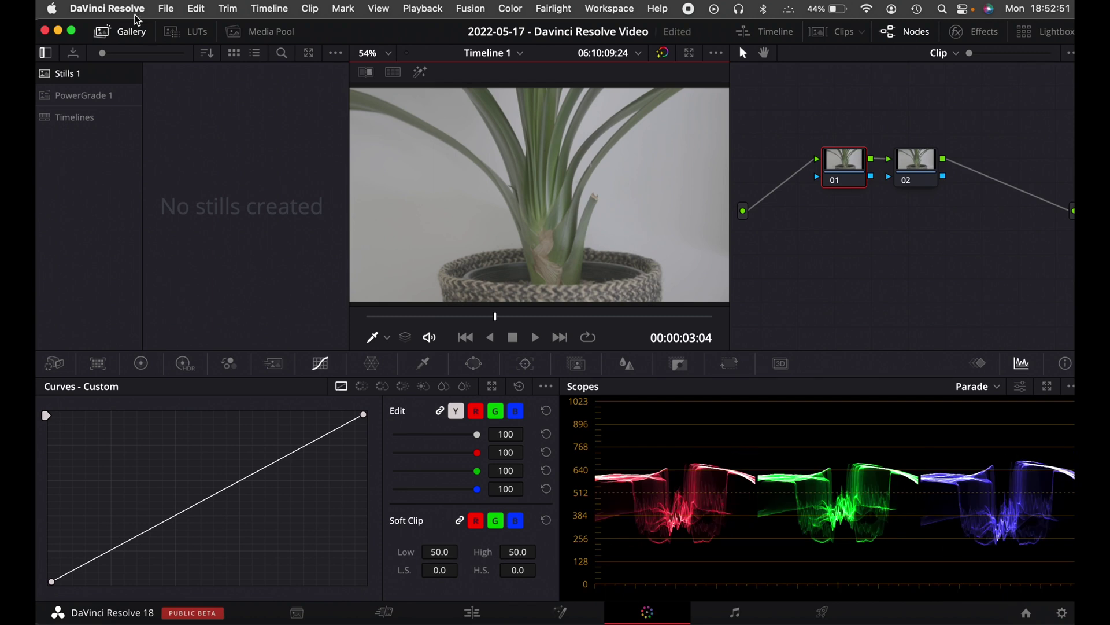
left_click(257, 31)
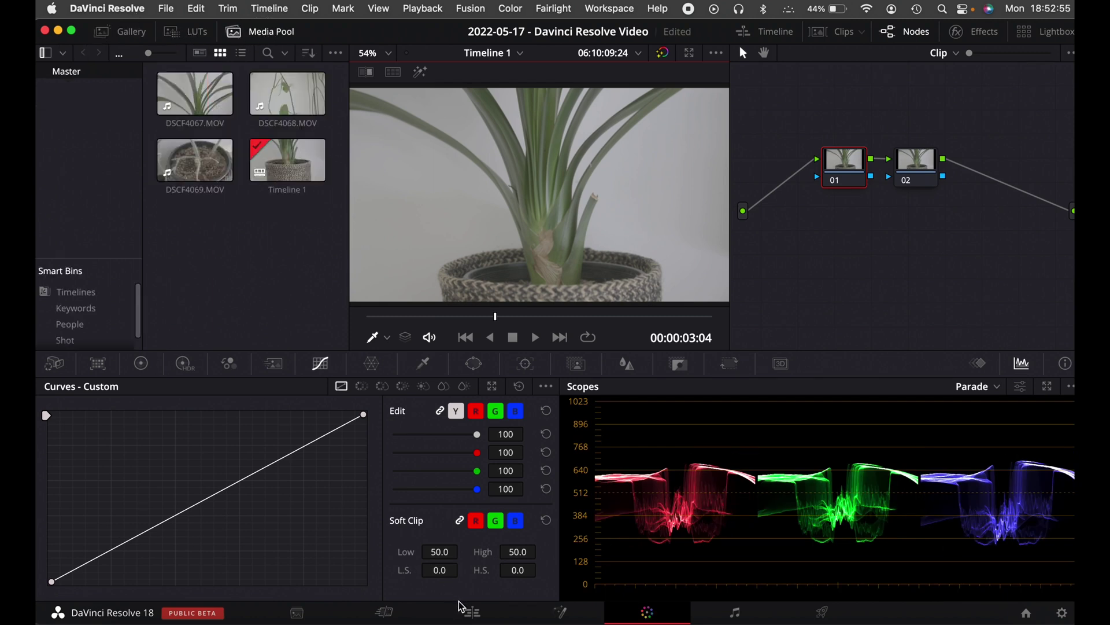
left_click(480, 617)
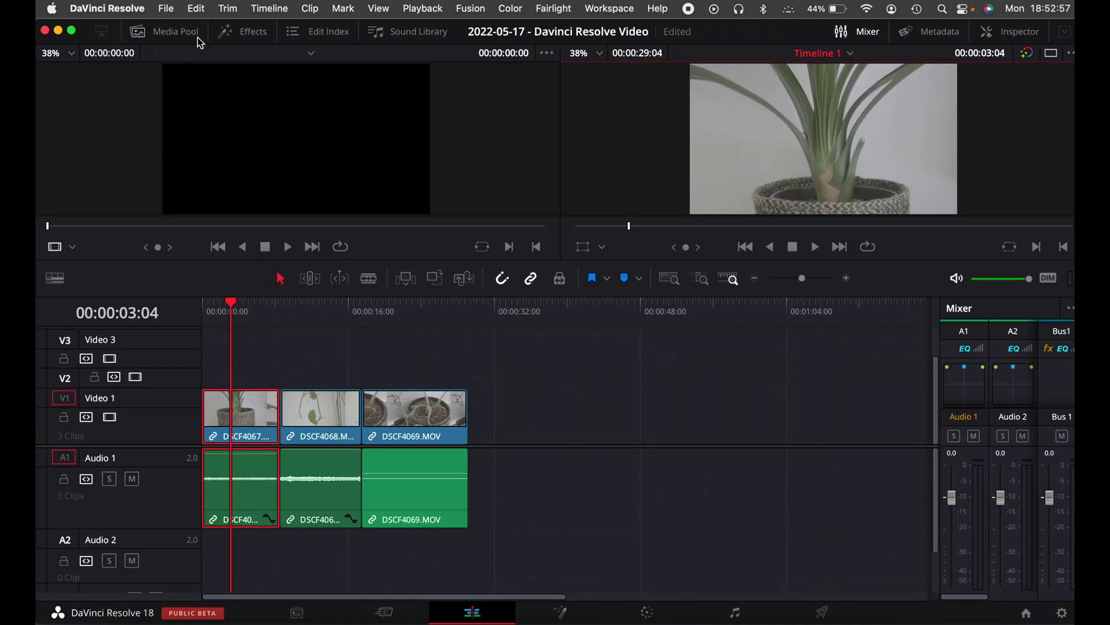
Set the Input Color Space of all three plant clips to FujiFilm F-Log.
left_click(189, 34)
left_click(211, 86)
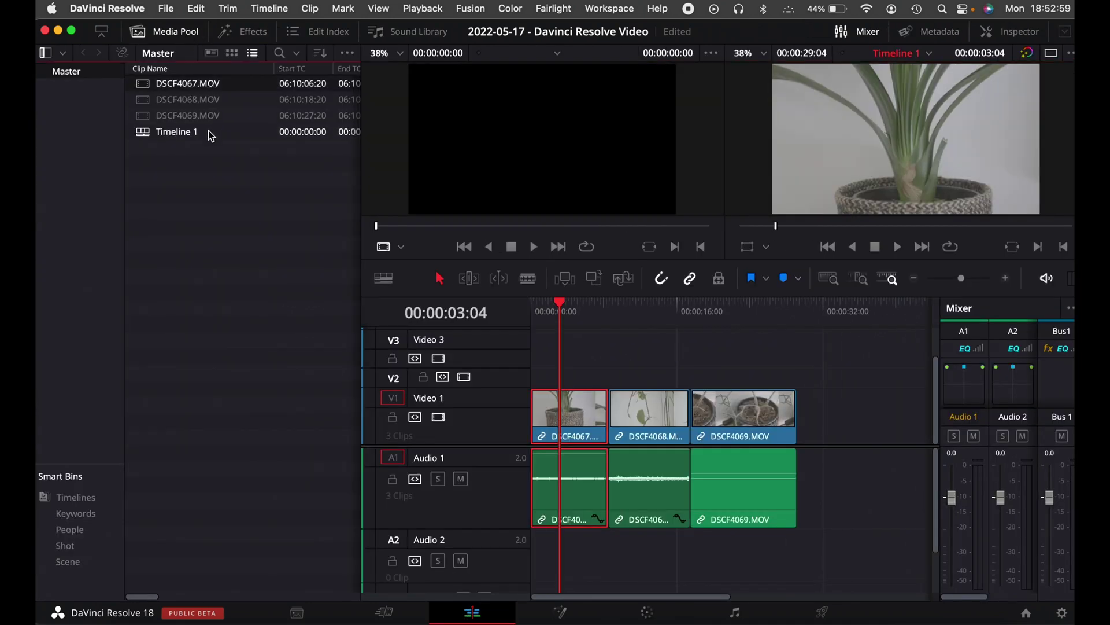
left_click(213, 114, "shift")
right_click(213, 114)
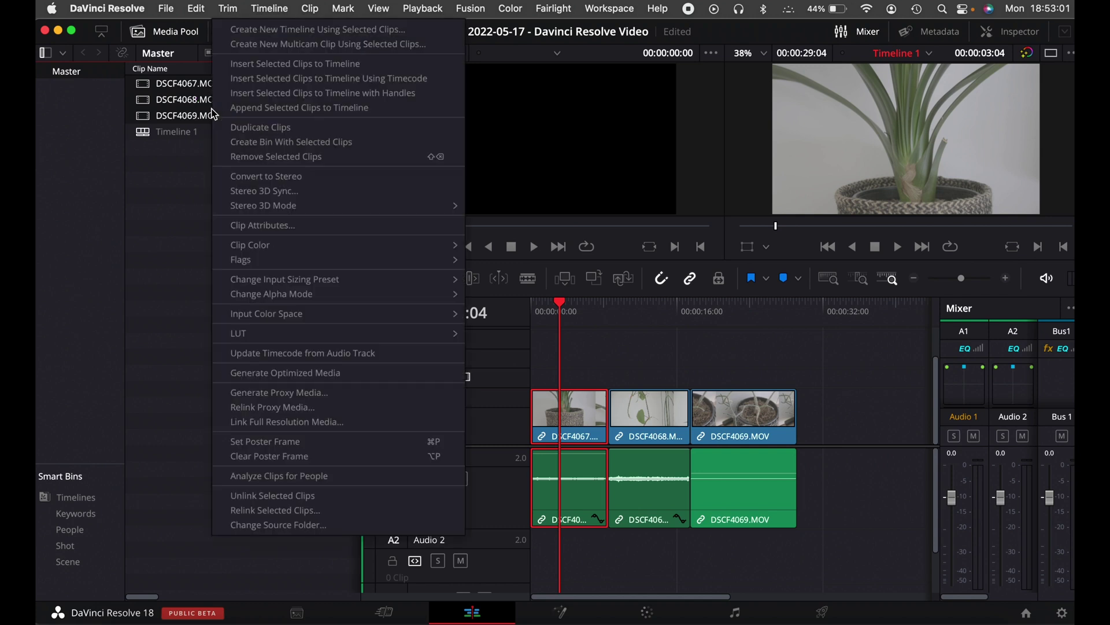
mouse_move(286, 316)
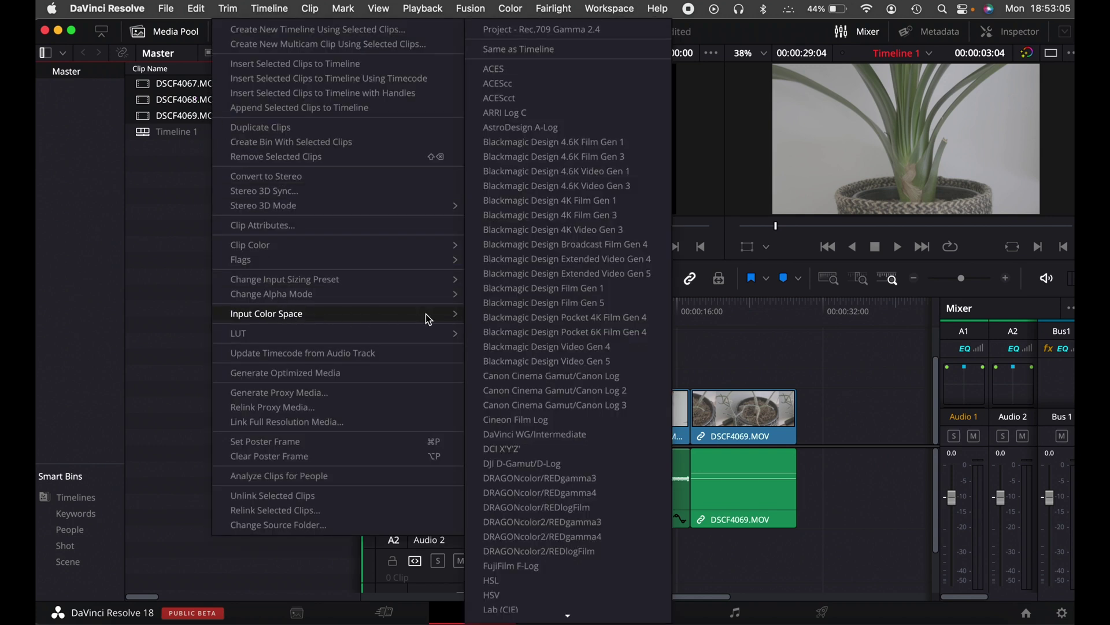
scroll(510, 322, "down", 5)
scroll(509, 321, "down", 5)
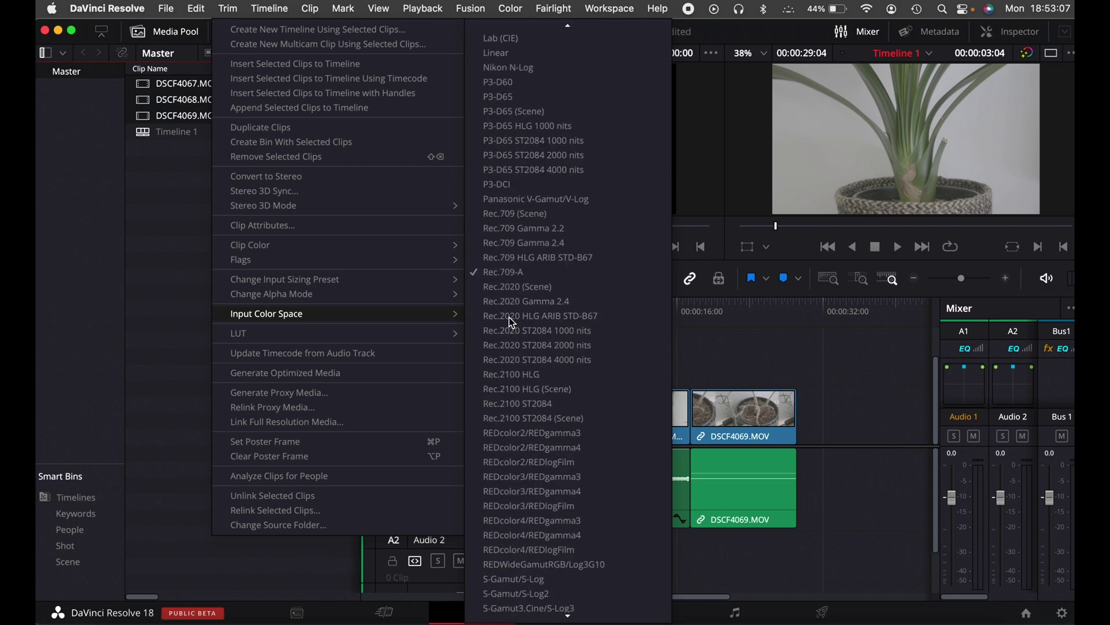
scroll(506, 249, "up", 3)
scroll(506, 249, "up", 2)
scroll(506, 248, "up", 4)
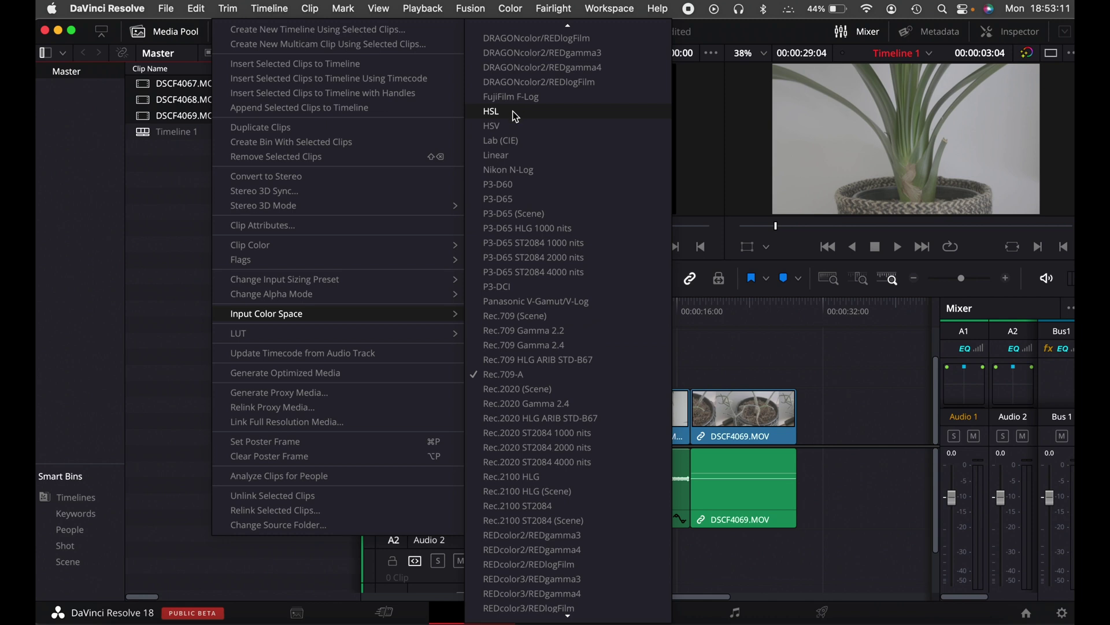
left_click(517, 97)
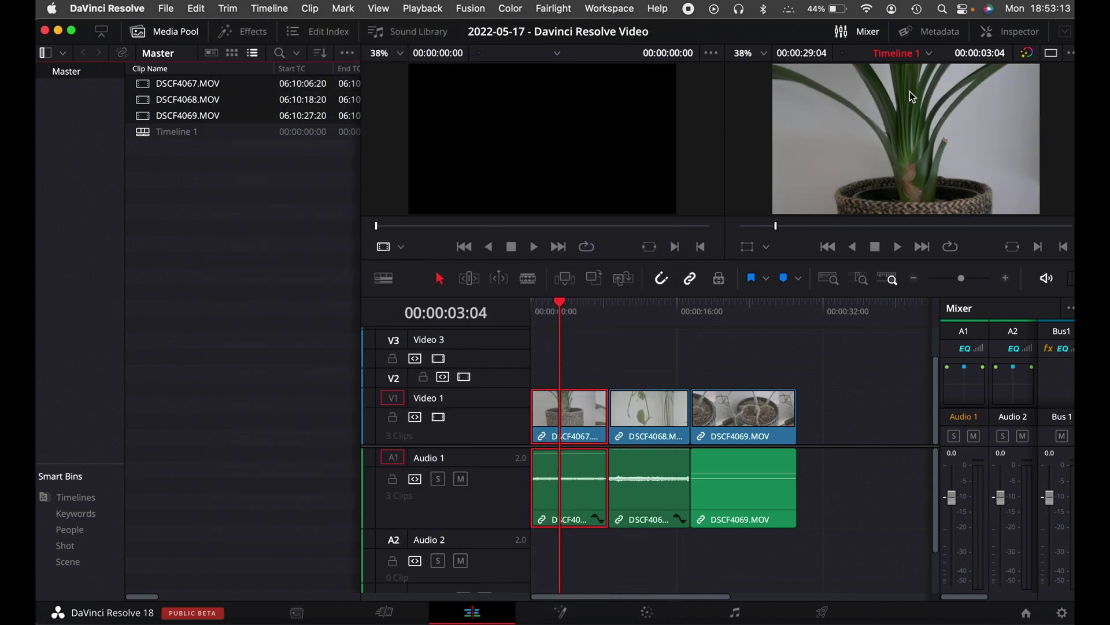
Review DSCF4068 and DSCF4069 with the F-Log change, then go to the Color page.
left_click(648, 308)
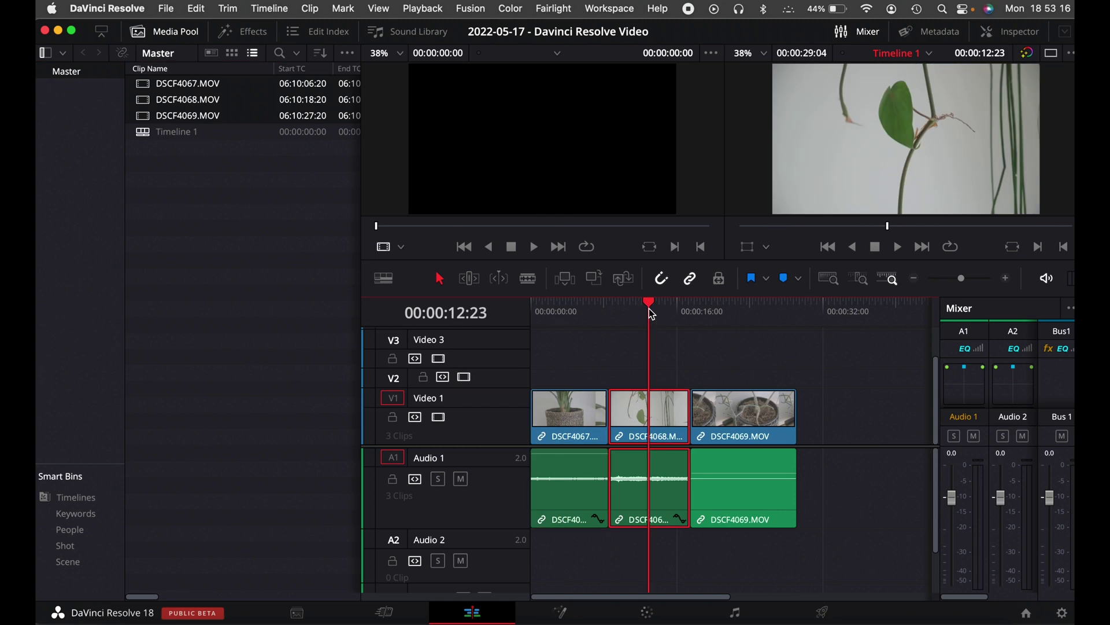
left_click(725, 313)
left_click(760, 313)
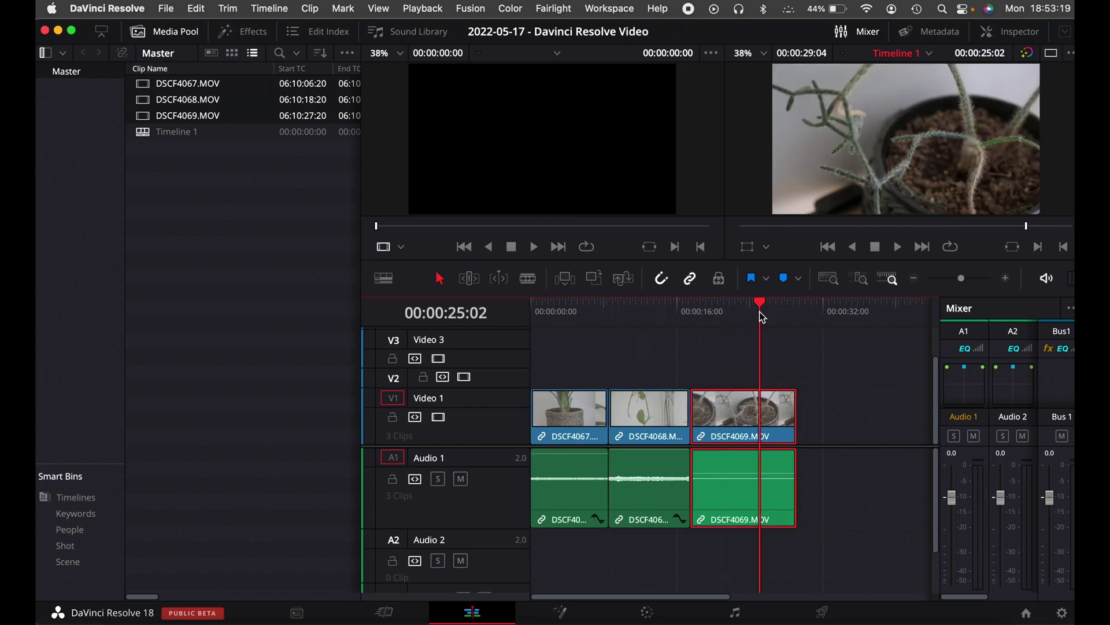
left_click(781, 312)
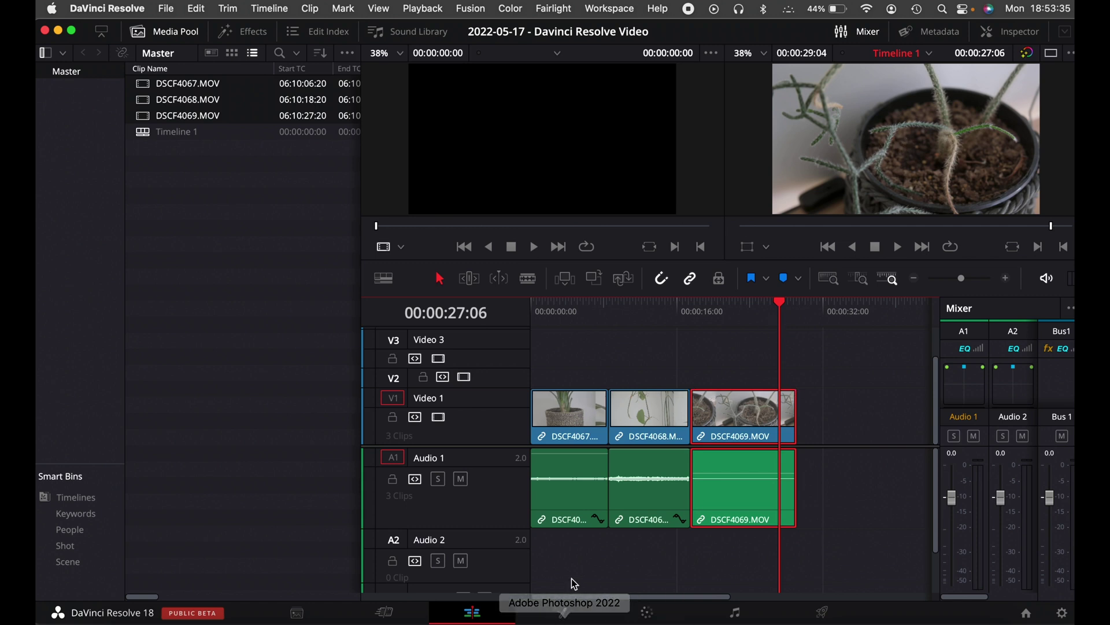
left_click(647, 613)
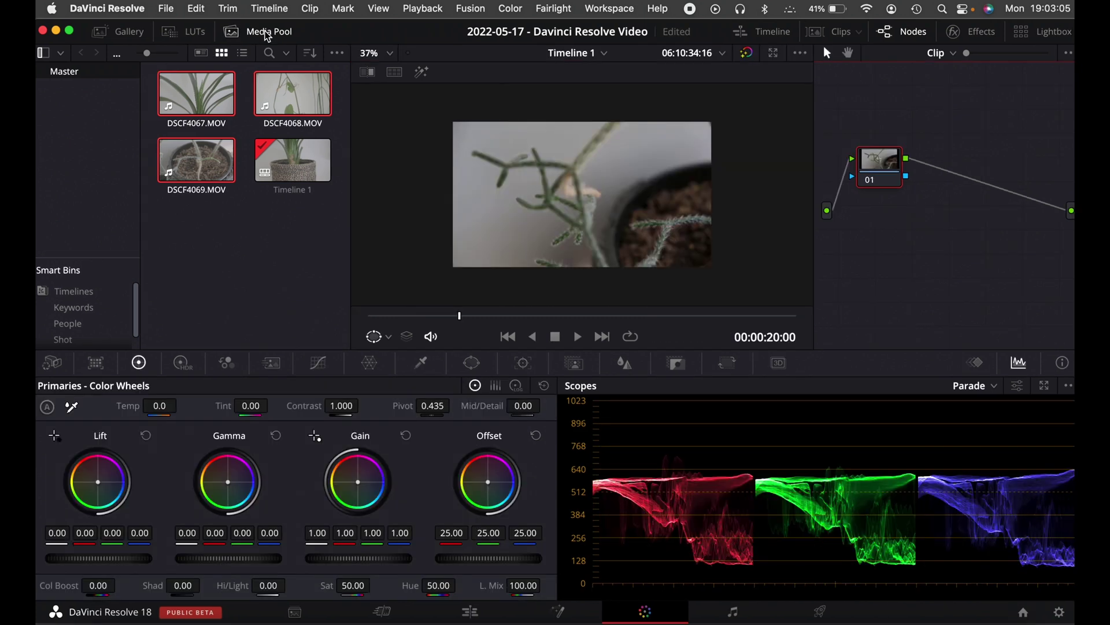
Hide the Media Pool, widen the node graph, and add serial nodes 02 and 03 after node 01.
left_click(267, 33)
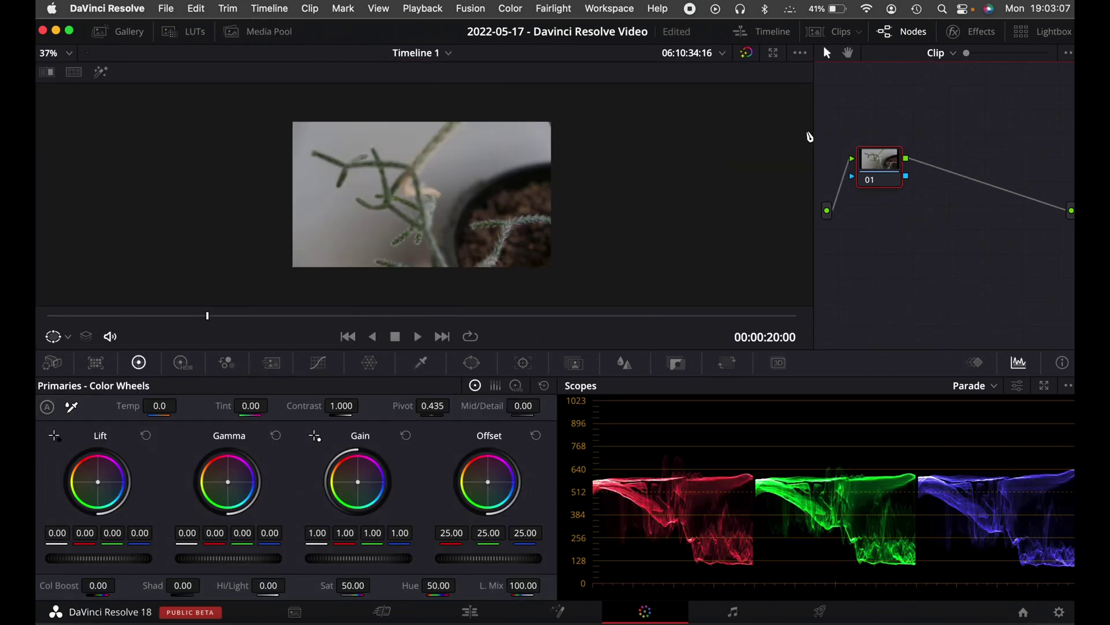
left_click_drag(809, 137, 585, 138)
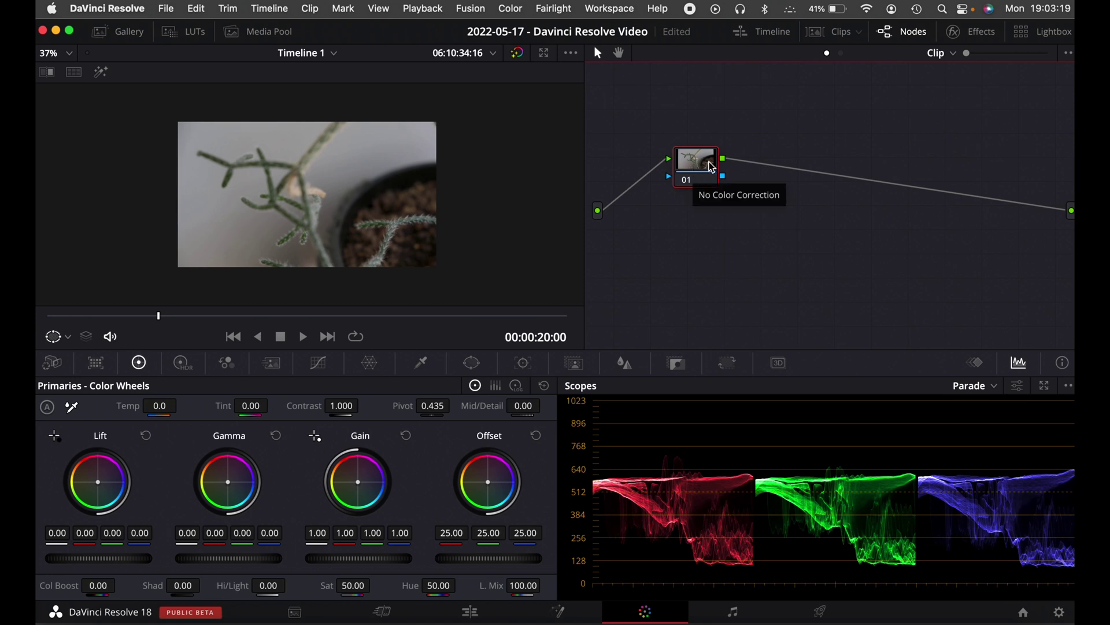
key("alt+s")
key("alt+s")
Reset node 01's Temp to neutral with a slight Offset nudge, then set node 02's Temp to -1240.
left_click(700, 170)
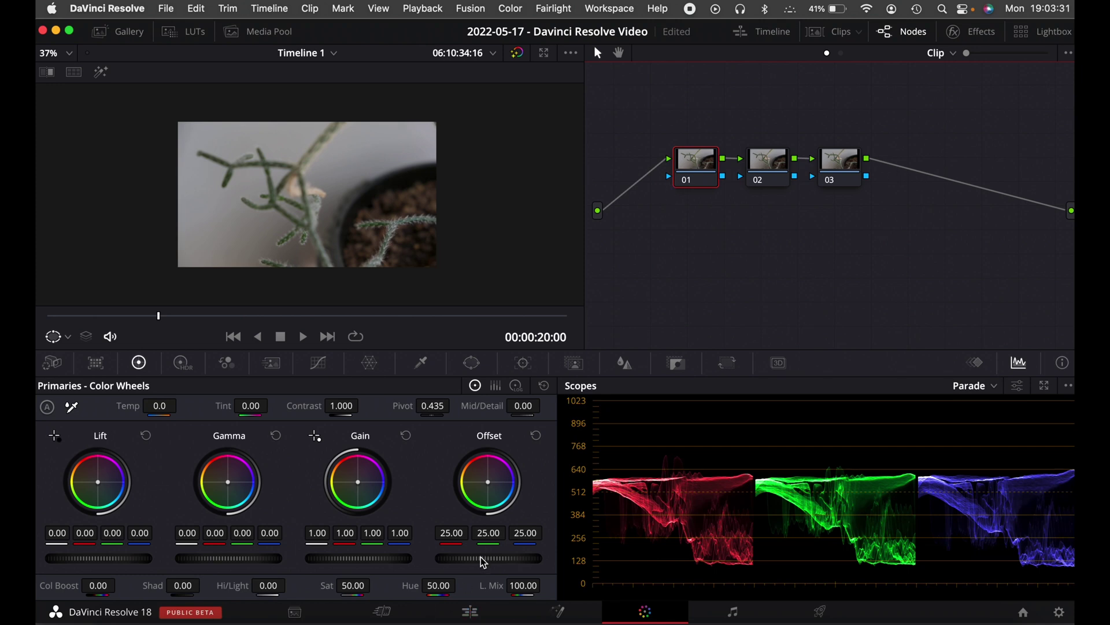
left_click_drag(159, 405, 226, 407)
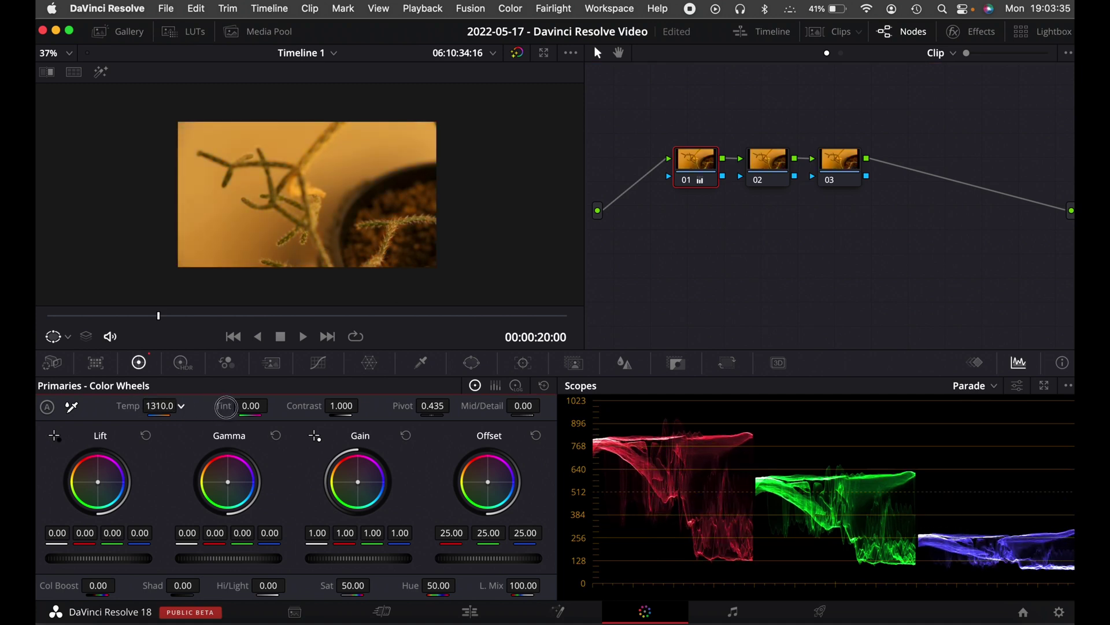
left_click_drag(226, 406, 124, 407)
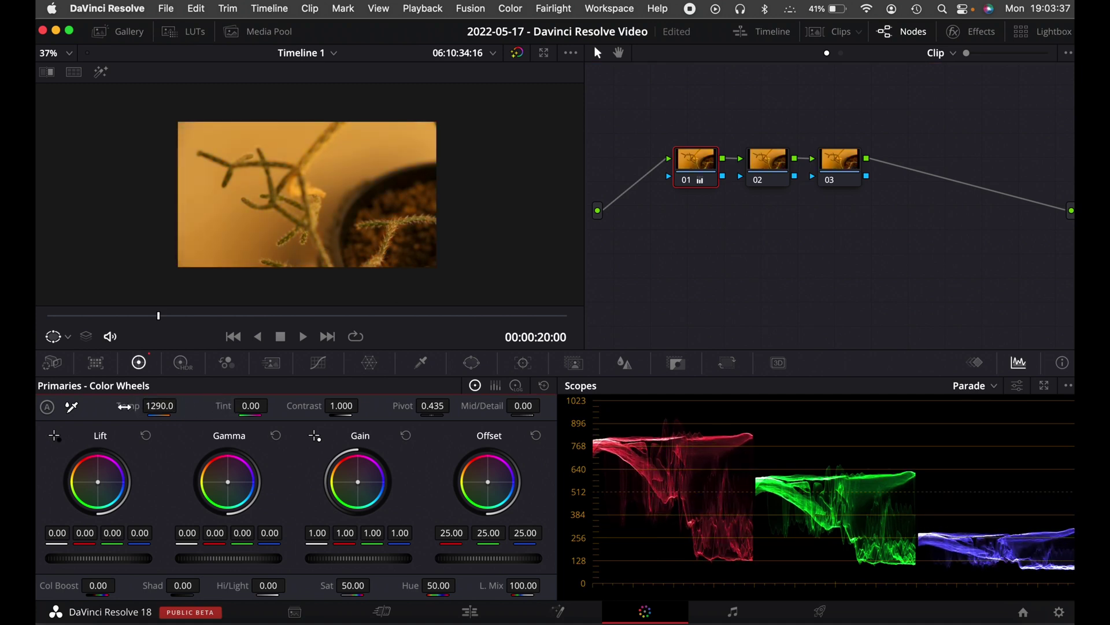
double_click(126, 406)
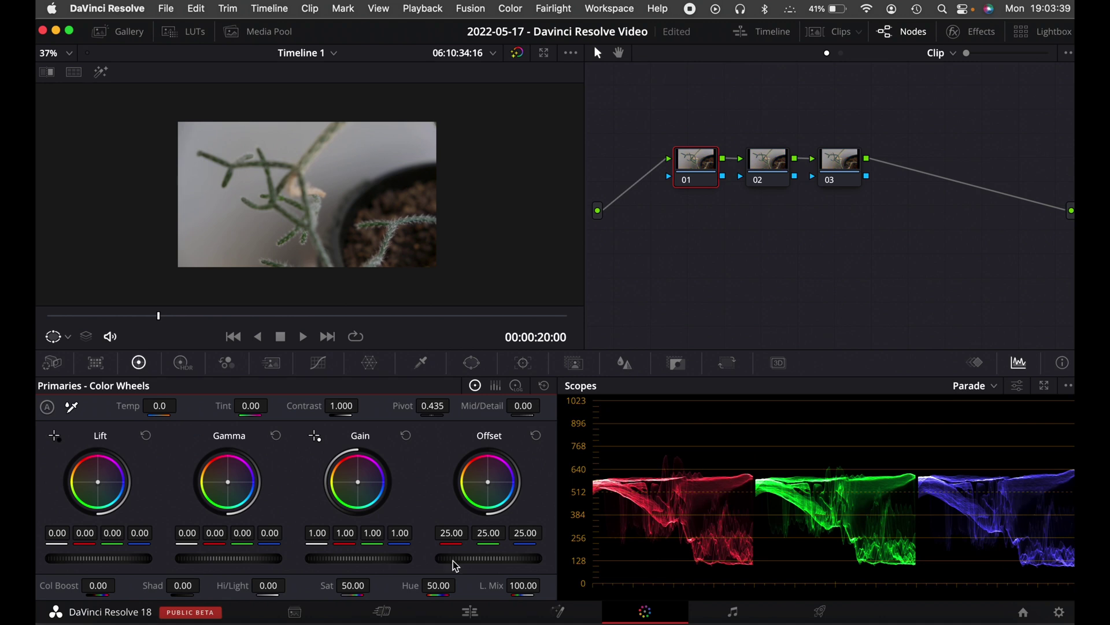
left_click_drag(464, 565, 470, 562)
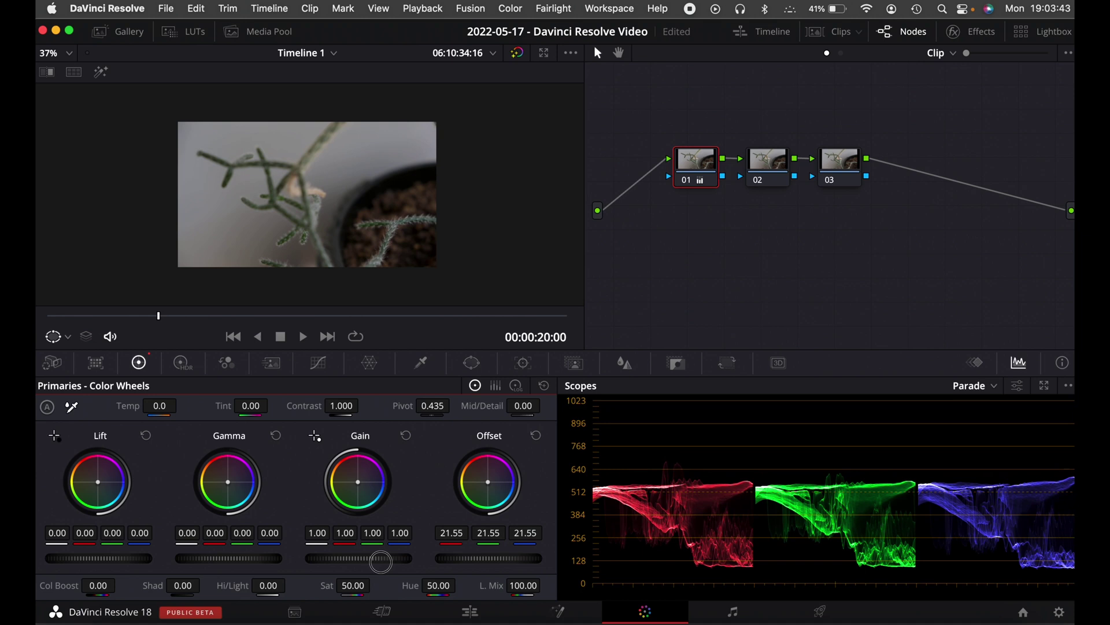
left_click(765, 163)
mouse_move(130, 410)
left_mouse_down()
mouse_move(87, 410)
mouse_move(129, 410)
left_mouse_up()
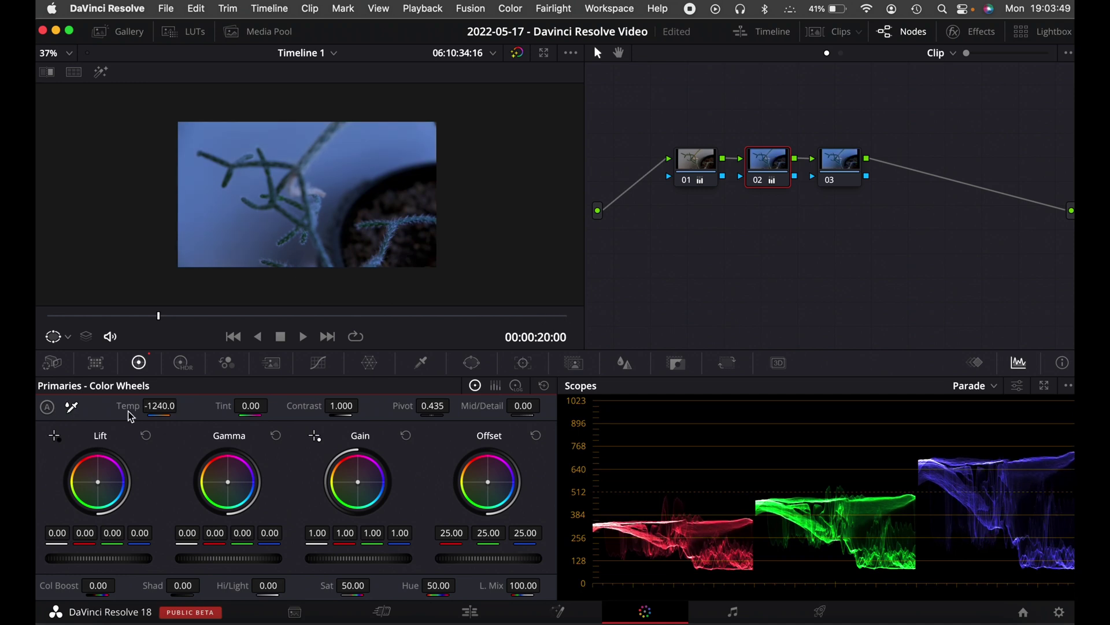
Toggle nodes 01 and 02 and the global grade bypass on and off to compare the cactus clip.
left_click(761, 185)
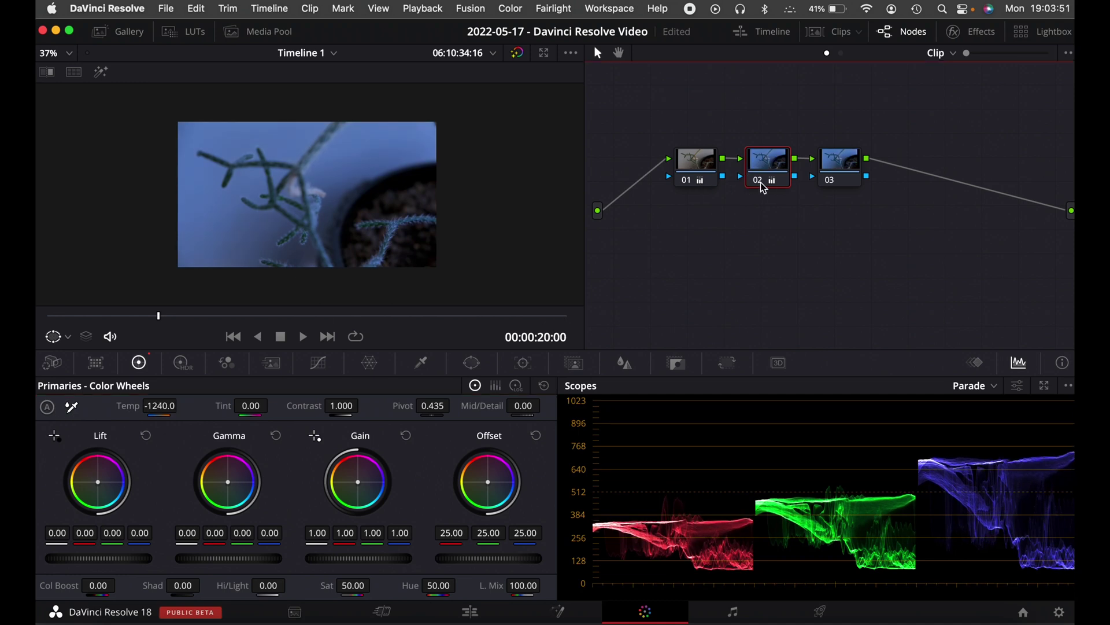
left_click(692, 183)
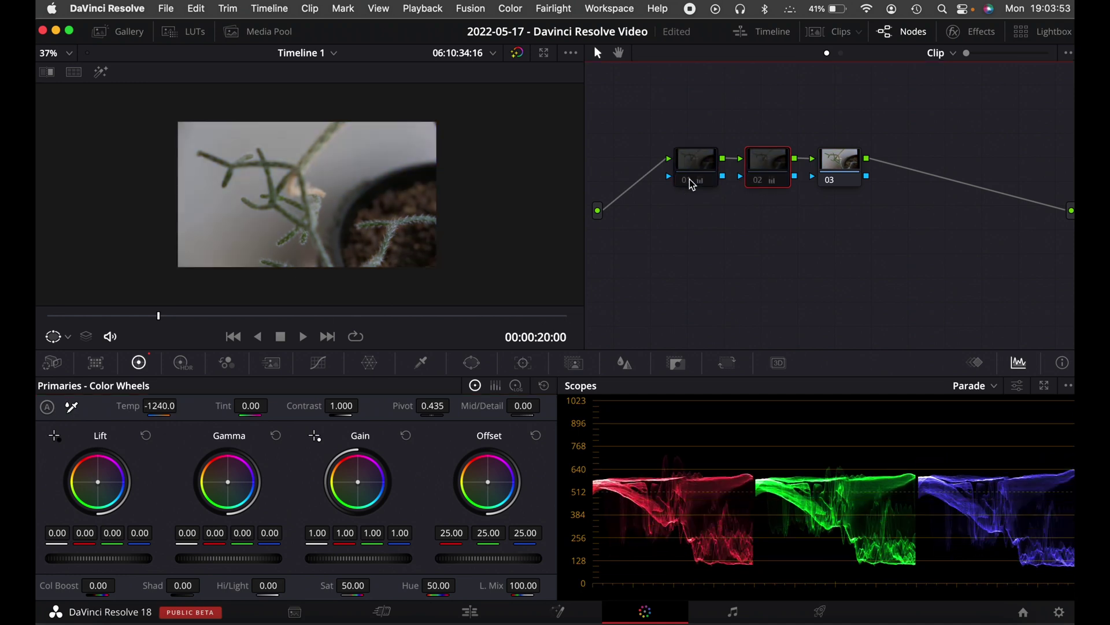
left_click(692, 182)
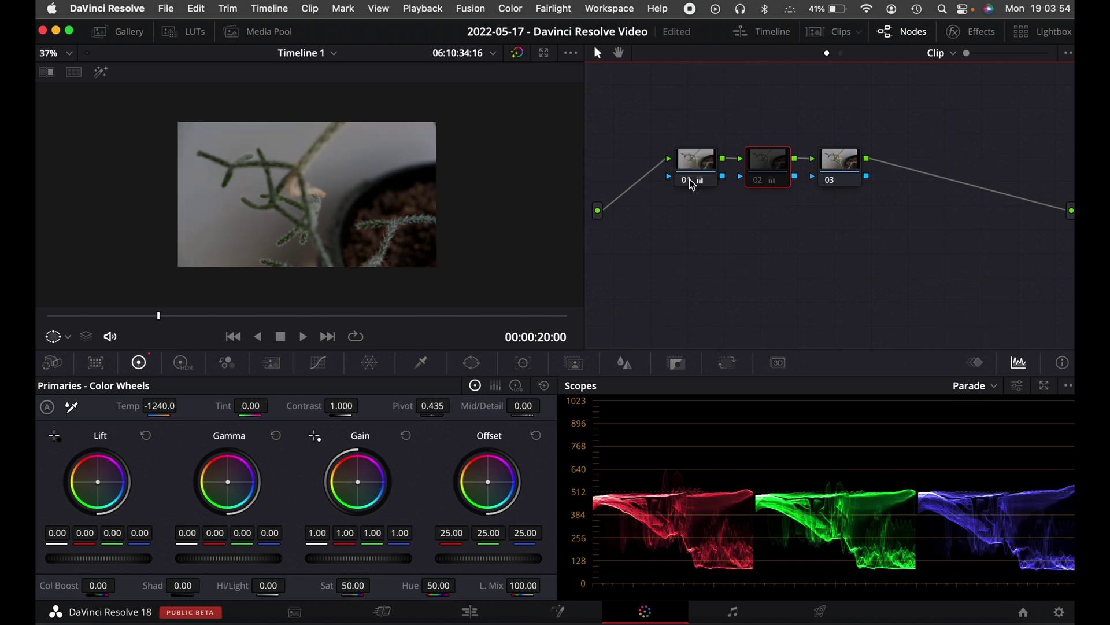
left_click(756, 186)
left_click(686, 182)
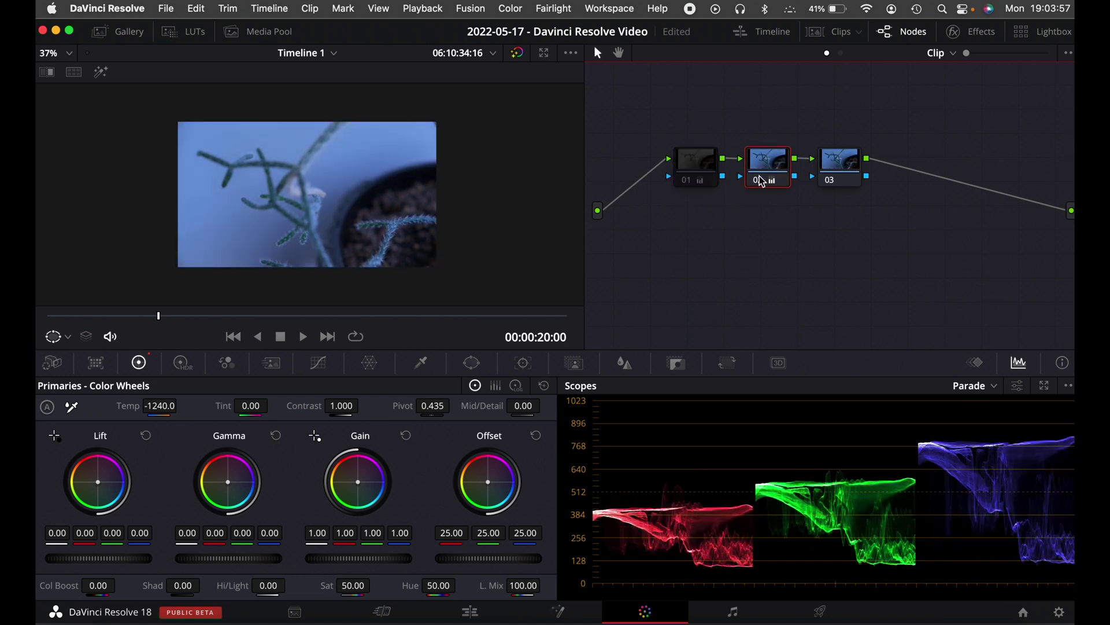
left_click(756, 181)
left_click(690, 183)
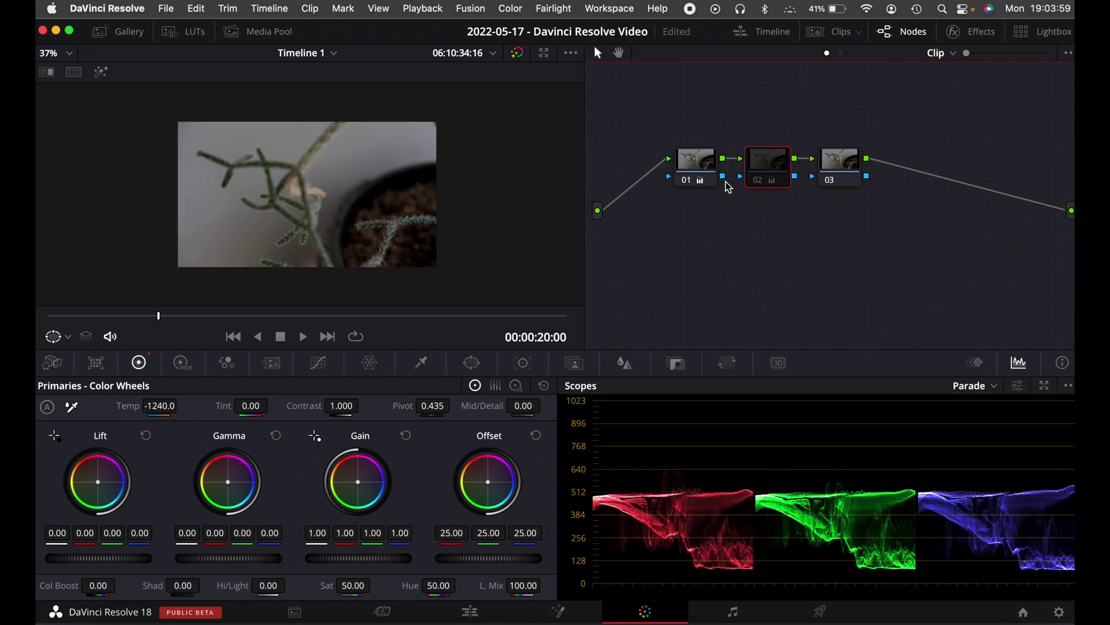
left_click(760, 183)
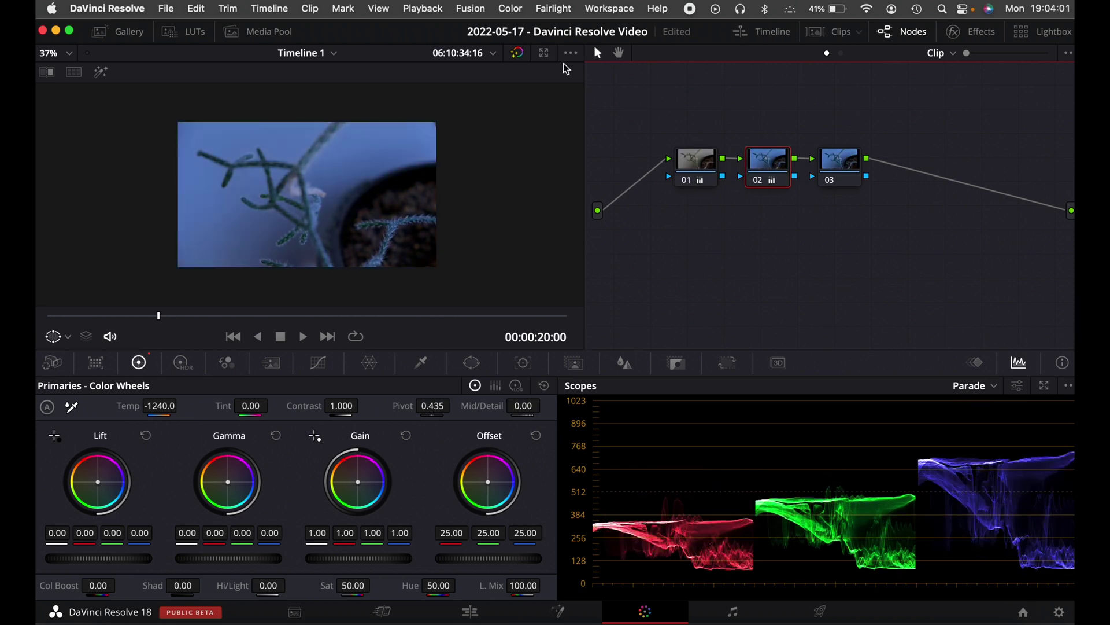
left_click(517, 54)
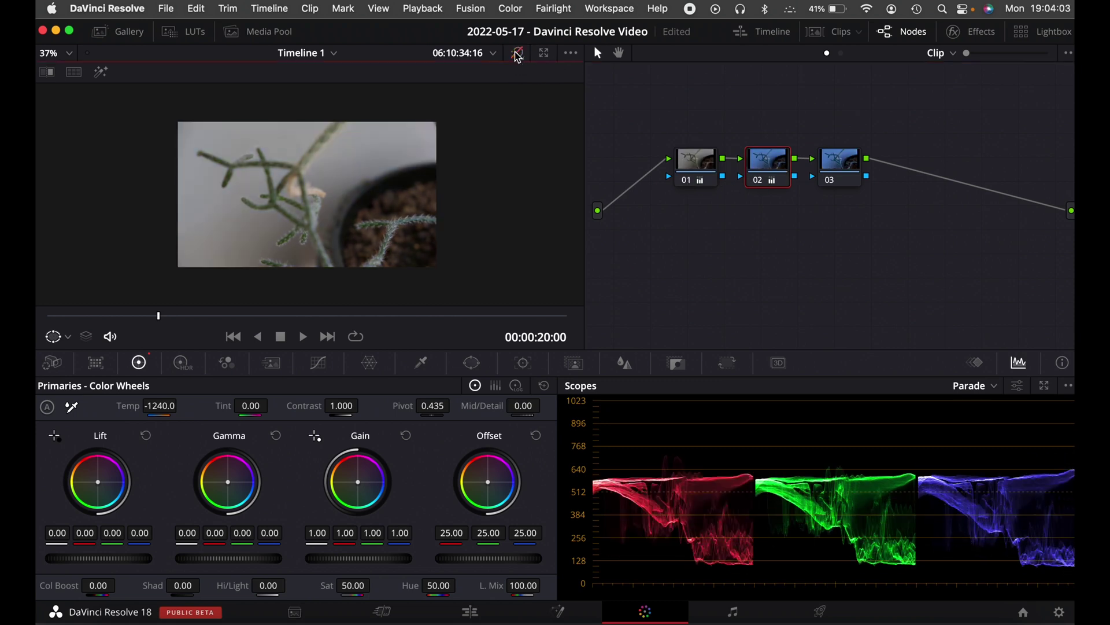
left_click(518, 54)
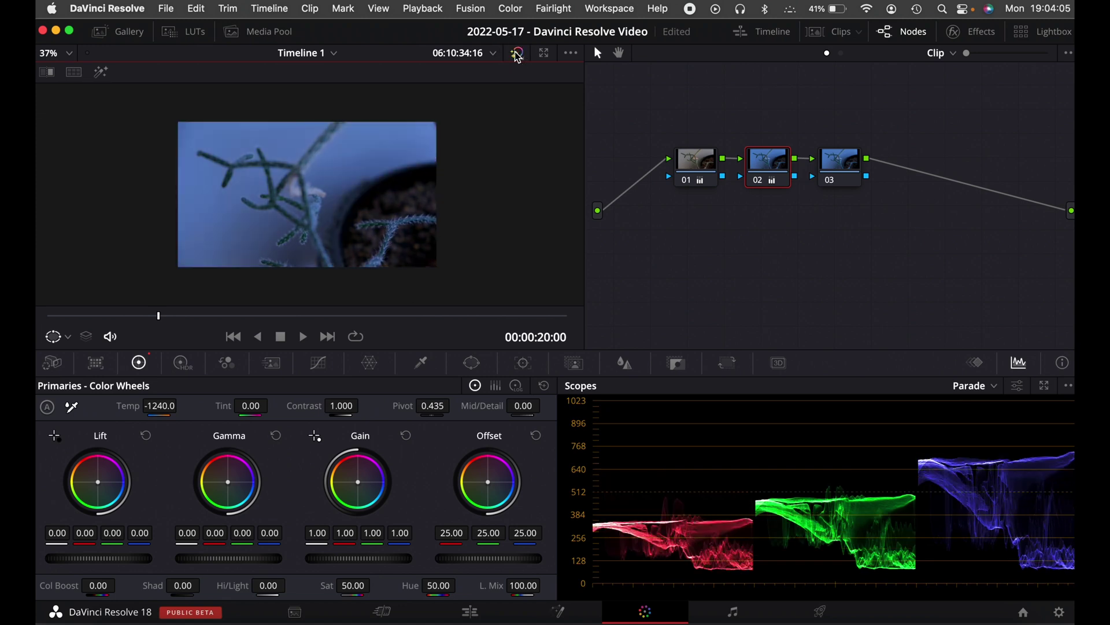
Reset the grades of nodes 01 and 02, then select node 03.
right_click(709, 174)
left_click(716, 179)
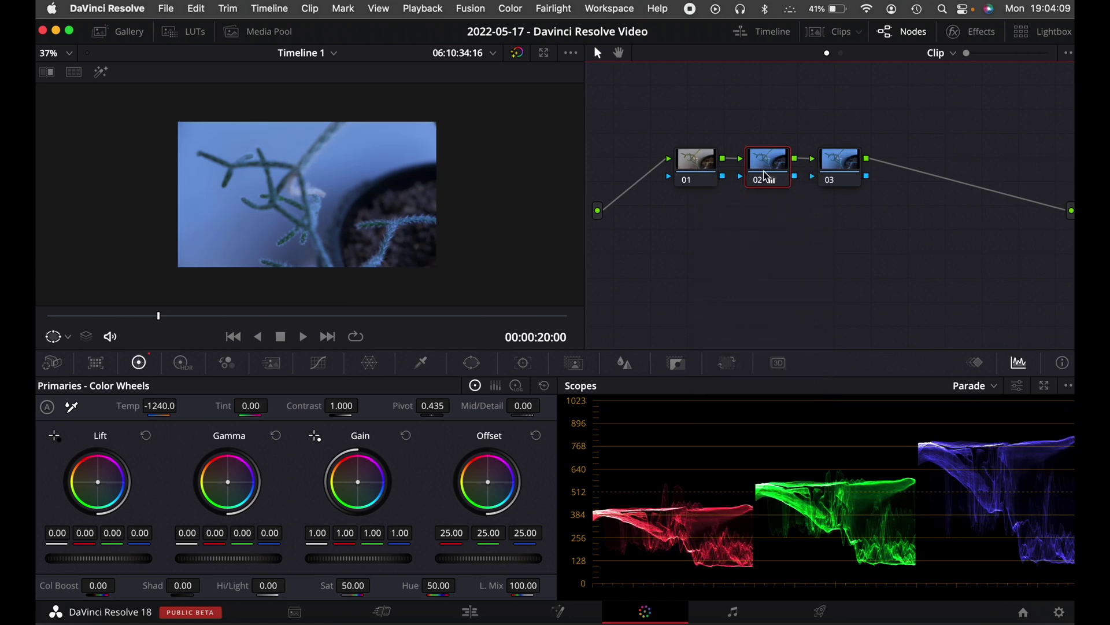
right_click(762, 173)
left_click(770, 178)
left_click(841, 170)
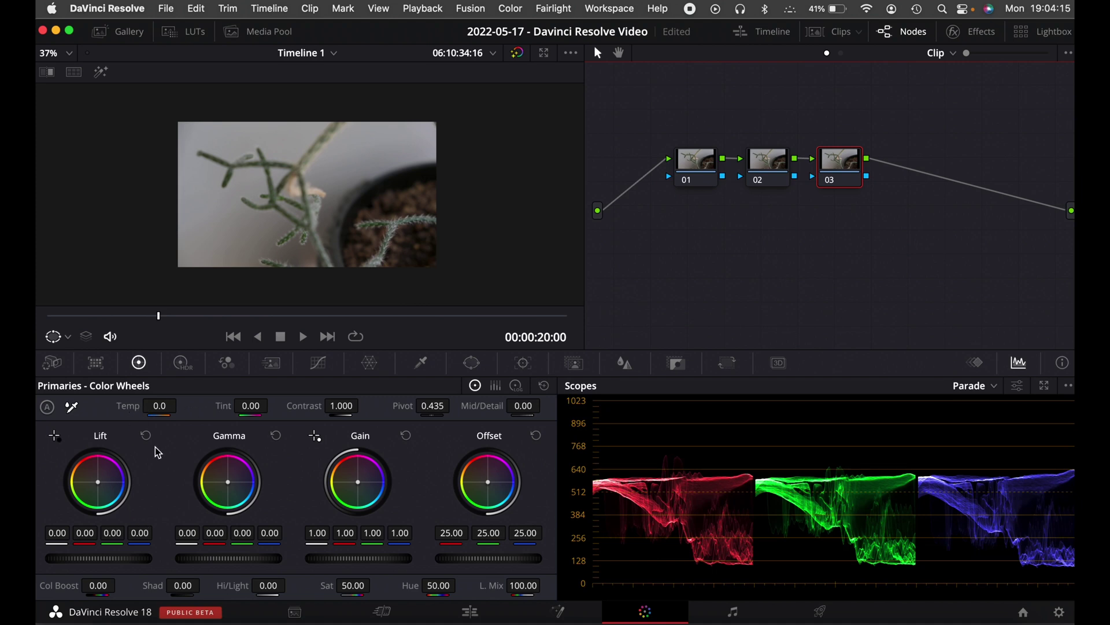
left_click(96, 361)
left_click(61, 367)
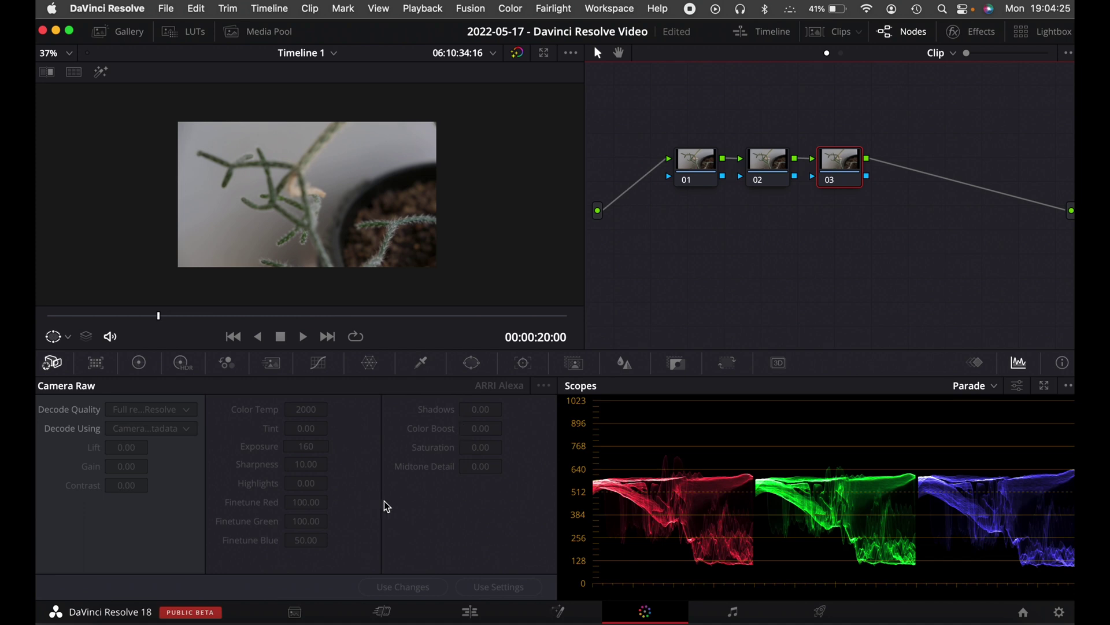
left_click(97, 370)
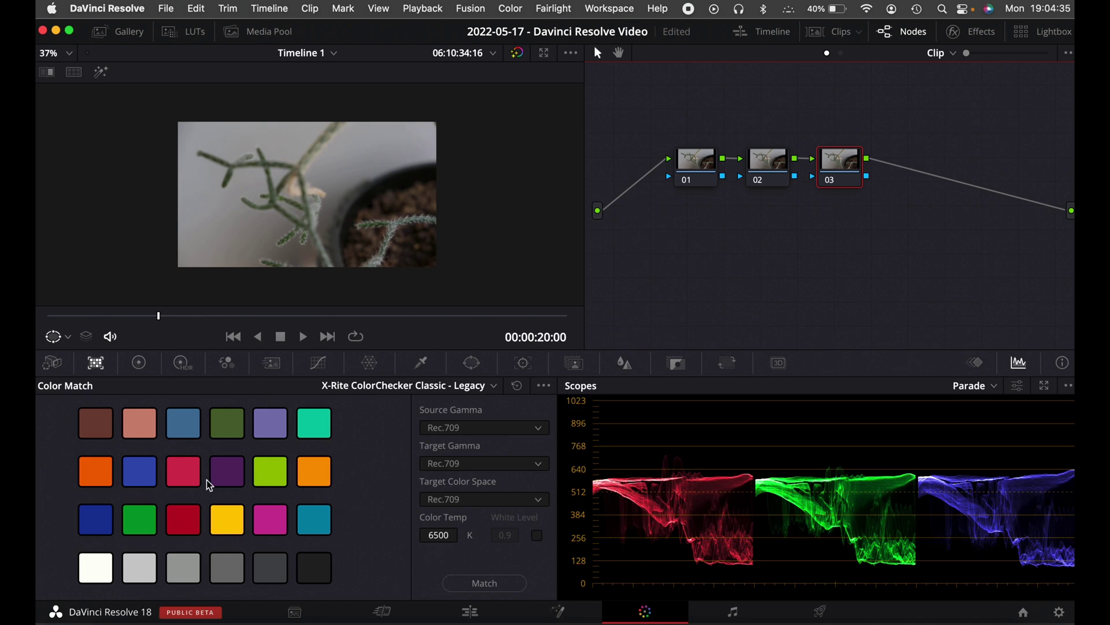
left_click(139, 363)
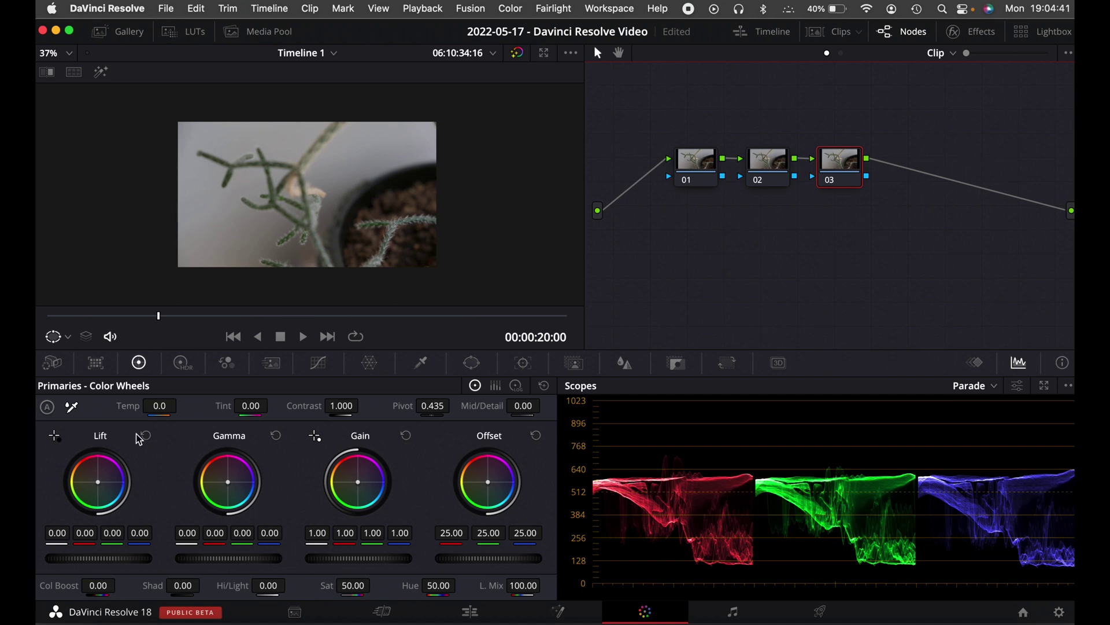
Cycle Primaries through Bars, Log and Wheels, then view HDR, RGB Mixer, Motion Effects and Custom Curves.
left_click(495, 385)
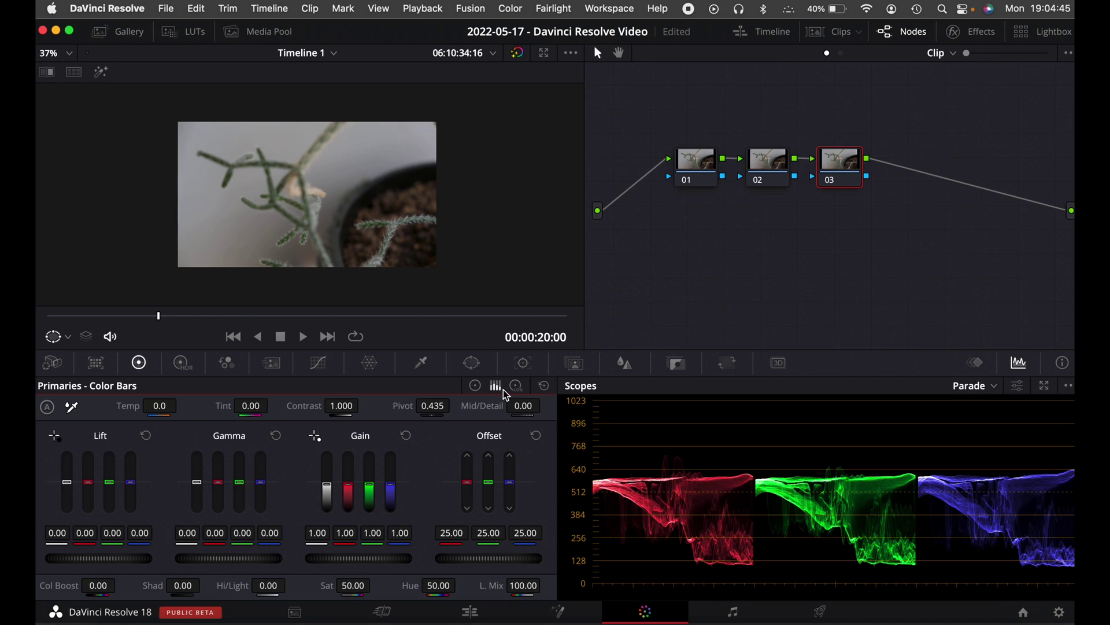
left_click(516, 385)
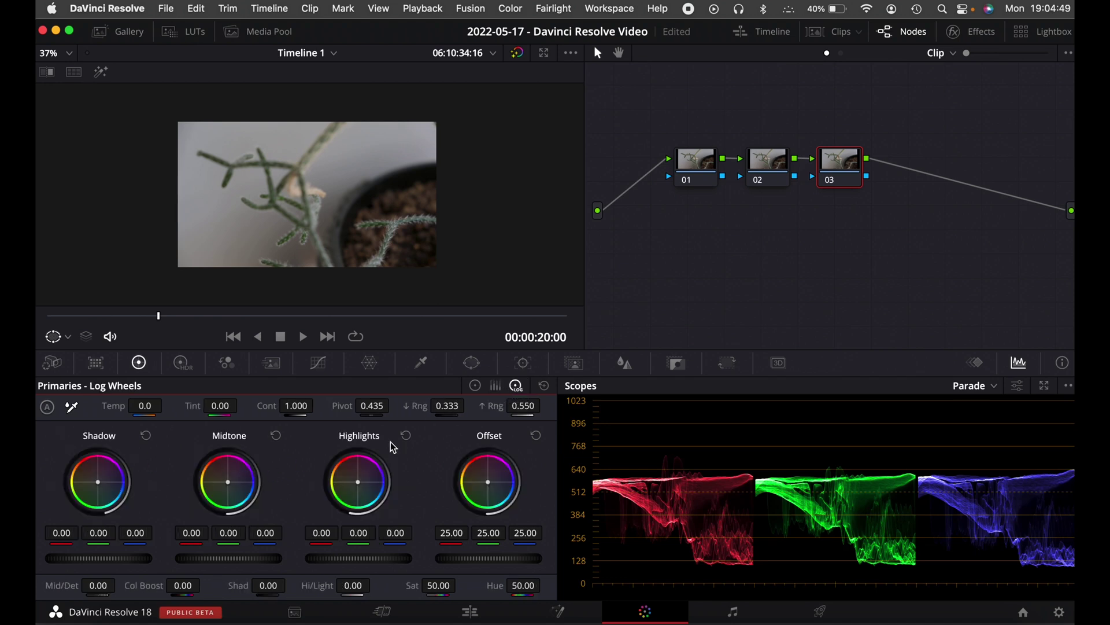
left_click(475, 387)
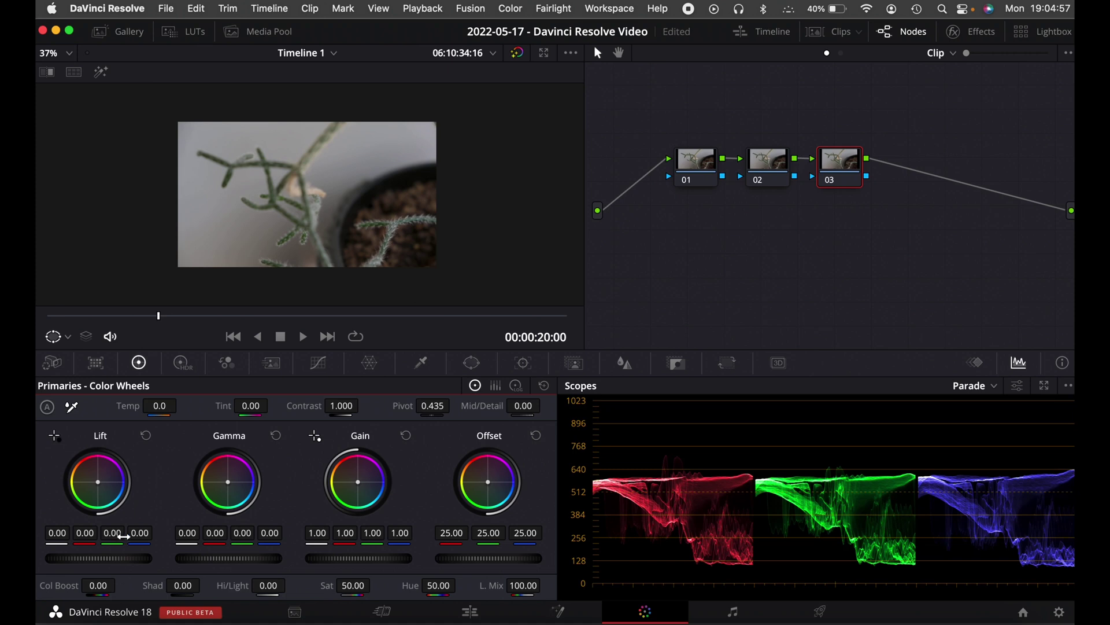
left_click(183, 363)
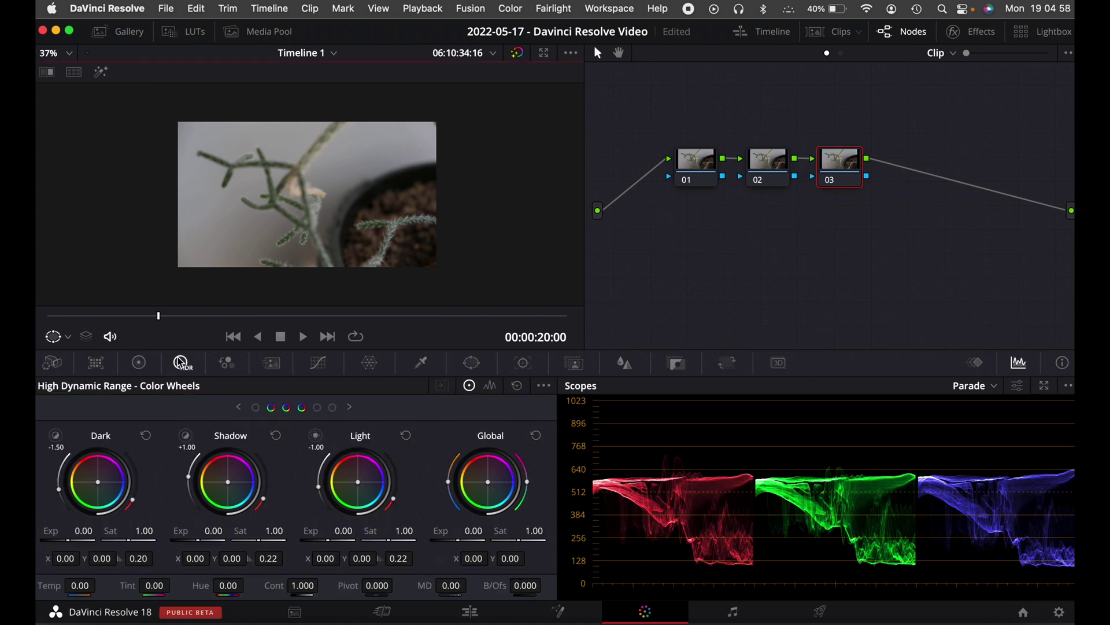
left_click(227, 363)
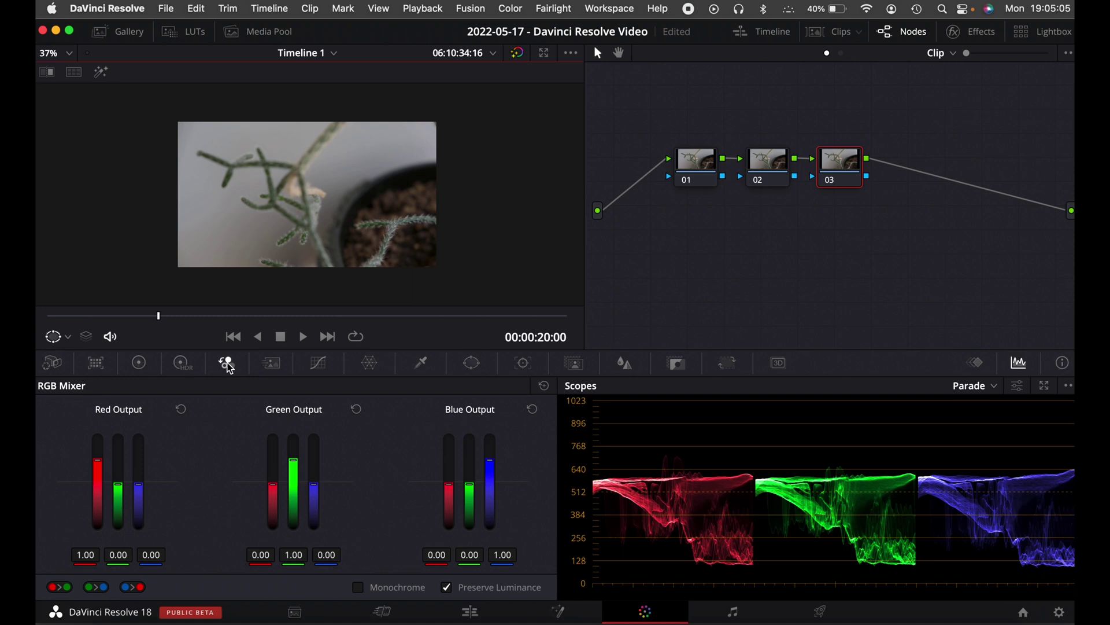
left_click(272, 365)
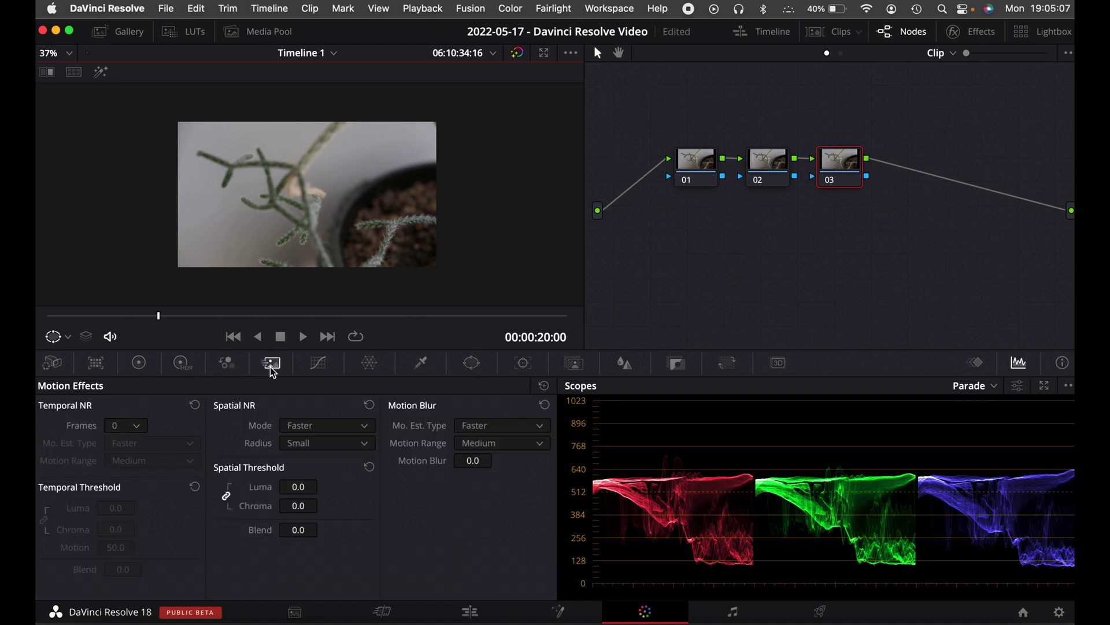
left_click(320, 364)
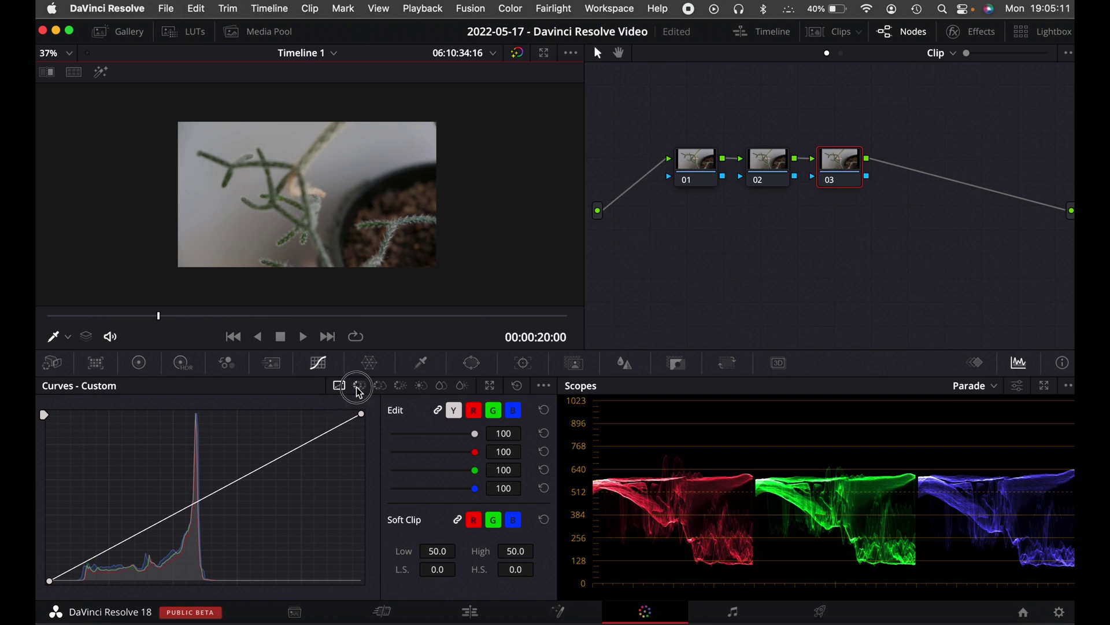
Preview the Hue vs Hue, Hue vs Sat, Hue vs Lum, Lum vs Sat and Sat vs Sat curves, then go to the Color Warper.
left_click(379, 387)
left_click(380, 387)
left_click(400, 386)
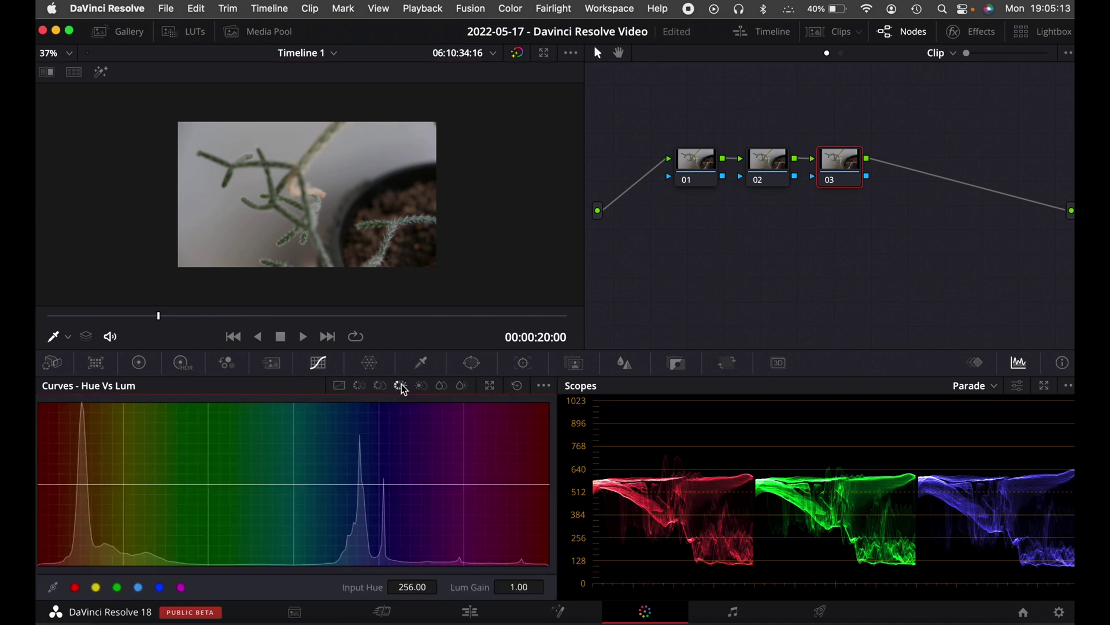
left_click(419, 387)
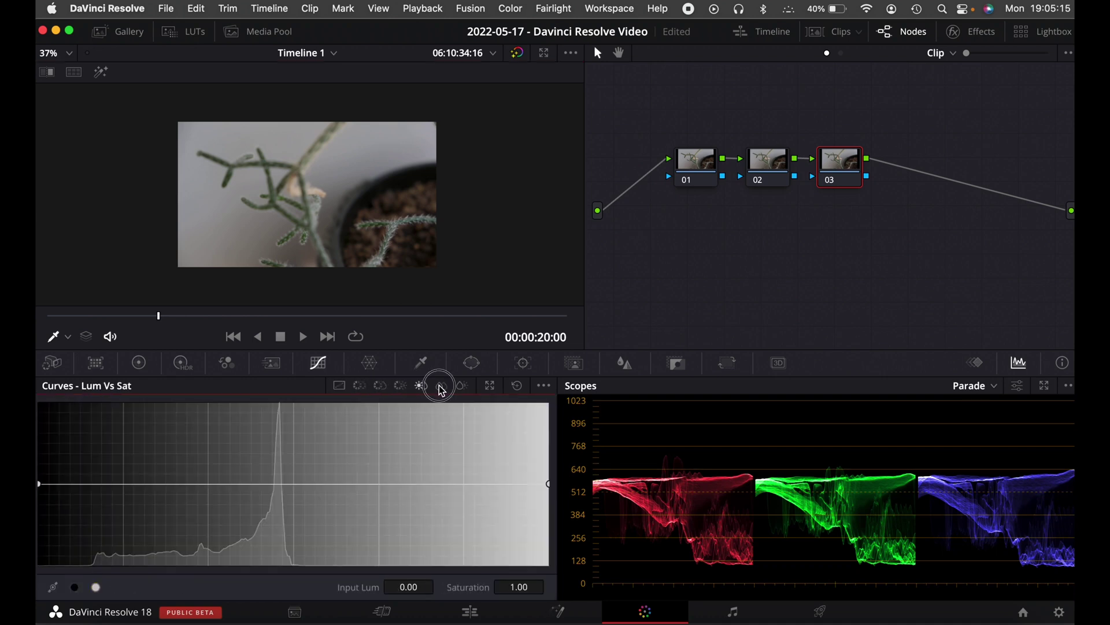
left_click(462, 389)
left_click(341, 386)
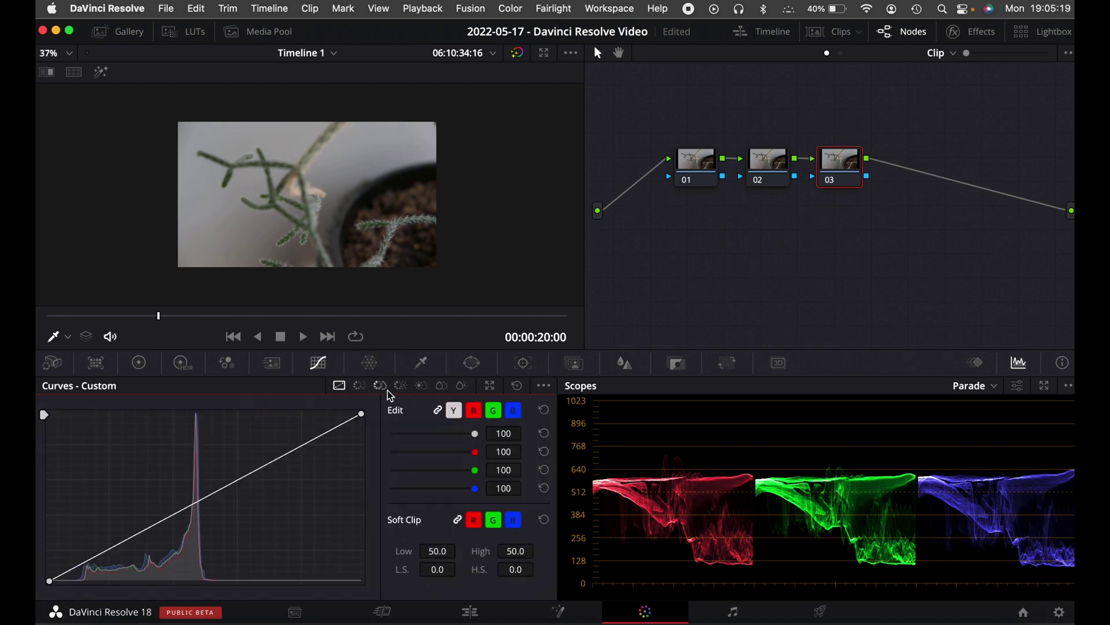
left_click(371, 365)
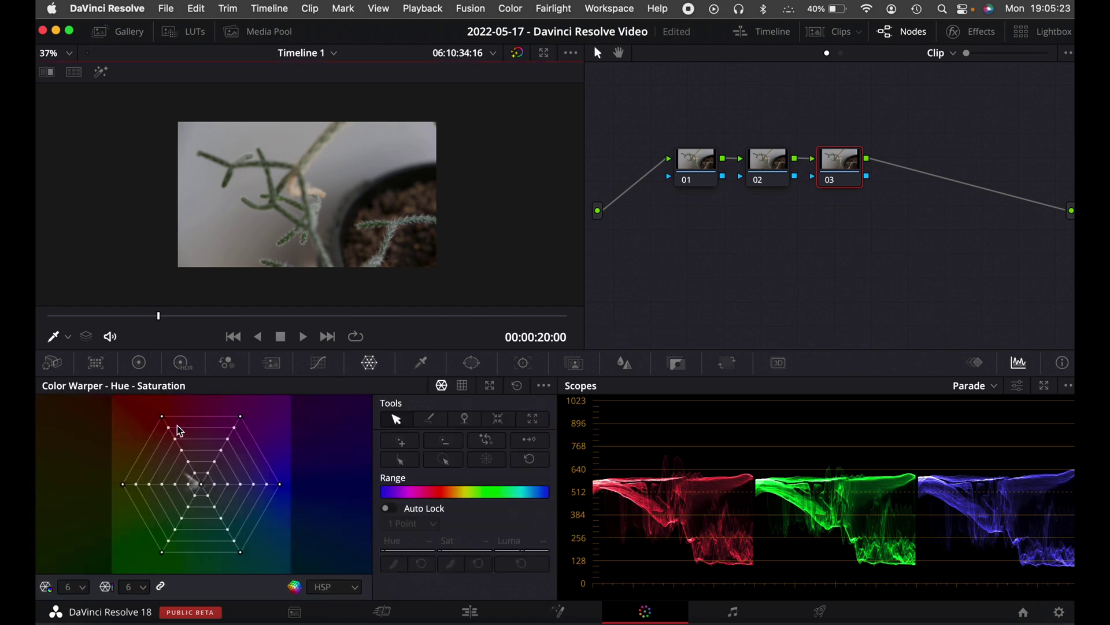
Fit the image to the viewer, check later frames of the third clip, and show the timeline.
left_click(69, 53)
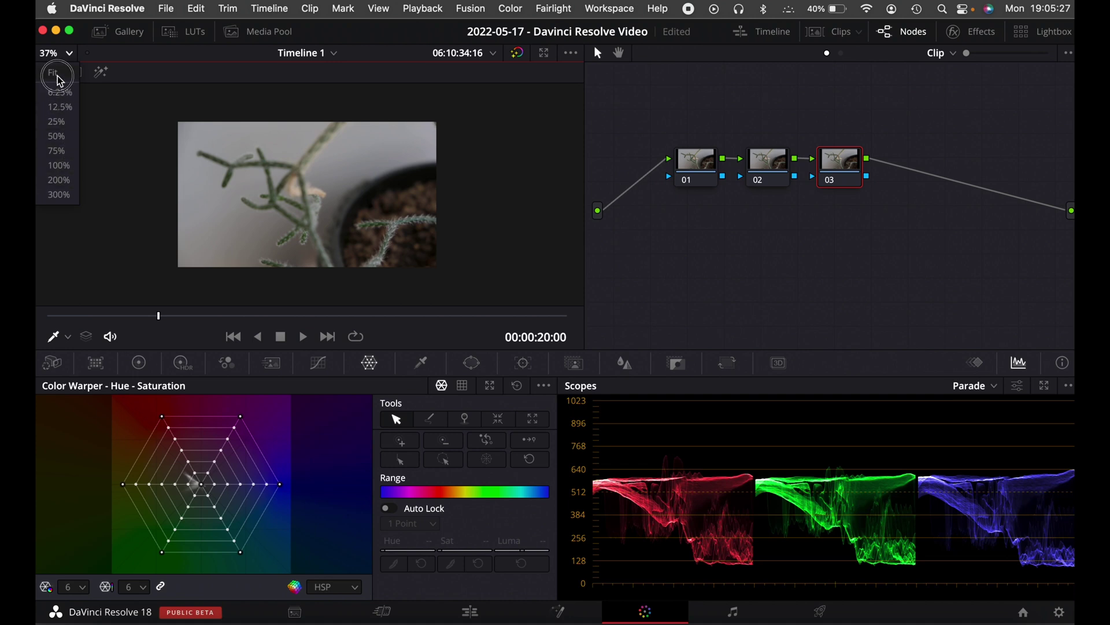
left_click(52, 72)
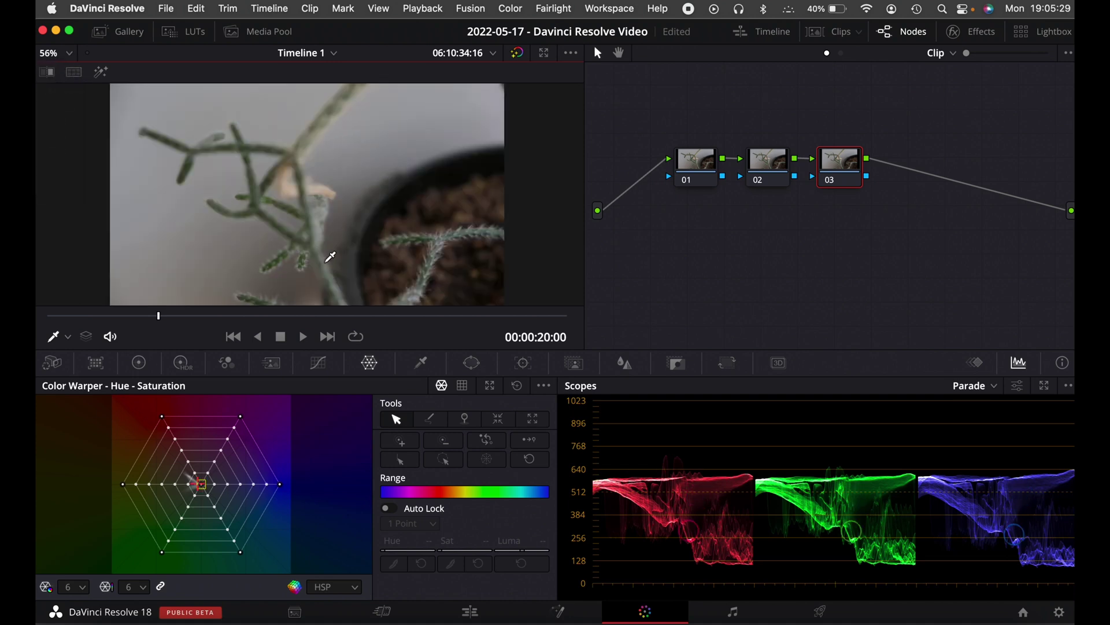
left_click(247, 315)
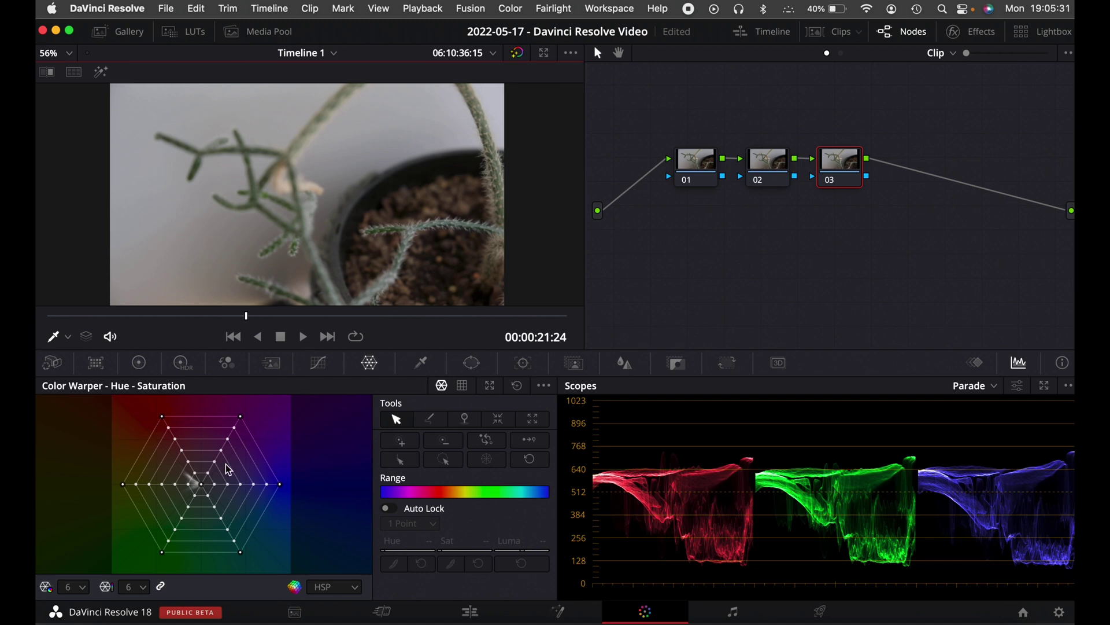
left_click(377, 317)
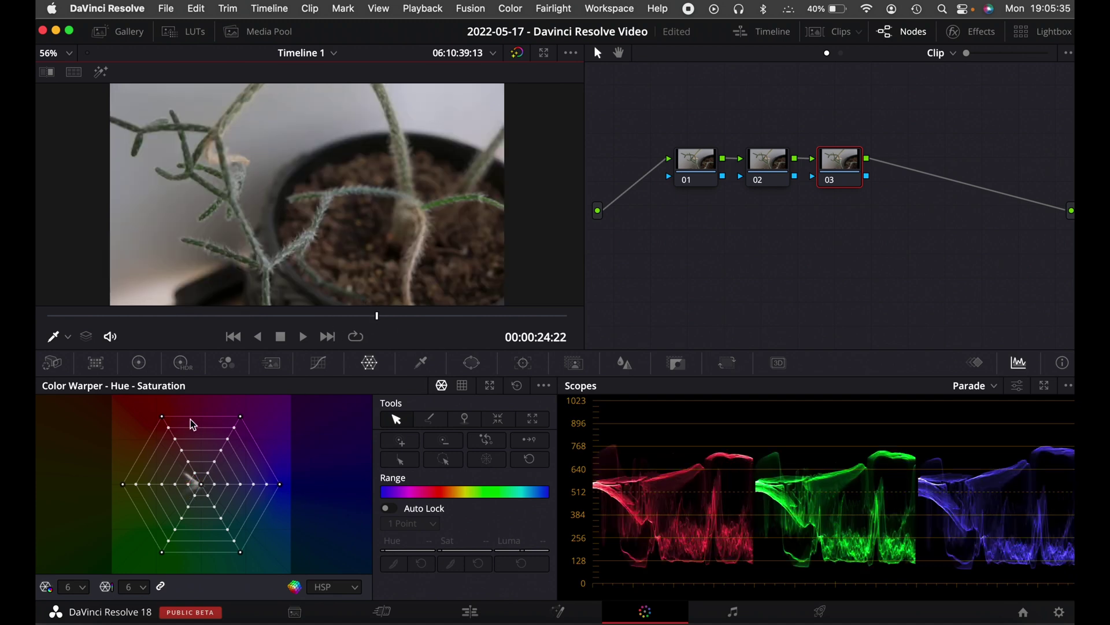
left_click(318, 362)
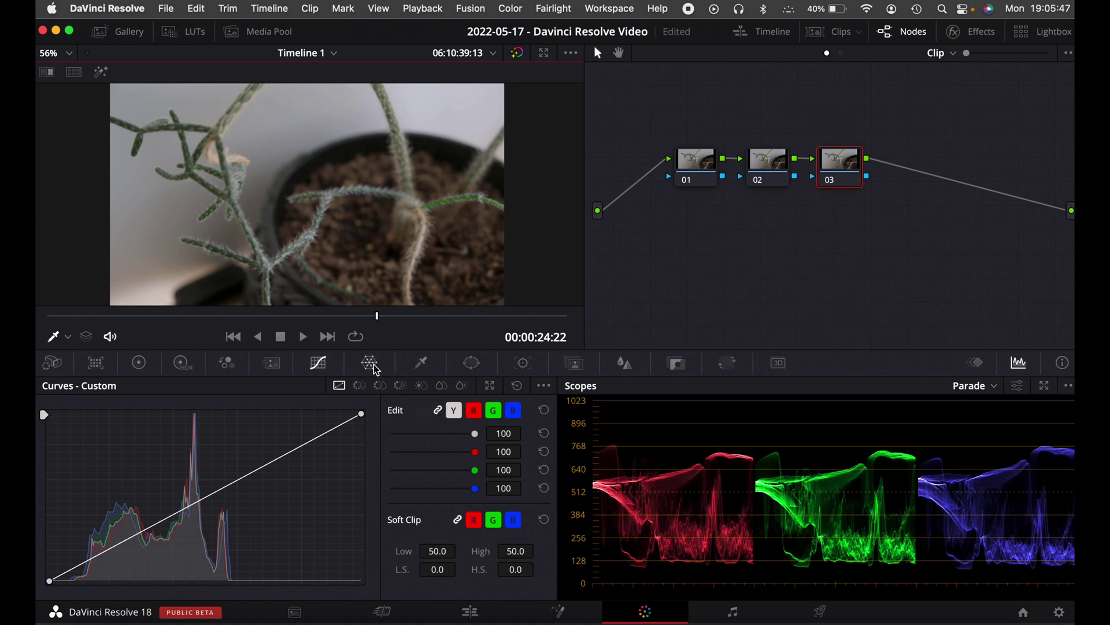
left_click(375, 371)
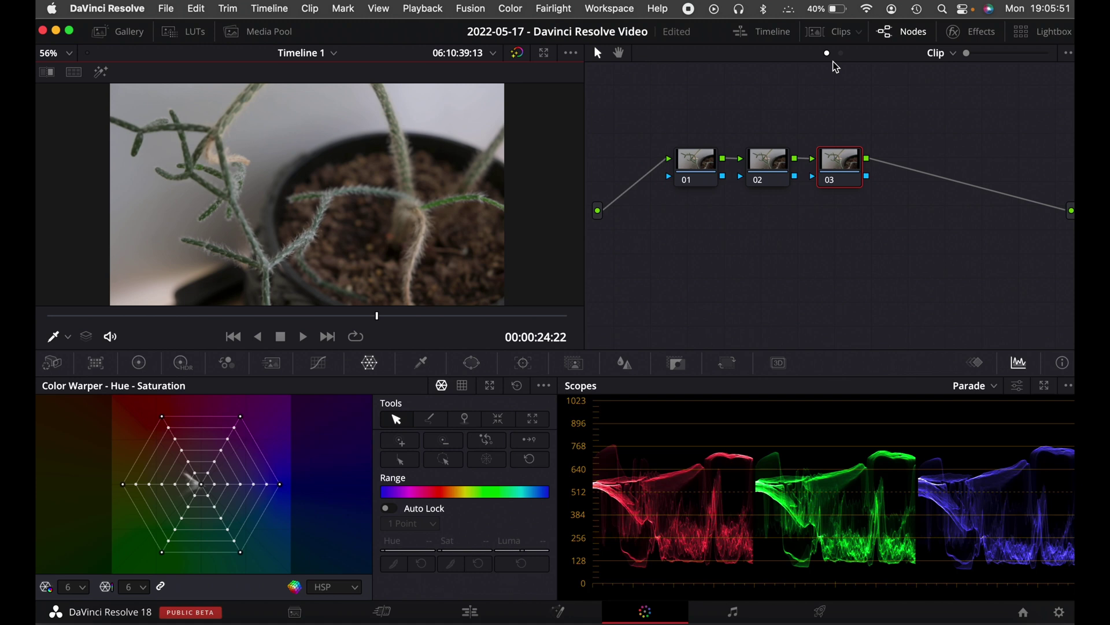
left_click(771, 35)
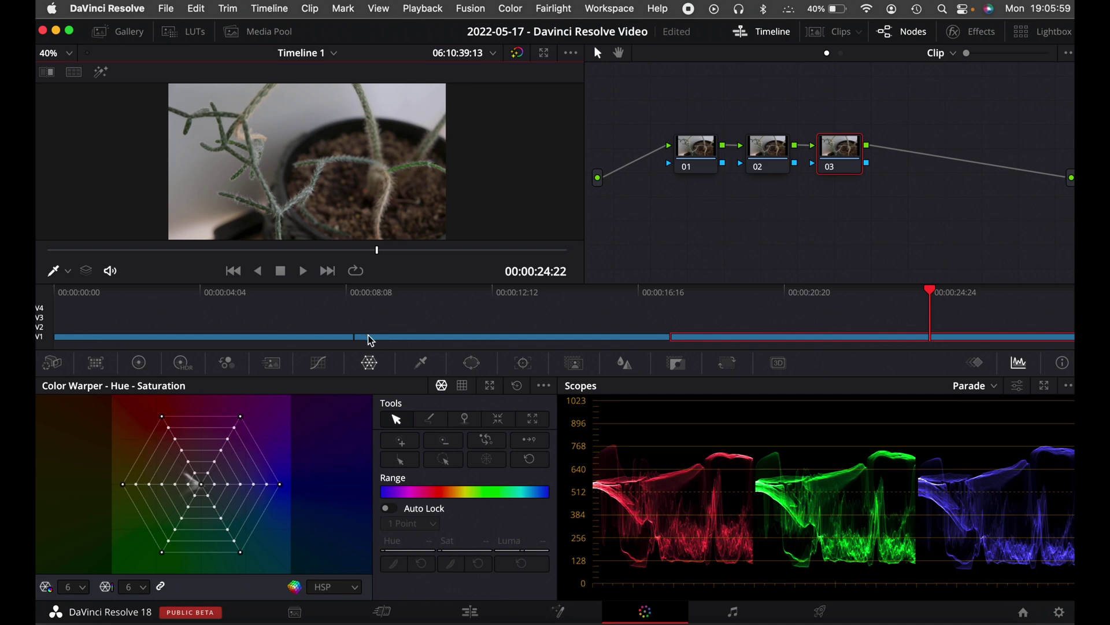
On clip 1, drag a sampled Color Warper point to warm the hue and set the hue grid to 24.
left_click(304, 340)
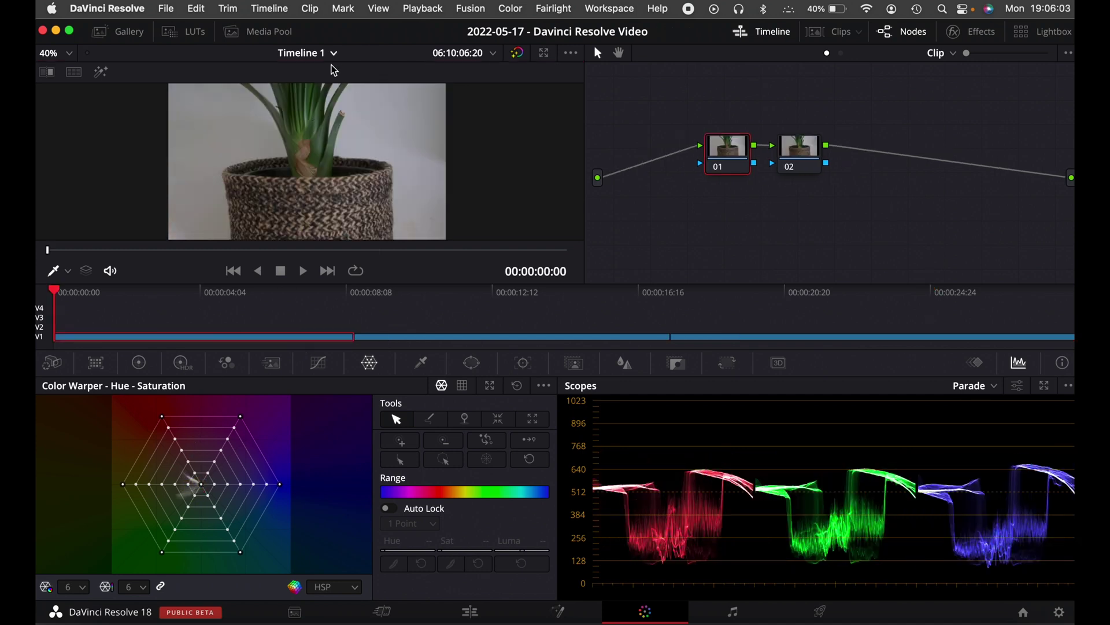
left_click(316, 102)
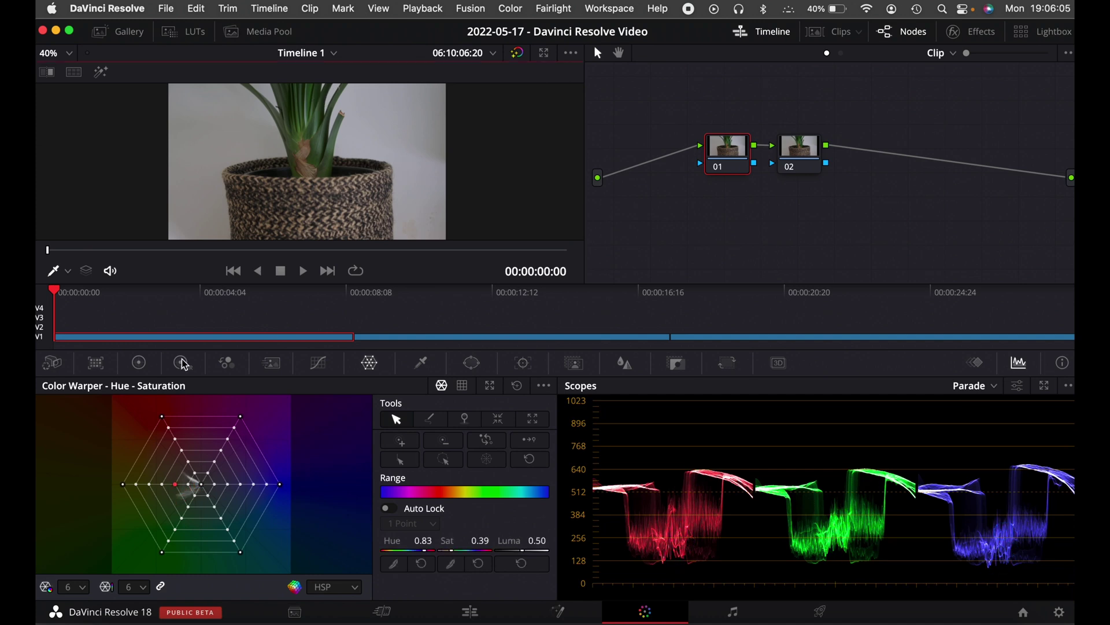
left_click(176, 489)
left_click_drag(176, 491, 177, 506)
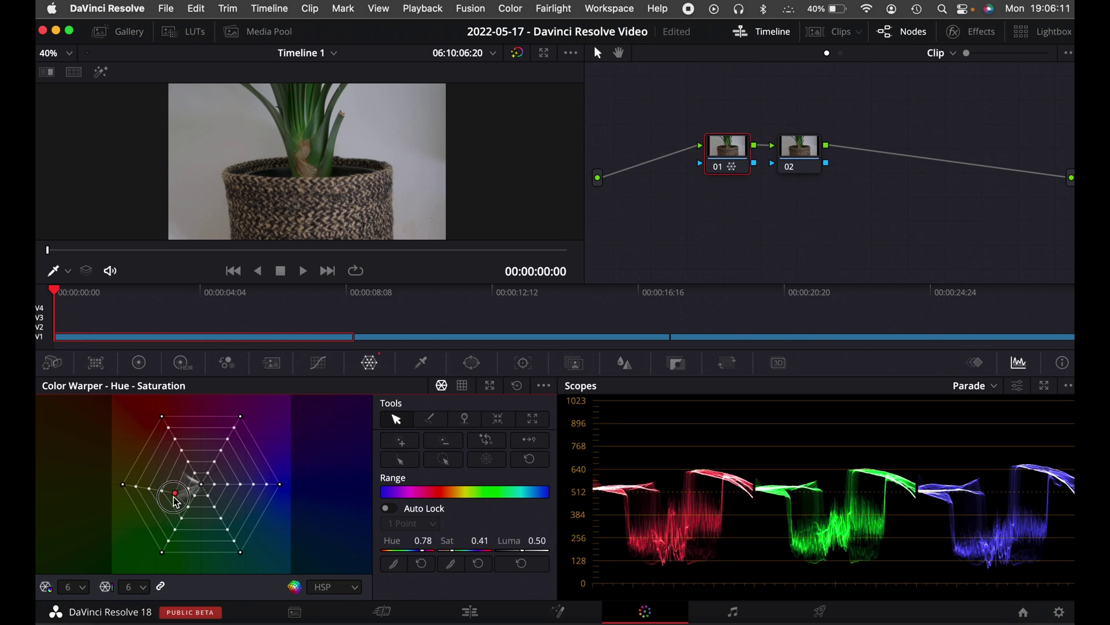
mouse_move(177, 506)
left_mouse_down()
mouse_move(175, 471)
mouse_move(170, 486)
mouse_move(136, 491)
mouse_move(199, 490)
mouse_move(182, 490)
left_mouse_up()
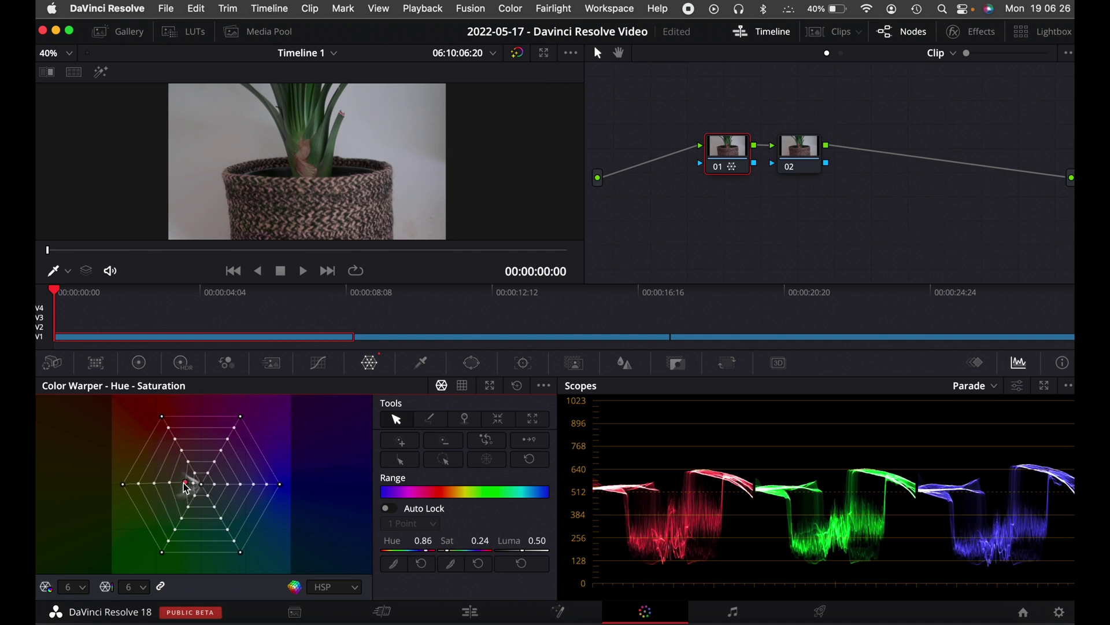
left_click(74, 586)
left_click(72, 568)
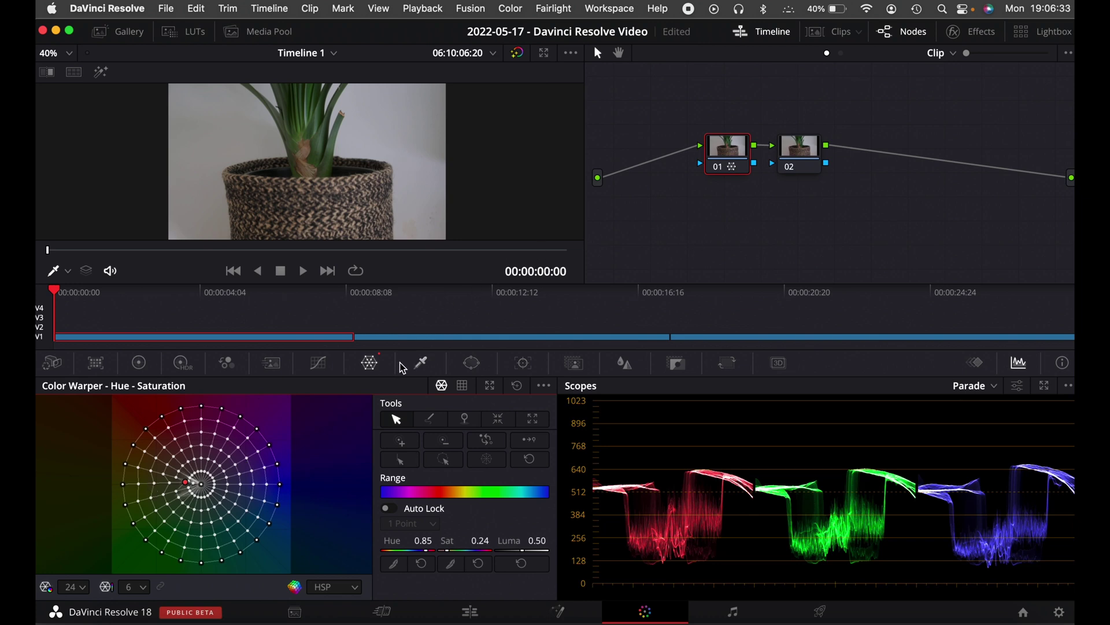
left_click(322, 368)
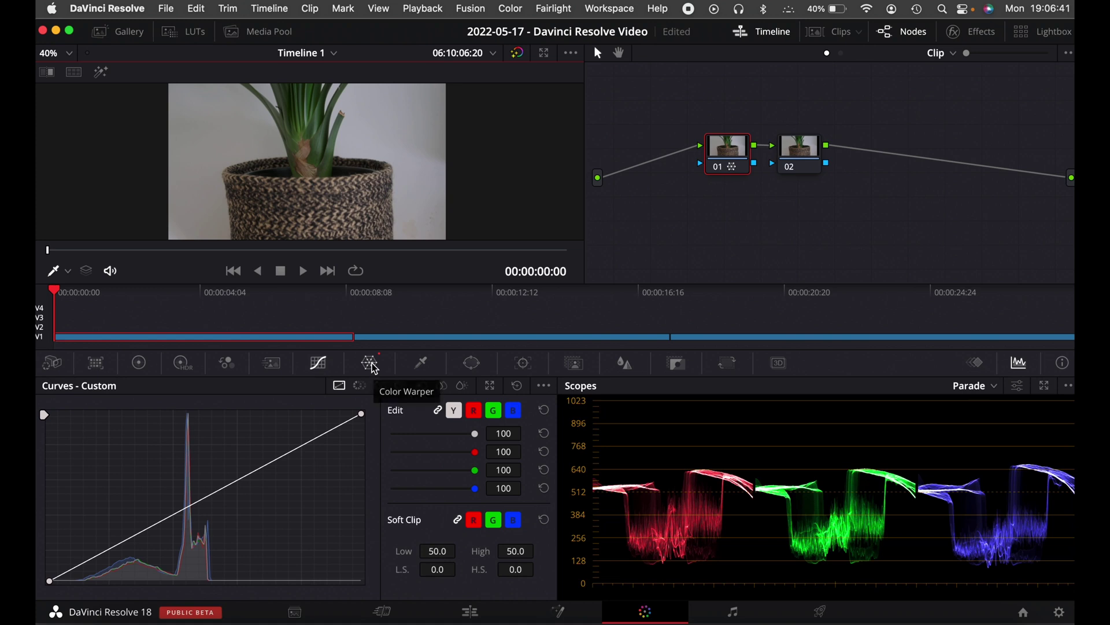
Look through the Warper, Qualifier and Window palettes, then reset node 01's grade.
left_click(373, 365)
left_click(422, 365)
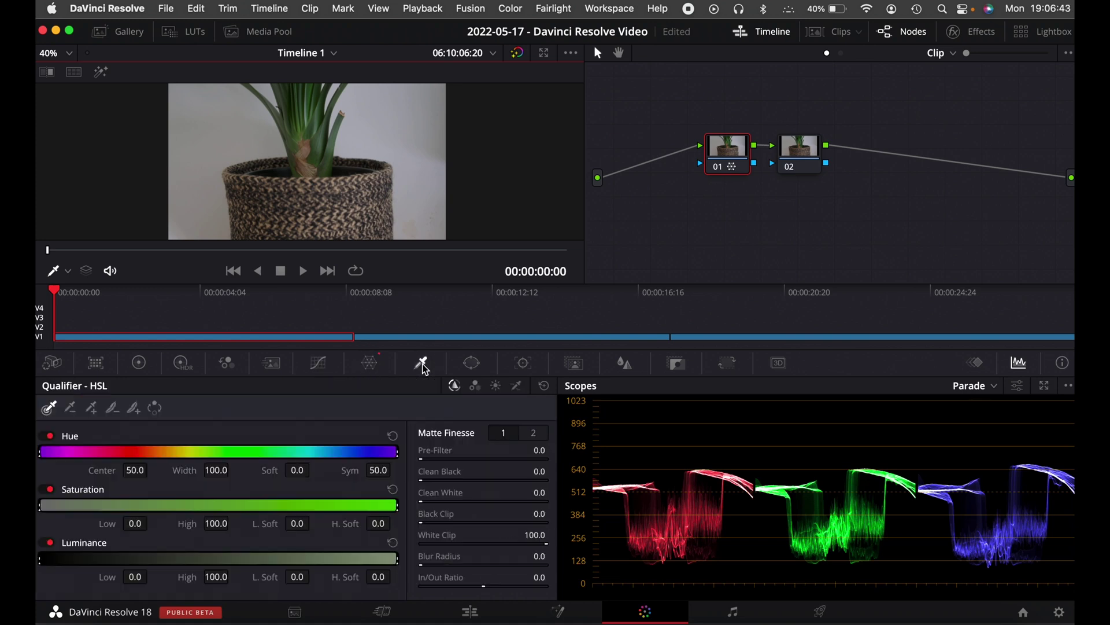
left_click(473, 365)
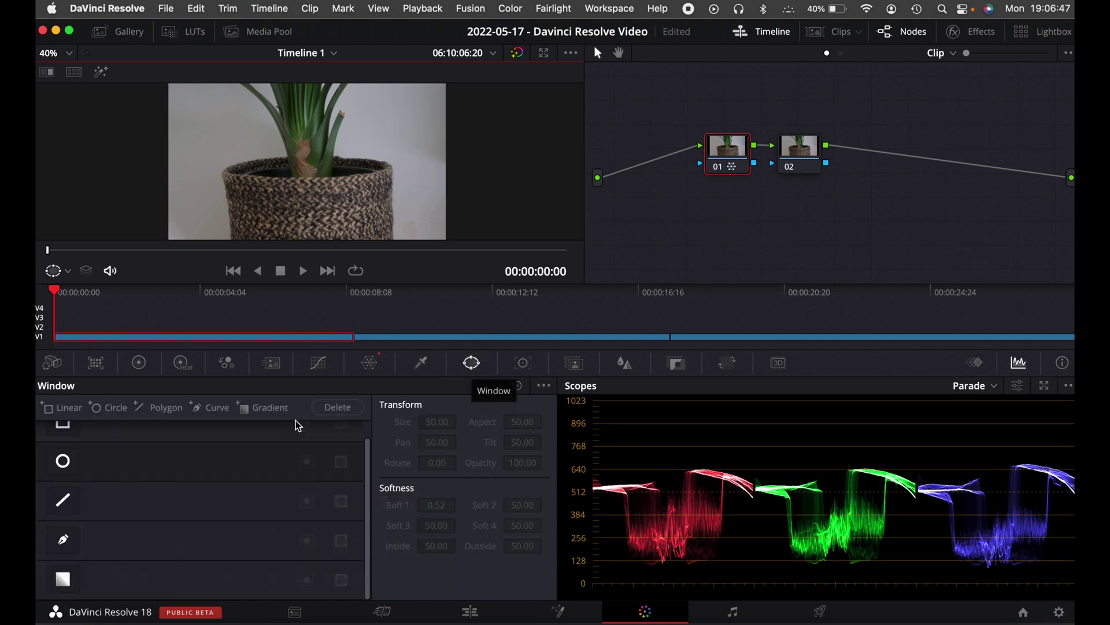
scroll(96, 472, "up", 1)
scroll(95, 472, "up", 1)
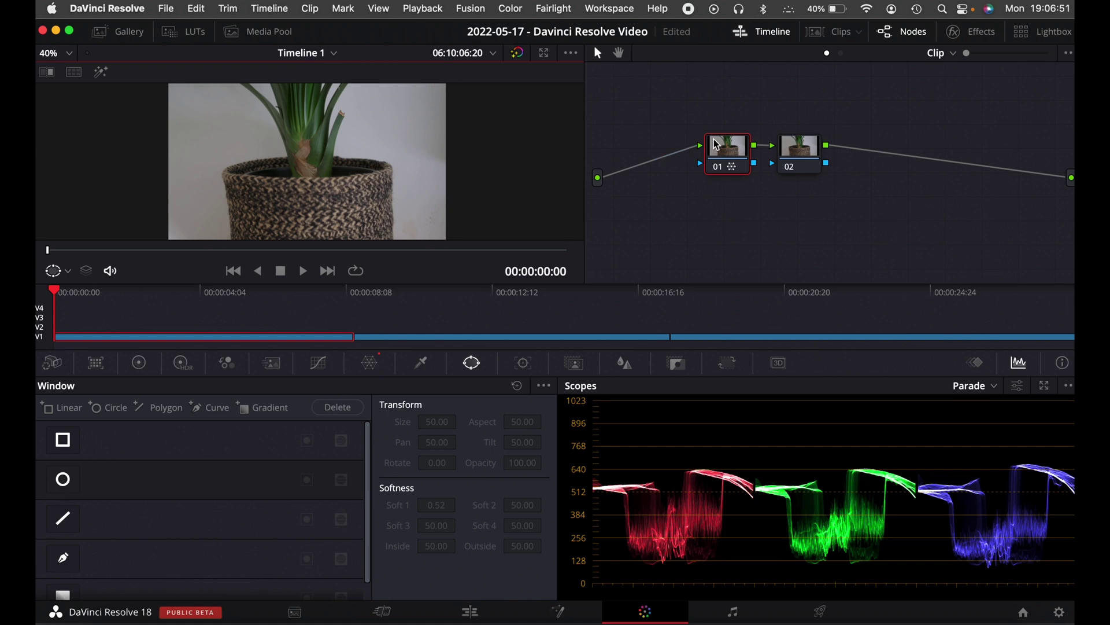
right_click(717, 147)
left_click(717, 160)
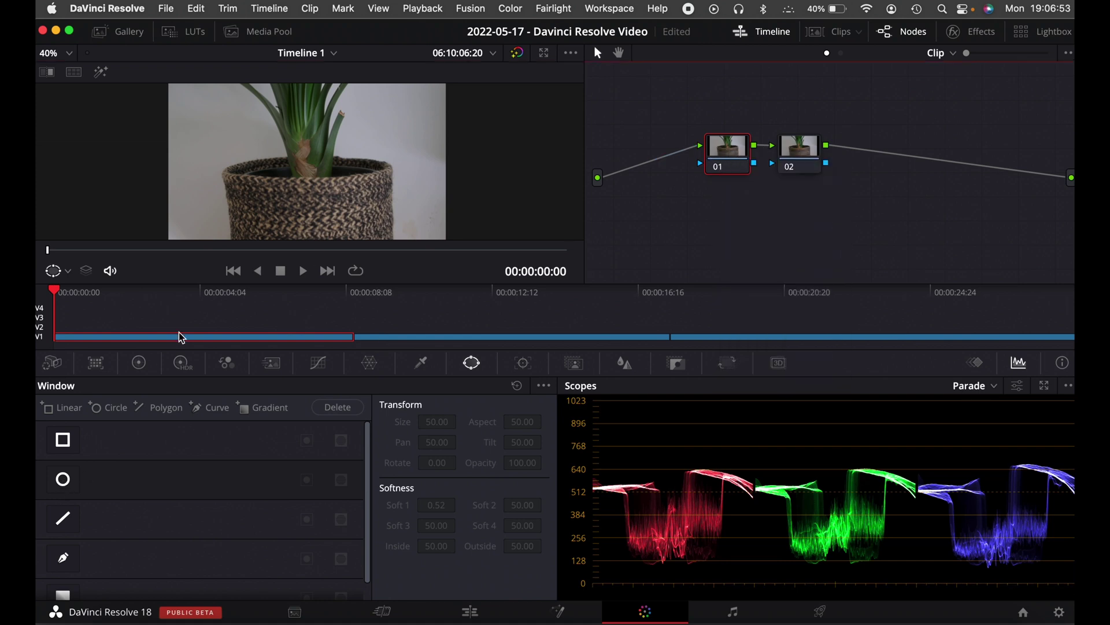
Add a soft-edged circle window over the plant, lower Offset, and invert the circle.
left_click(63, 480)
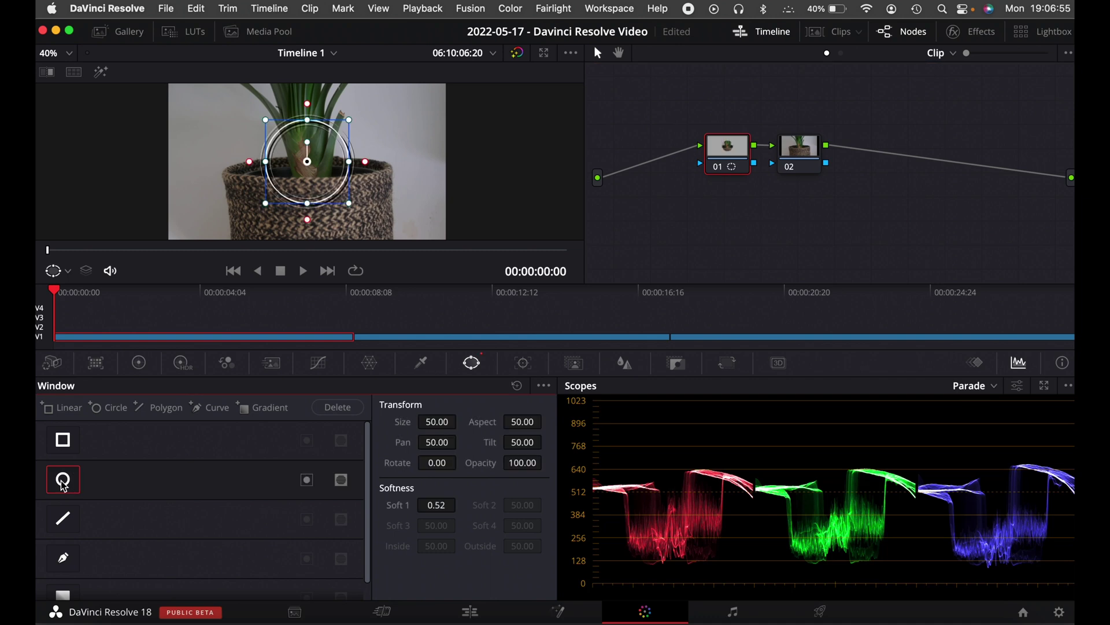
left_click_drag(249, 165, 224, 162)
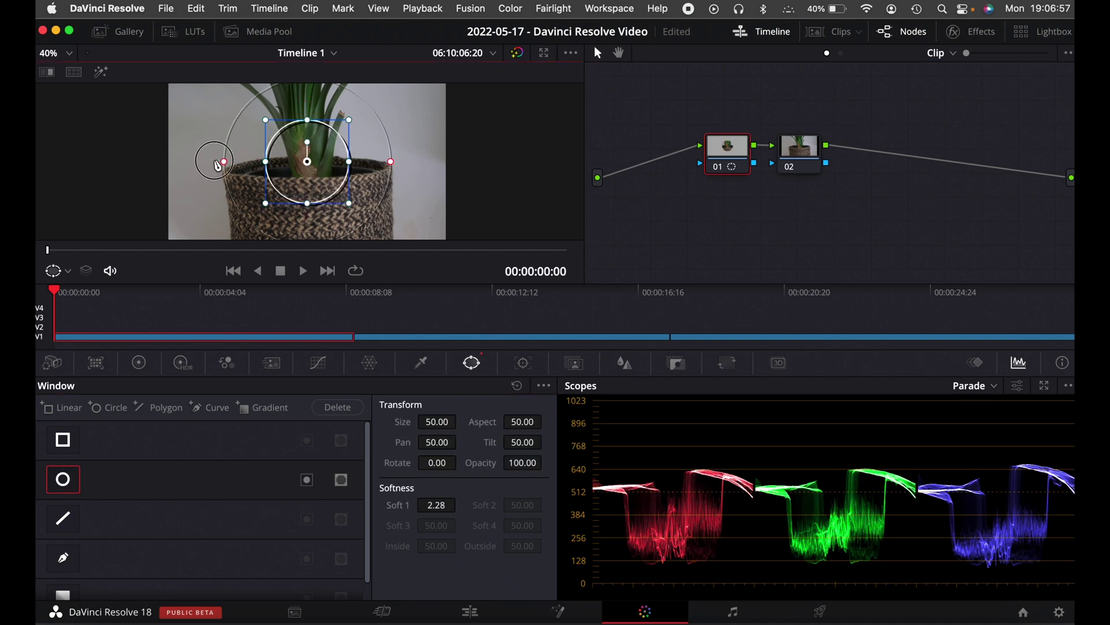
left_click(137, 365)
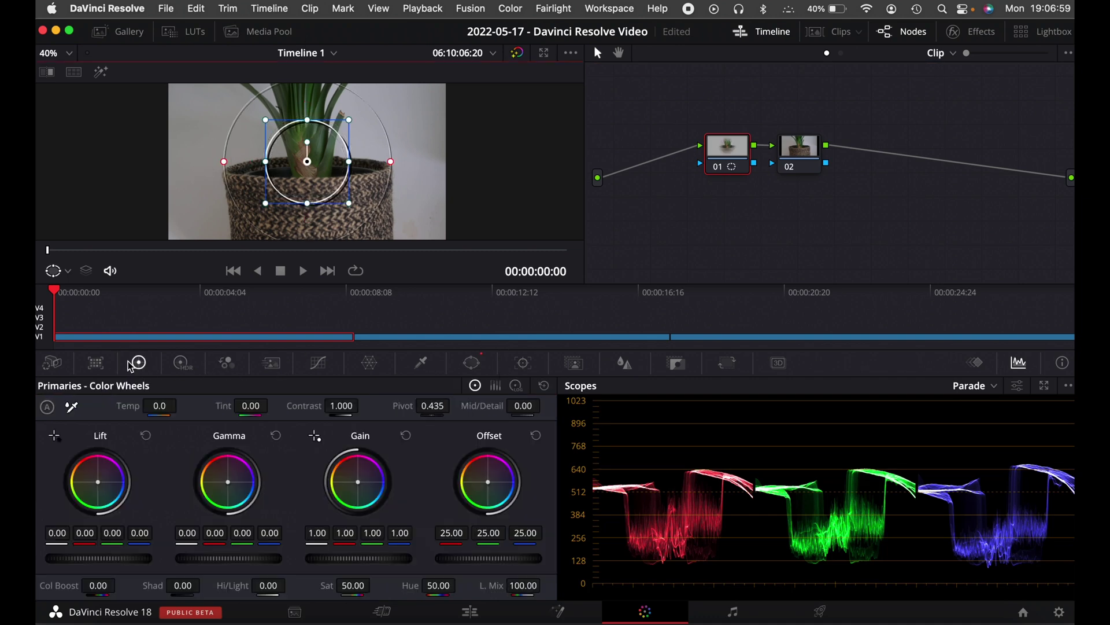
left_click_drag(498, 557, 456, 559)
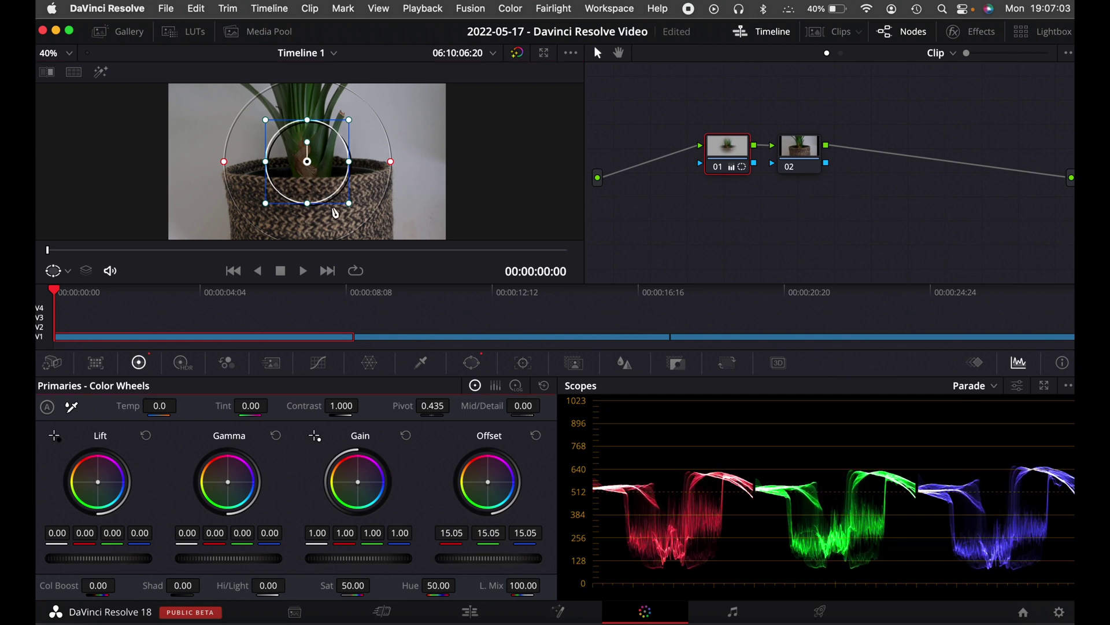
left_click(472, 363)
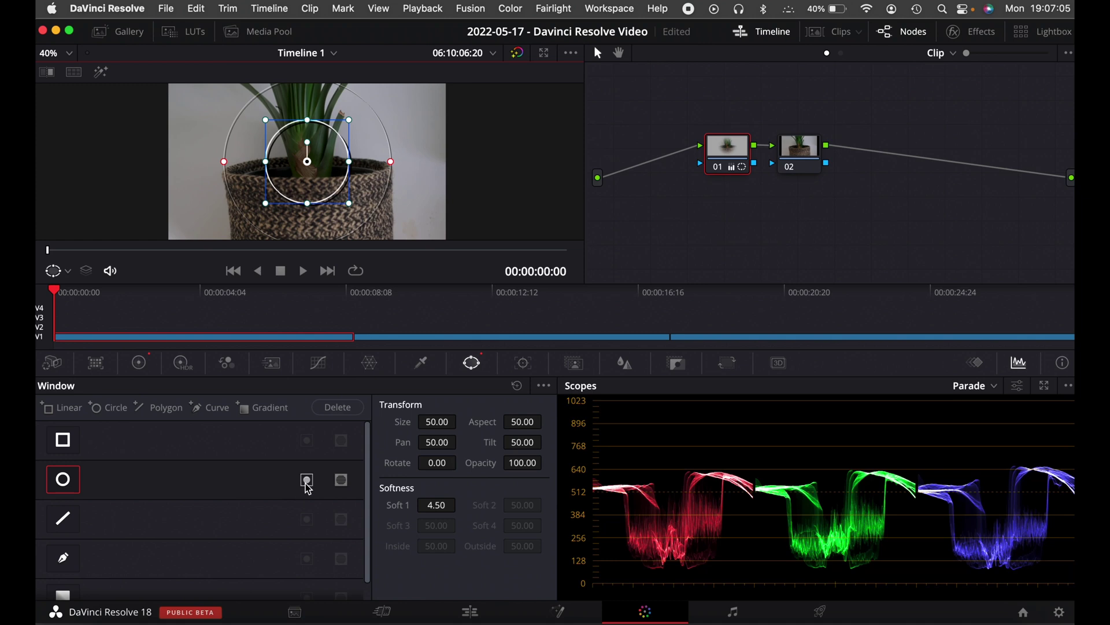
left_click(306, 483)
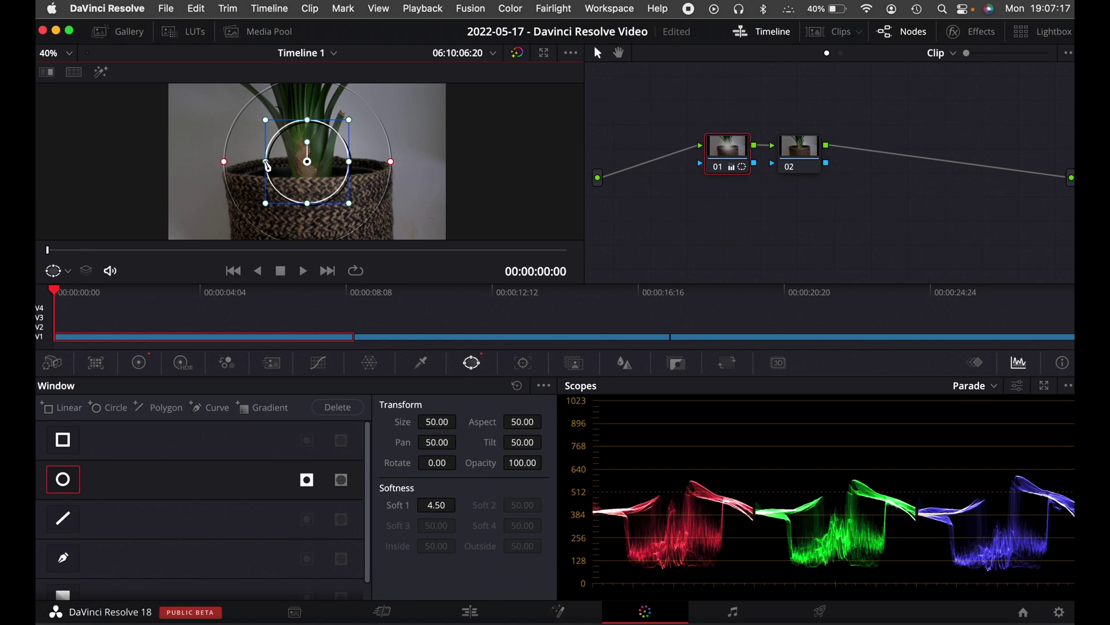
Stretch the circle into a wide oval, darken outside it further, then reset node 01's grade again.
left_click_drag(266, 162, 231, 162)
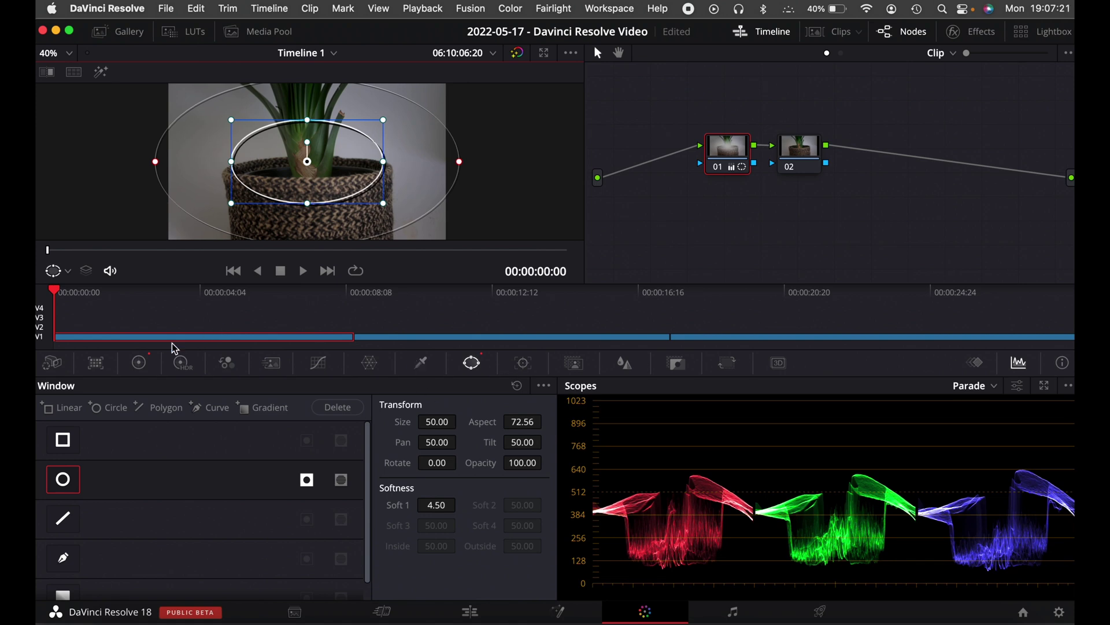
left_click(139, 362)
mouse_move(508, 558)
left_mouse_down()
mouse_move(334, 556)
mouse_move(388, 555)
left_mouse_up()
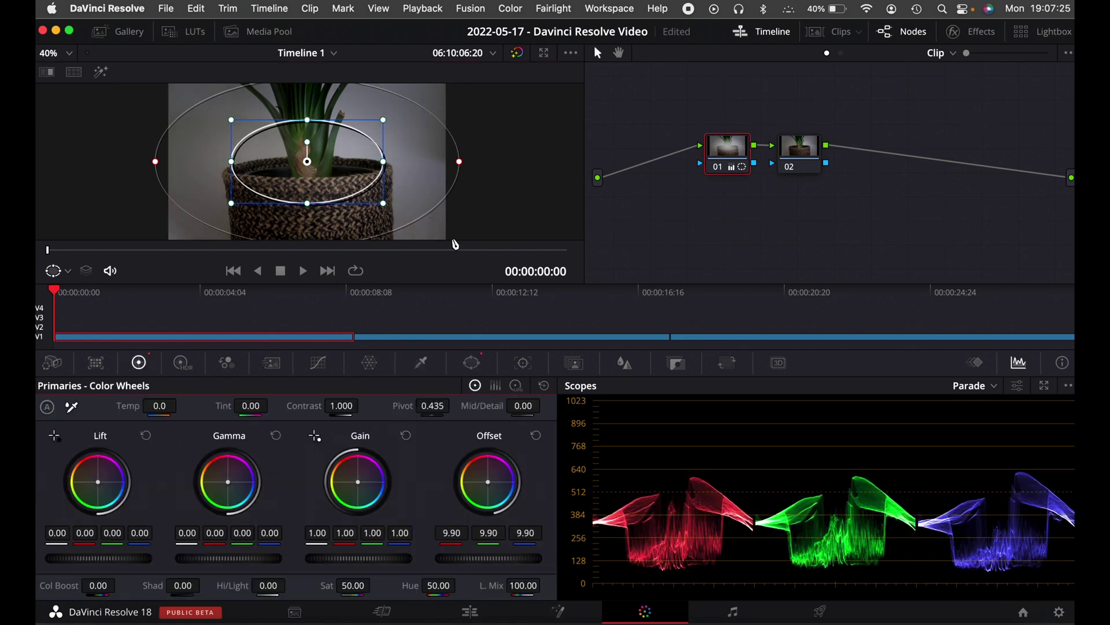
right_click(722, 151)
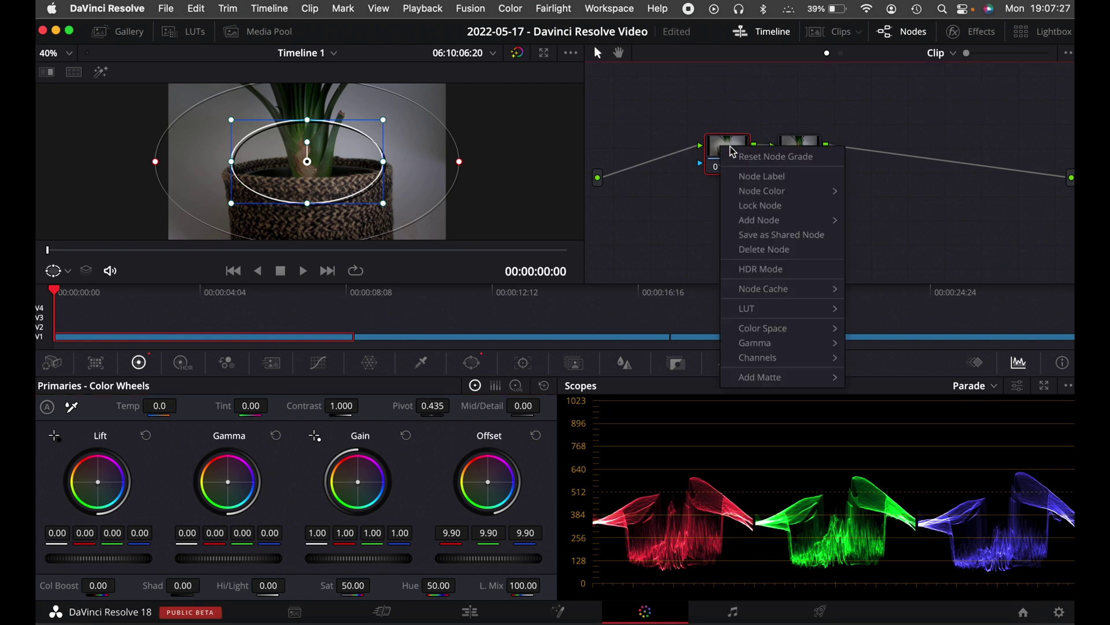
left_click(769, 237)
Add a gradient window and move, rotate and soften it to point left across the pot.
left_click(471, 364)
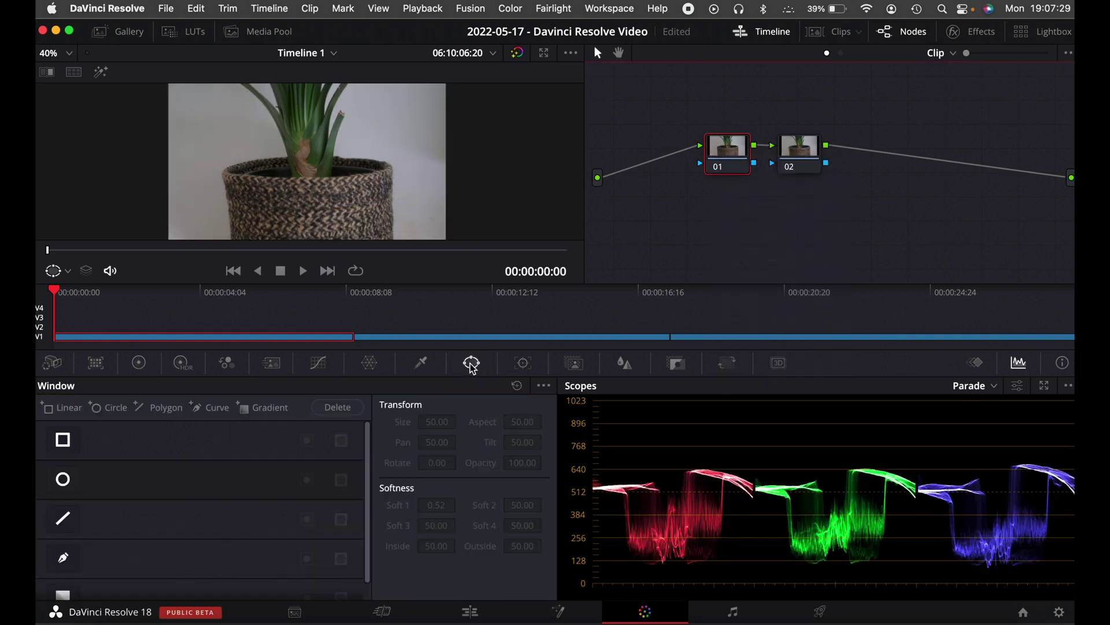
scroll(87, 588, "down", 1)
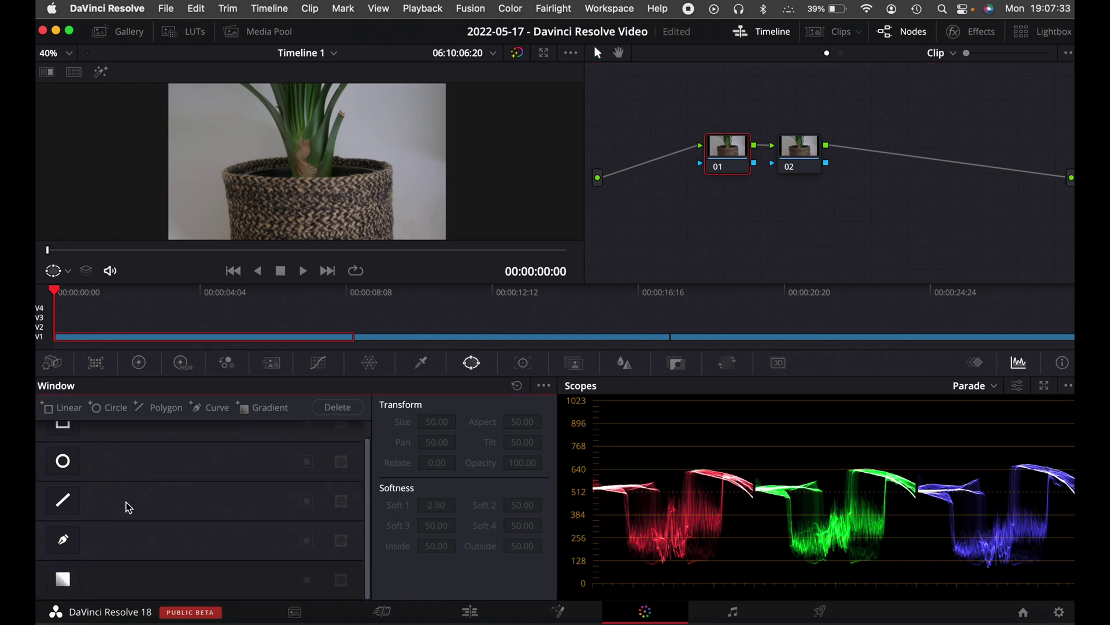
left_click(67, 586)
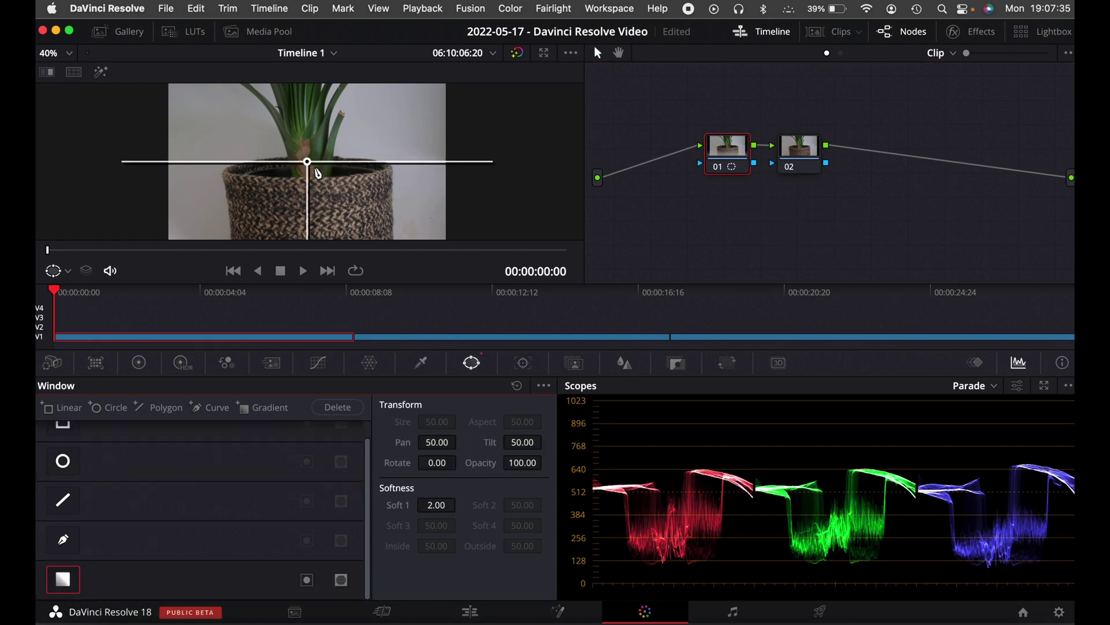
left_click_drag(310, 165, 319, 84)
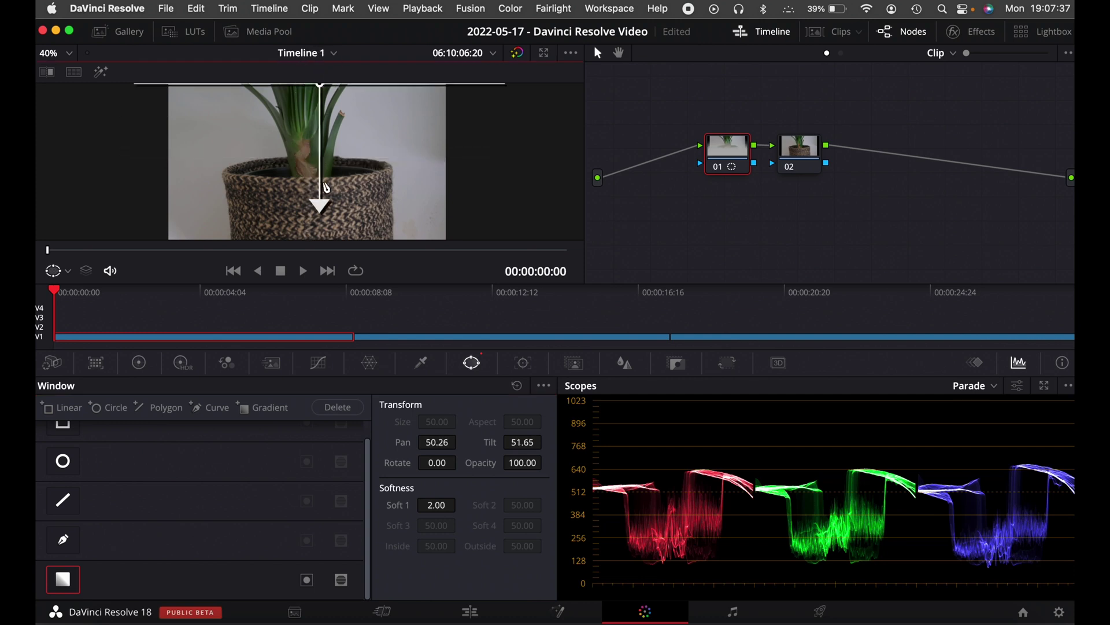
left_click_drag(326, 214, 325, 168)
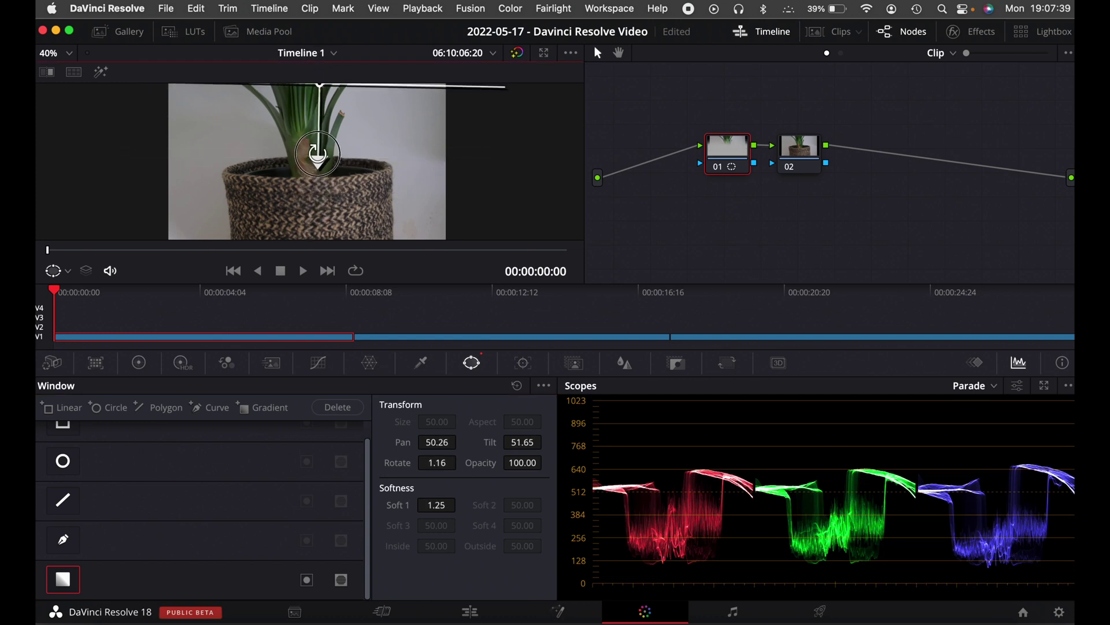
left_click_drag(328, 88, 325, 113)
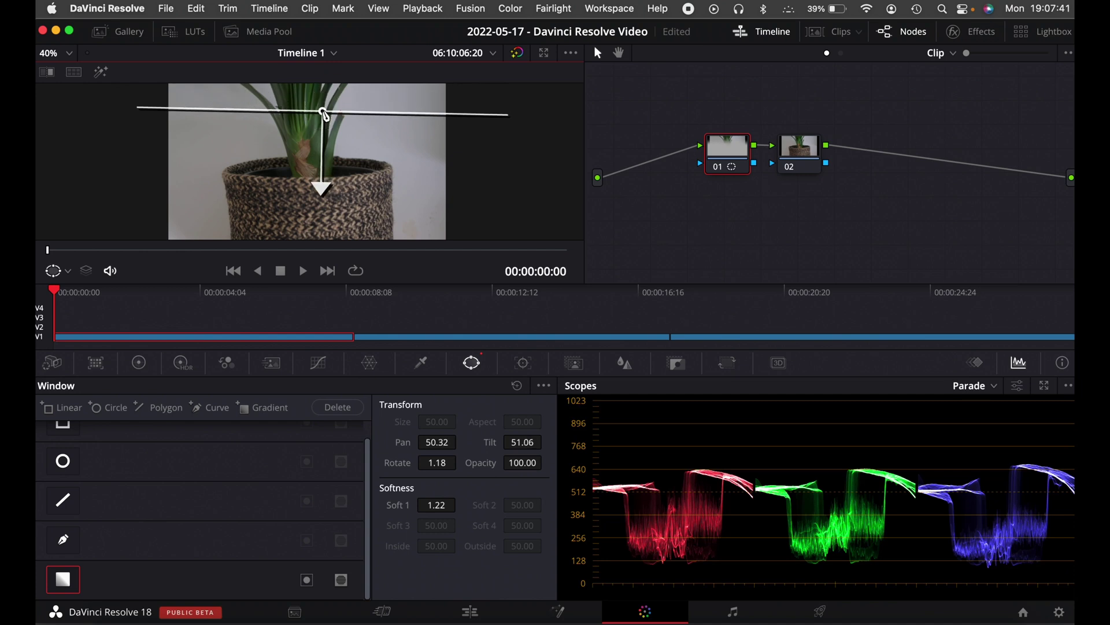
left_click_drag(319, 181, 209, 109)
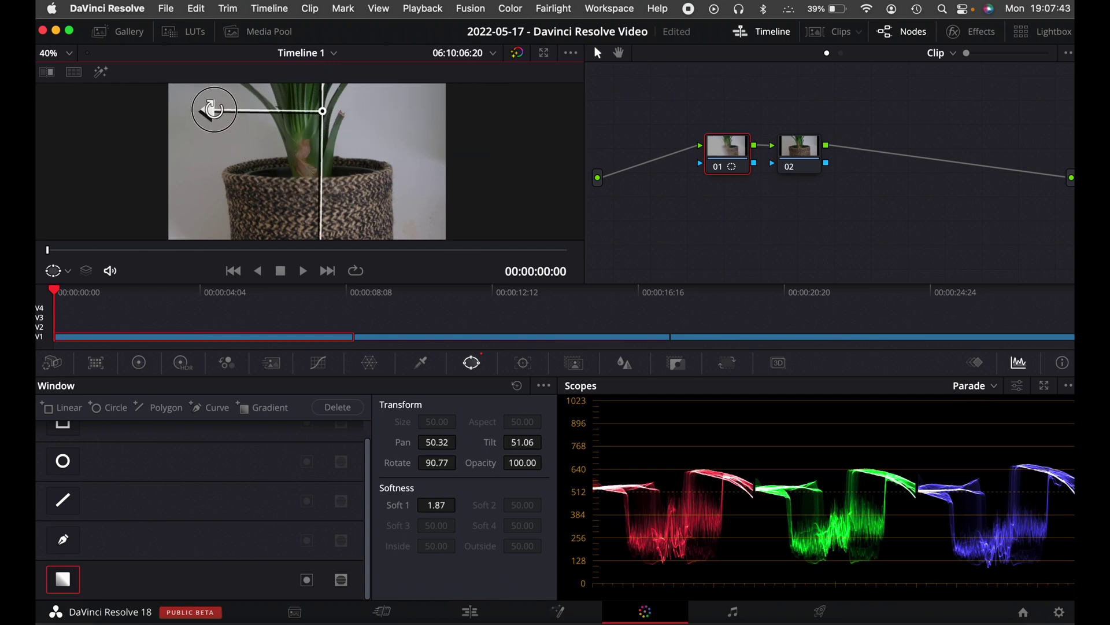
left_click_drag(324, 114, 444, 157)
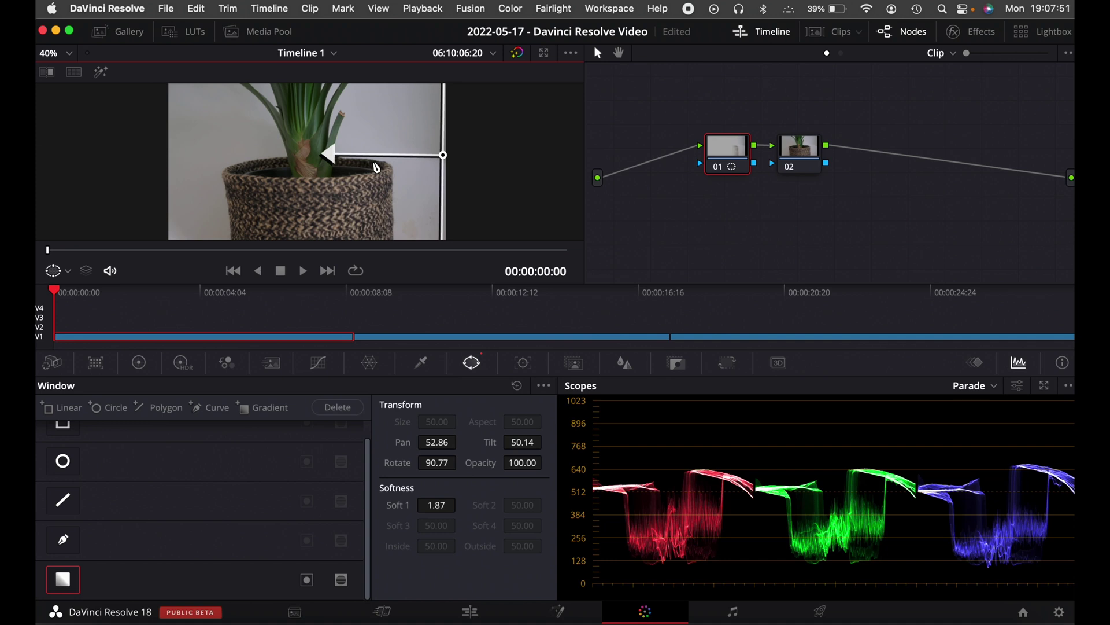
Lower Offset to 12.70 and Gain to 0.76, fine-tuning the gradient's angle.
left_click(138, 369)
mouse_move(521, 561)
left_mouse_down()
mouse_move(246, 558)
mouse_move(527, 562)
left_mouse_up()
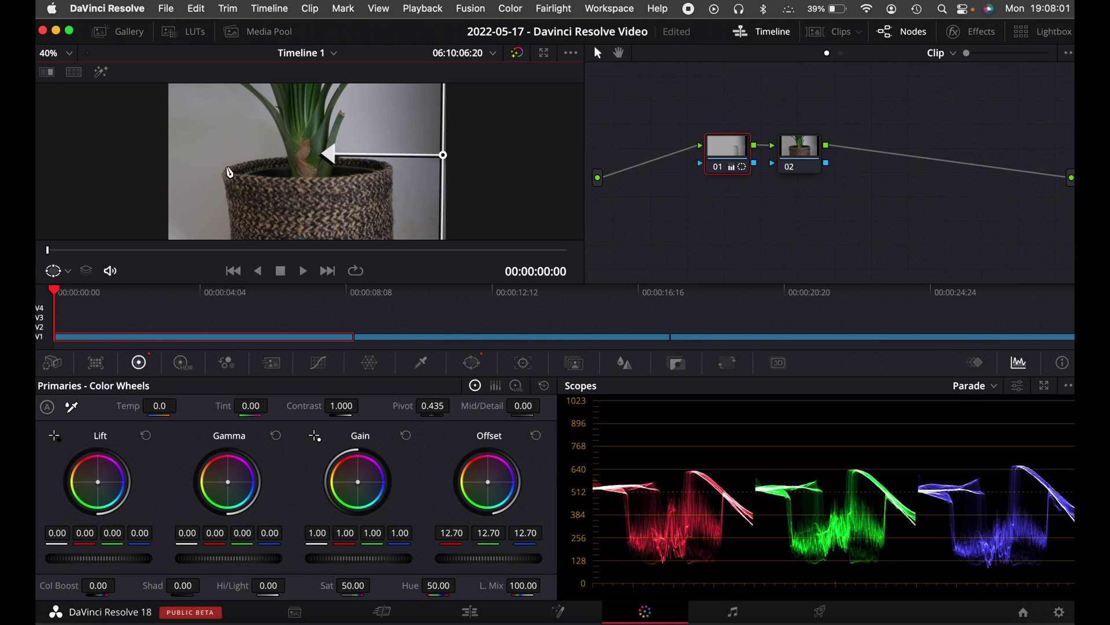
left_click_drag(339, 155, 246, 161)
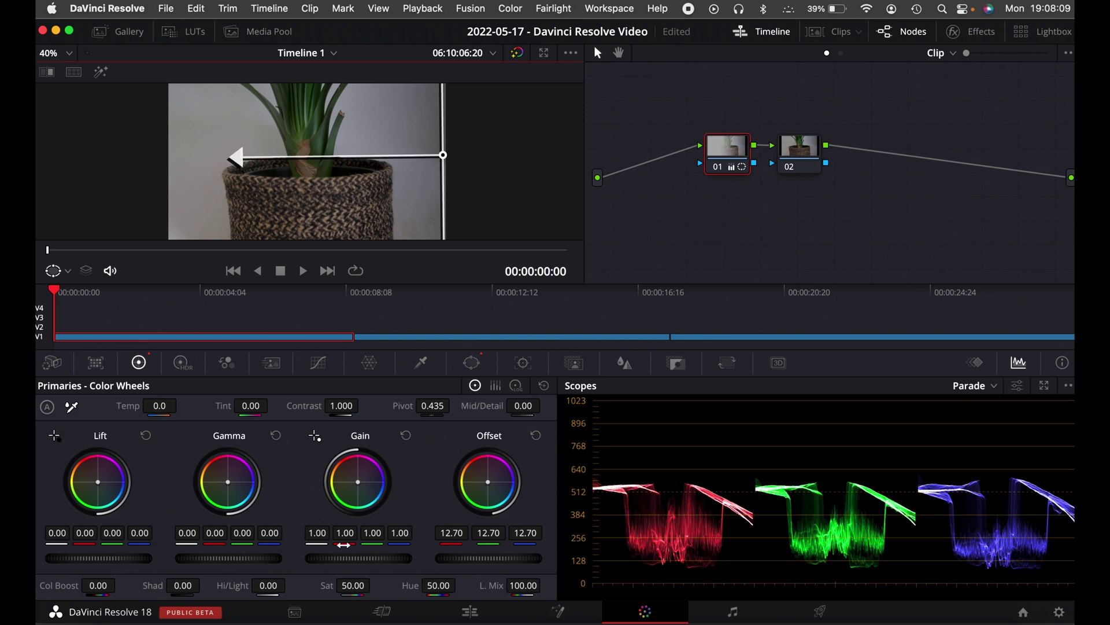
left_click_drag(379, 564, 410, 562)
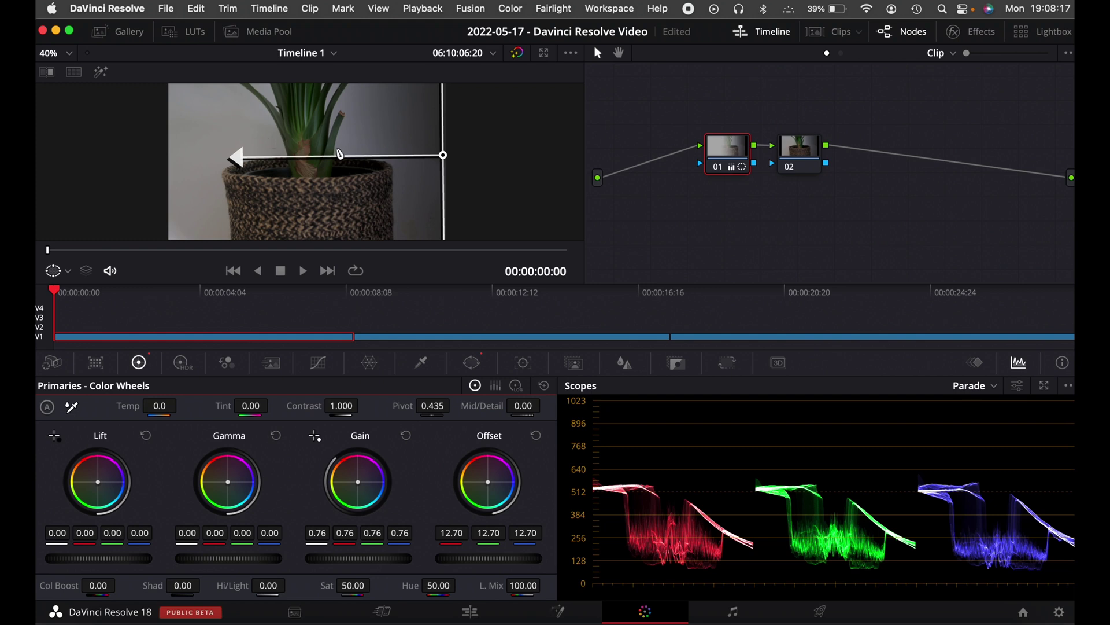
Toggle node 01 off and on to compare, then step through Tracker, Magic Mask, Blur, Key and Sizing palettes.
left_click(718, 167)
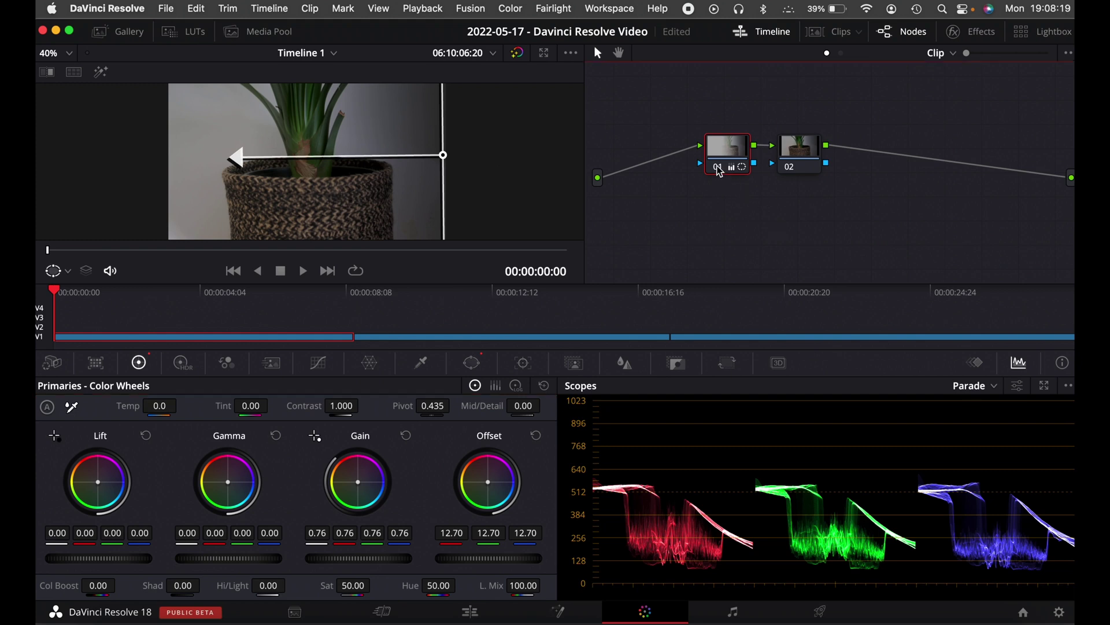
left_click(718, 168)
left_click(523, 364)
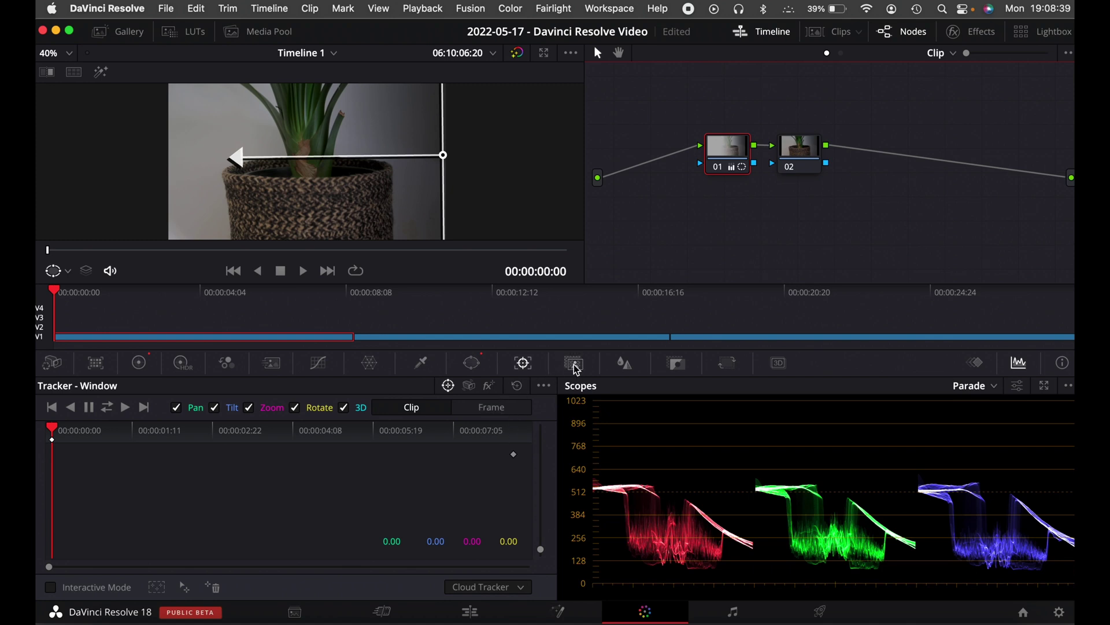
left_click(575, 363)
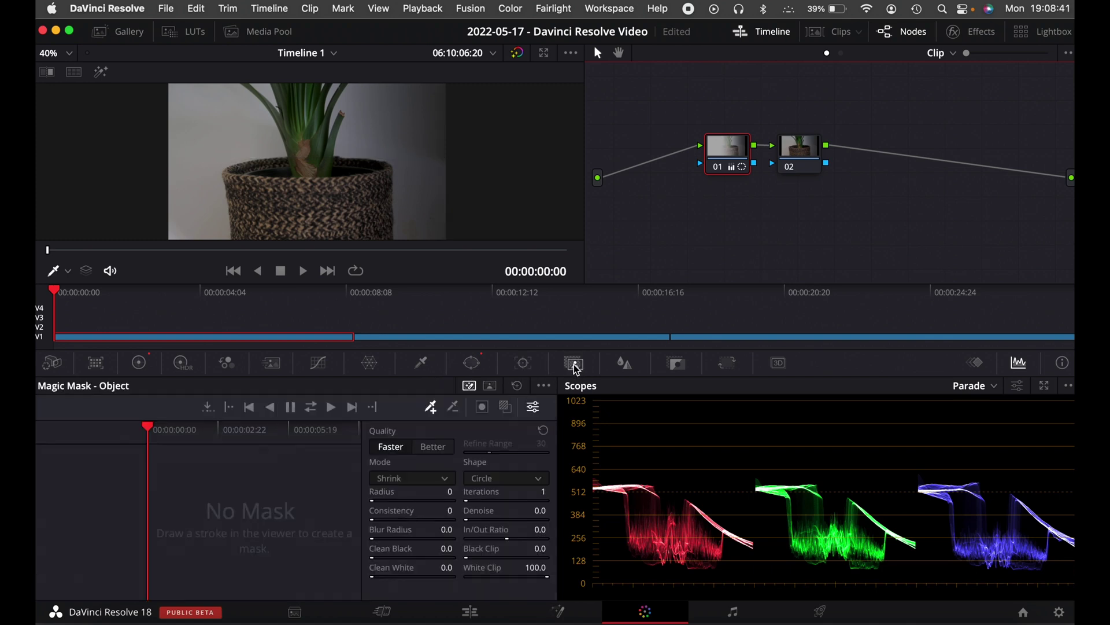
left_click(624, 364)
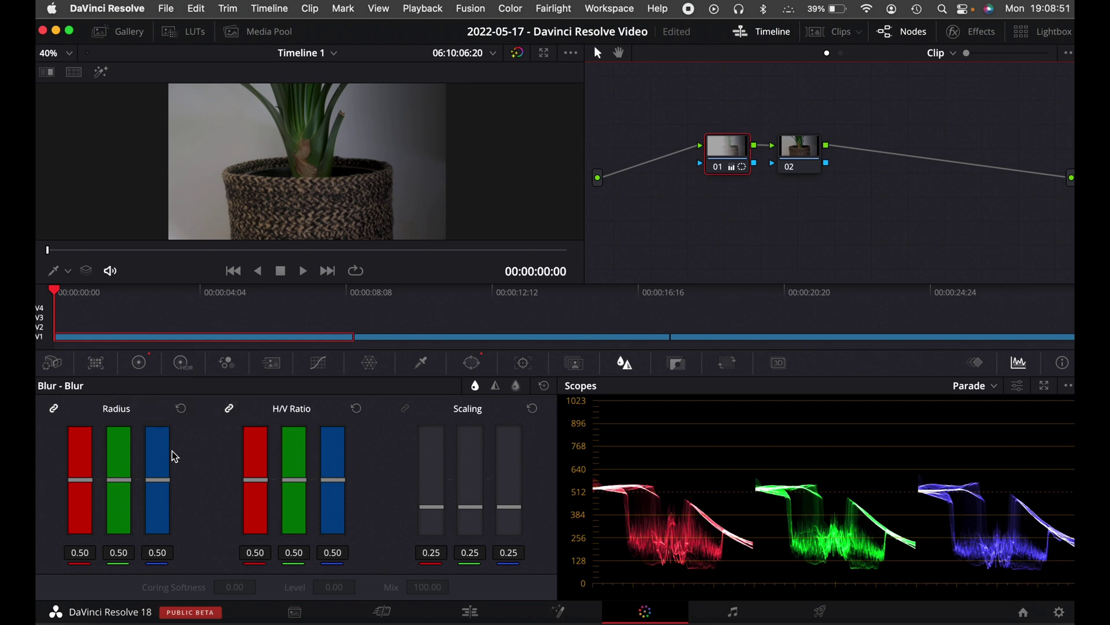
left_click(678, 365)
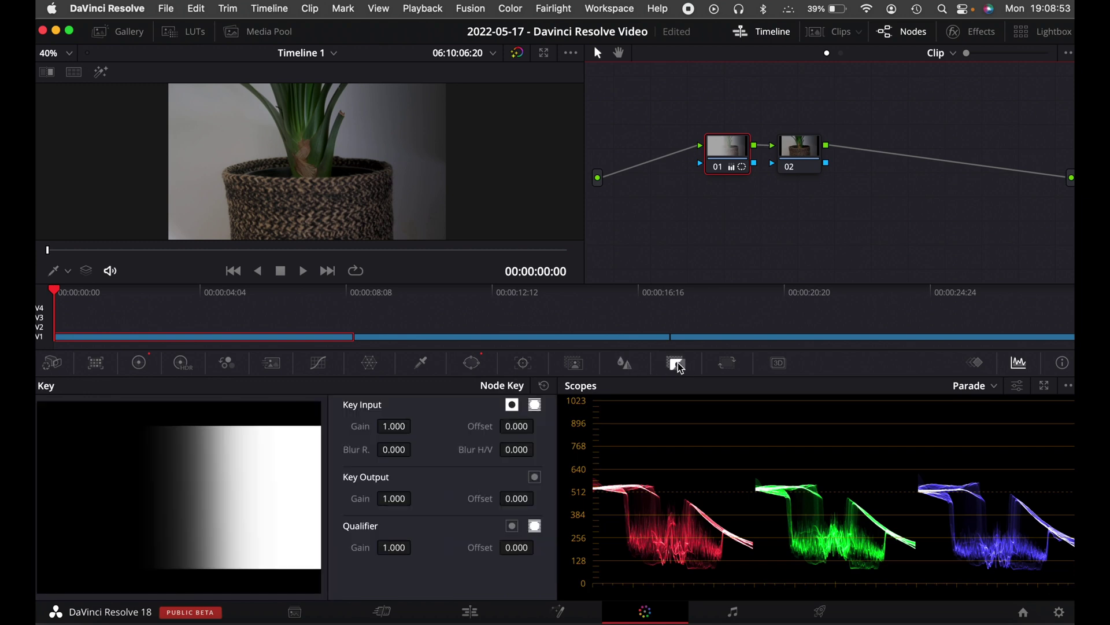
left_click(728, 364)
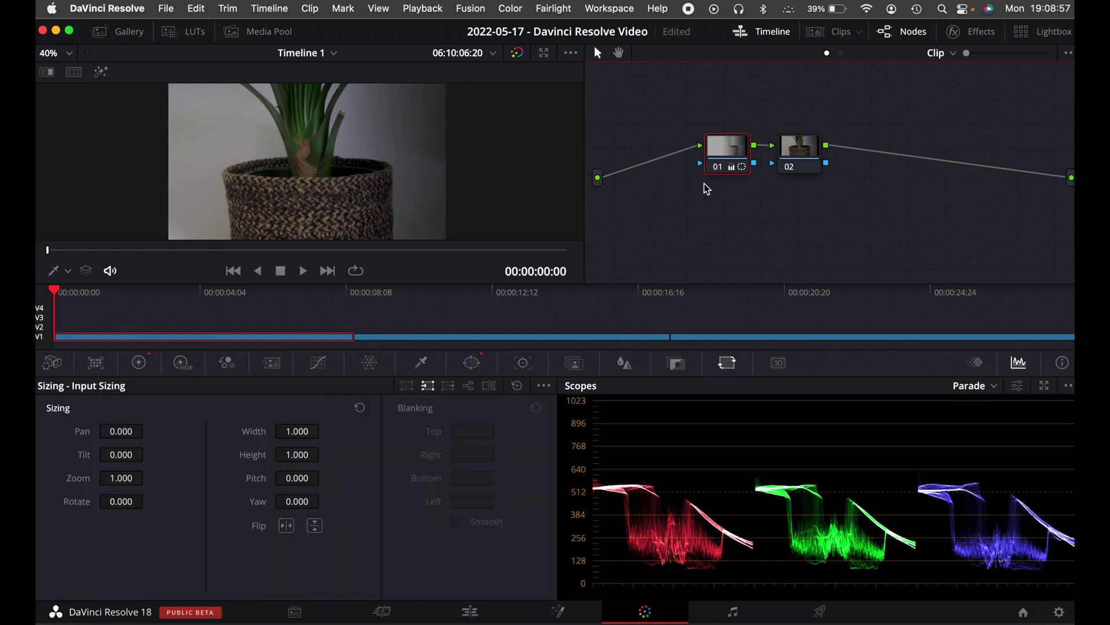
On the Edit page, swap the Media Pool for the Effects Video Transitions list, playhead at 00:00:04:15.
left_click(474, 613)
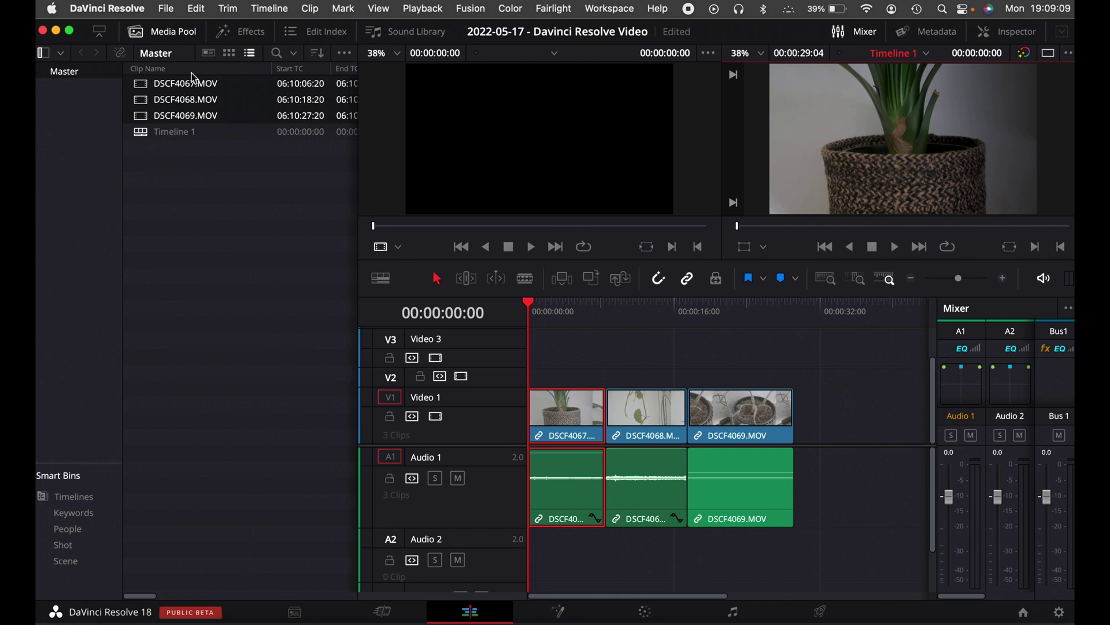
left_click(183, 33)
left_click(250, 37)
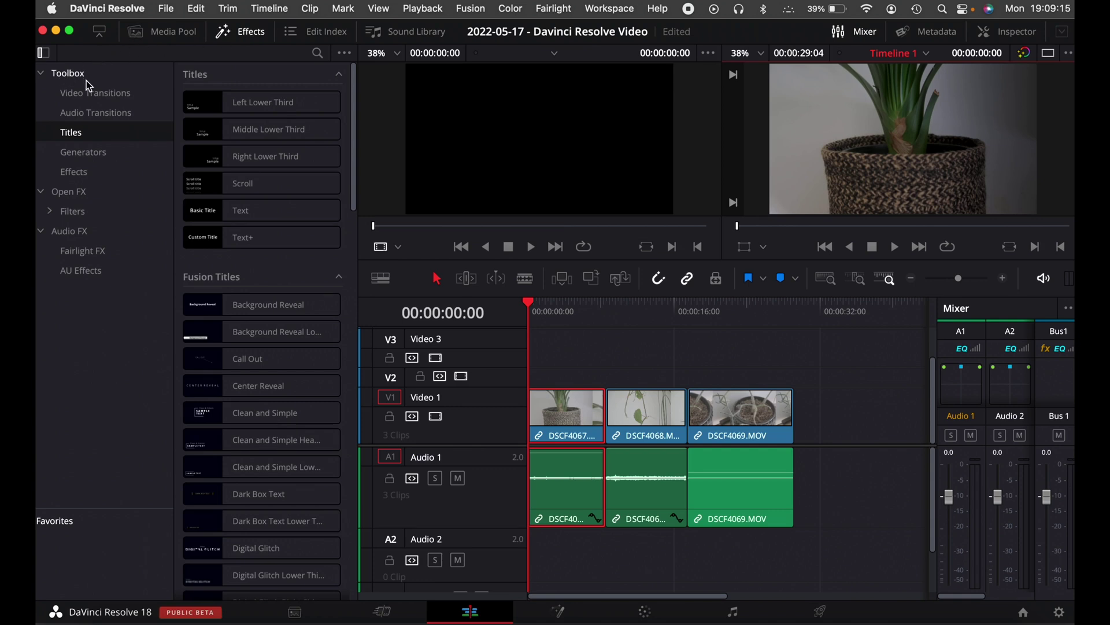
left_click(93, 94)
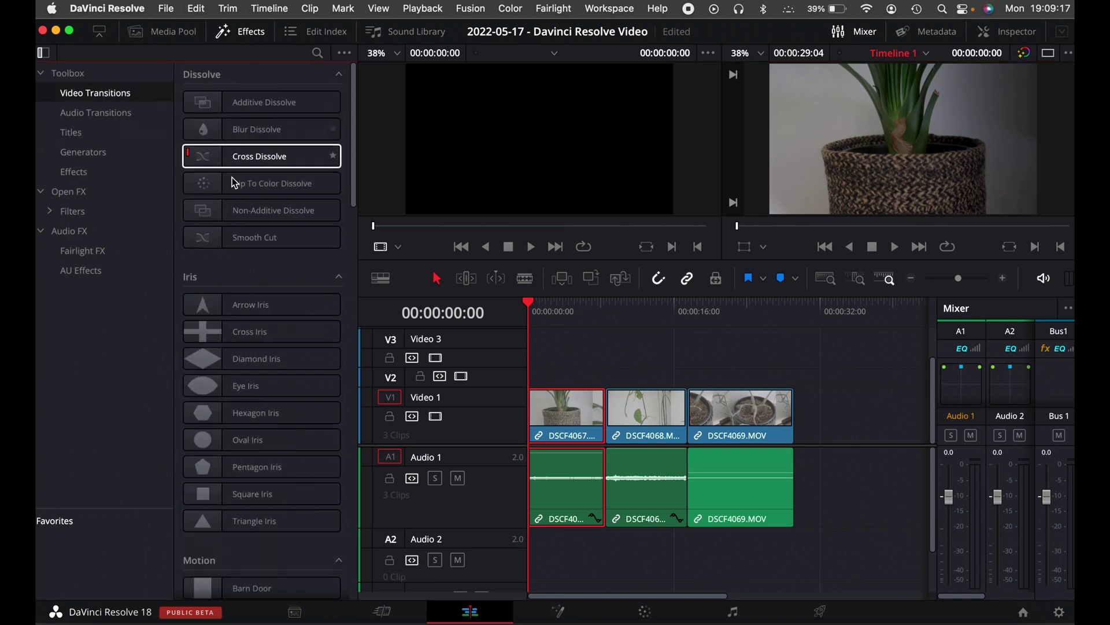
left_click(572, 312)
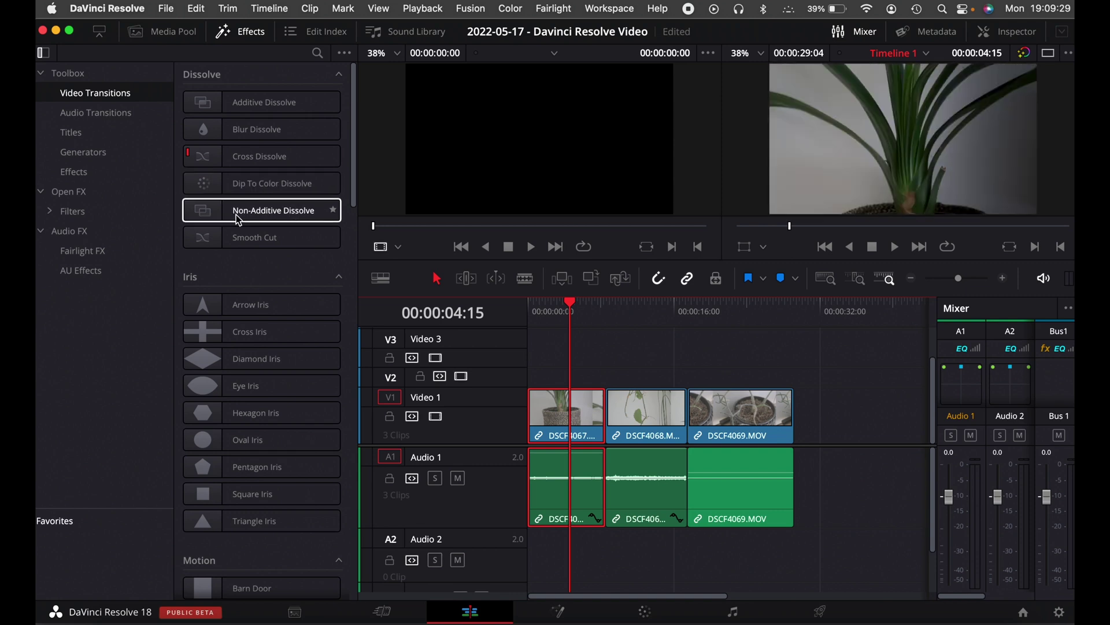
Scroll through the video transitions past Dissolve, Iris, Wipe and Fusion Transitions.
scroll(219, 235, "down", 1)
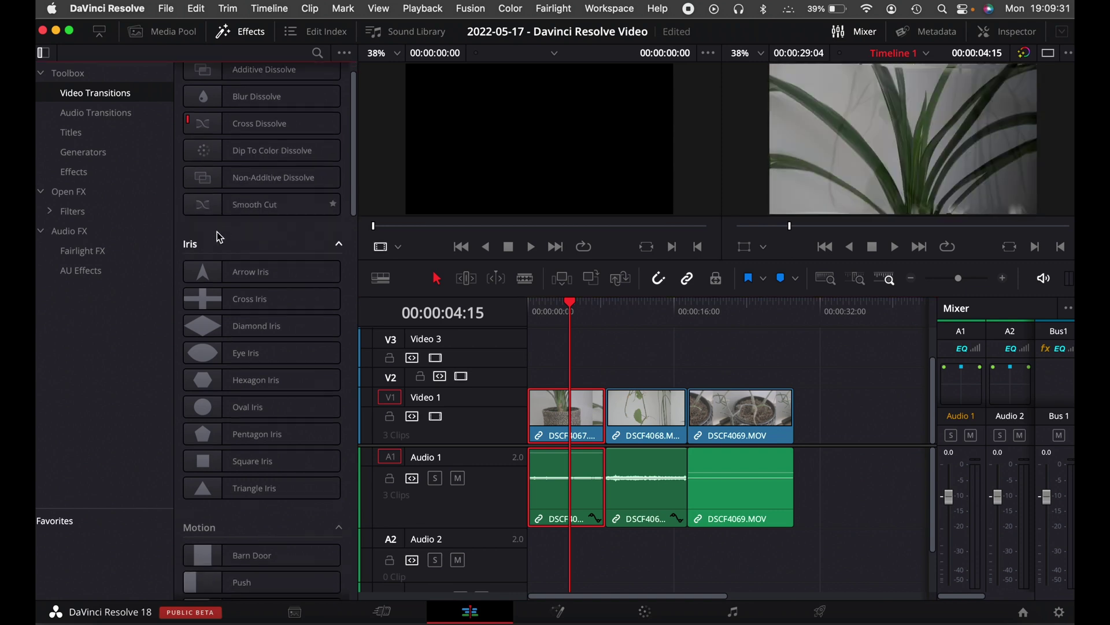
scroll(219, 237, "down", 1)
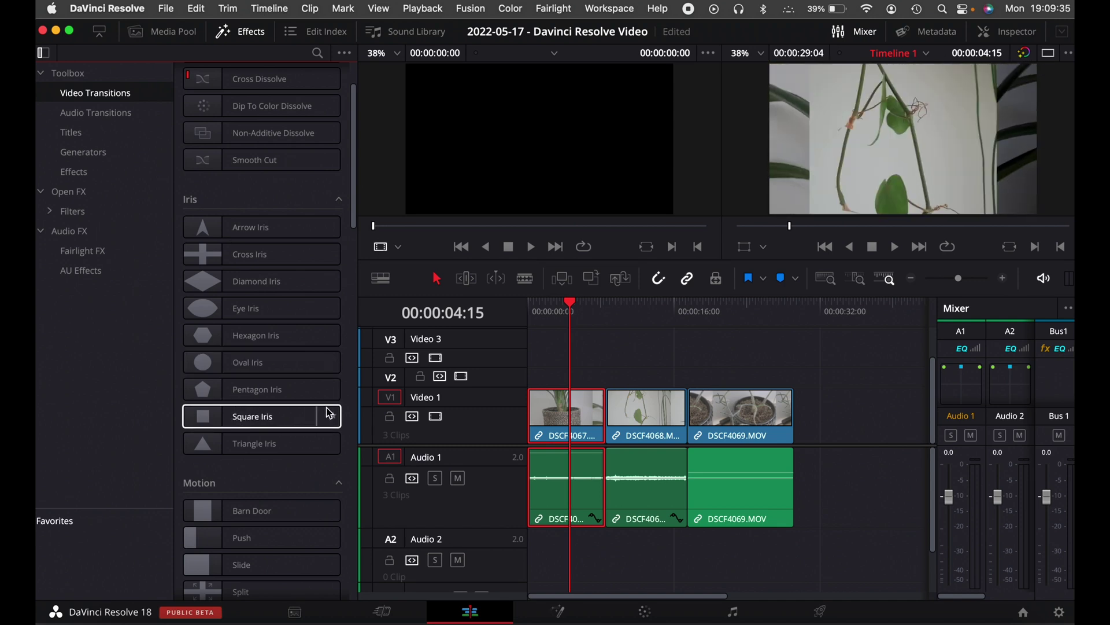
scroll(330, 413, "down", 2)
scroll(329, 413, "down", 3)
scroll(330, 412, "down", 3)
scroll(331, 412, "down", 2)
scroll(330, 412, "down", 2)
scroll(330, 412, "down", 1)
scroll(330, 412, "down", 3)
scroll(330, 412, "down", 2)
scroll(331, 412, "down", 5)
scroll(331, 412, "down", 1)
scroll(331, 412, "down", 5)
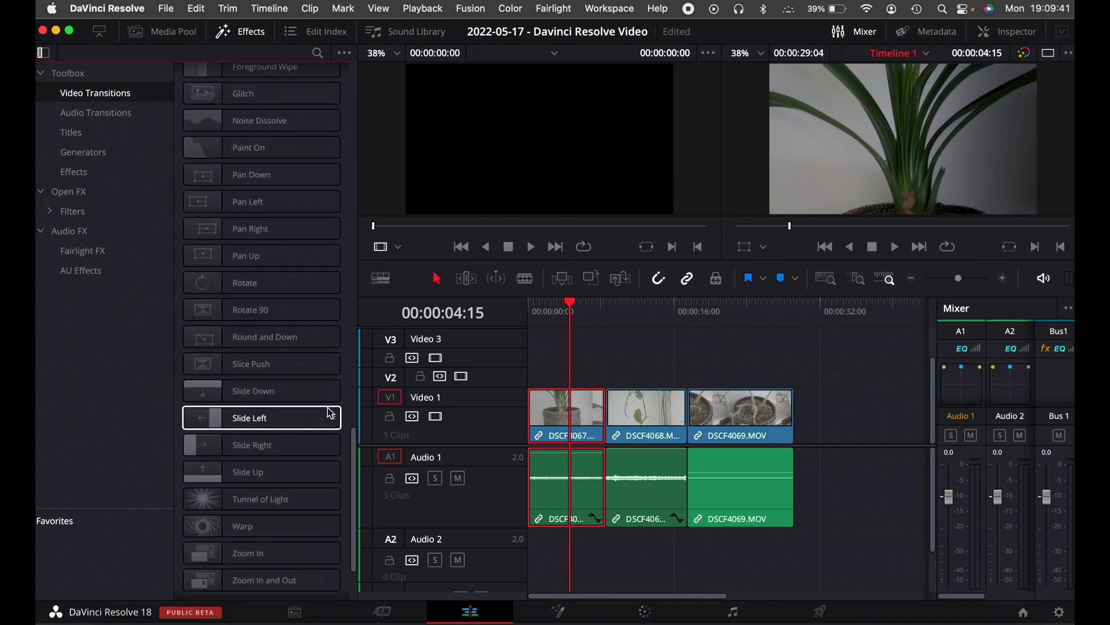
scroll(330, 412, "down", 2)
Place the Text title from Titles on Video 2 above the middle clip, with the Inspector shown.
left_click(117, 118)
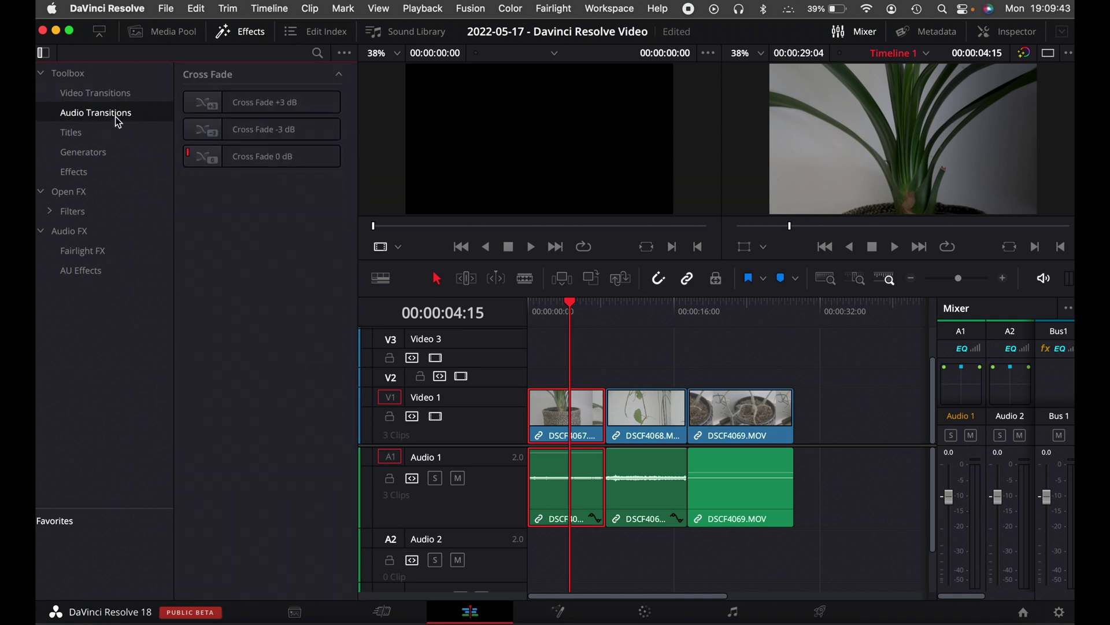
left_click(70, 133)
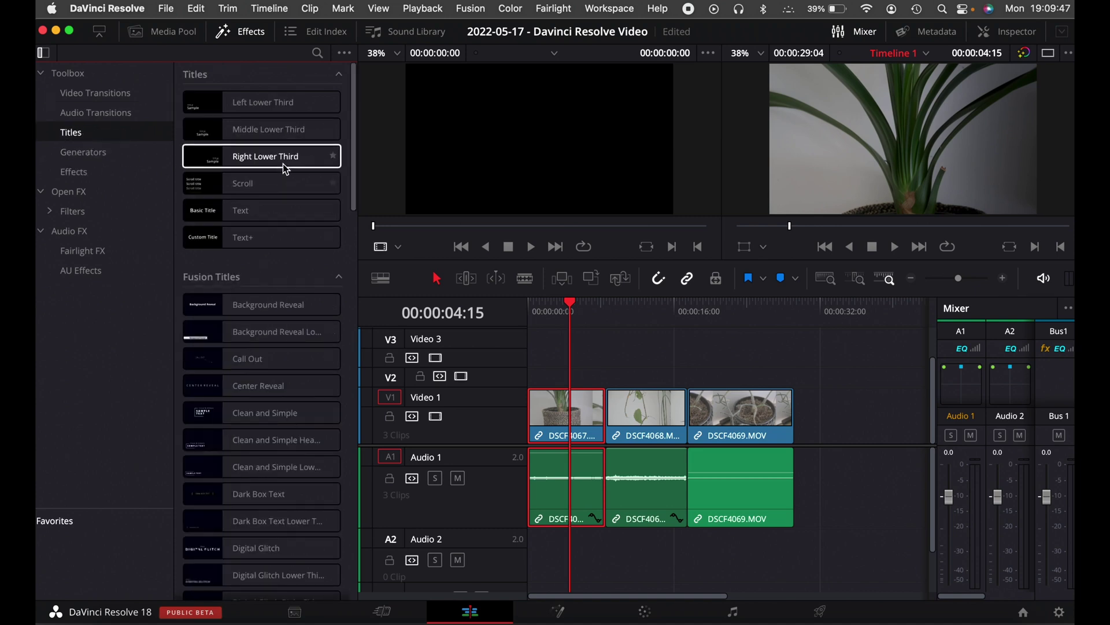
mouse_move(279, 223)
left_mouse_down()
mouse_move(640, 403)
mouse_move(671, 376)
left_mouse_up()
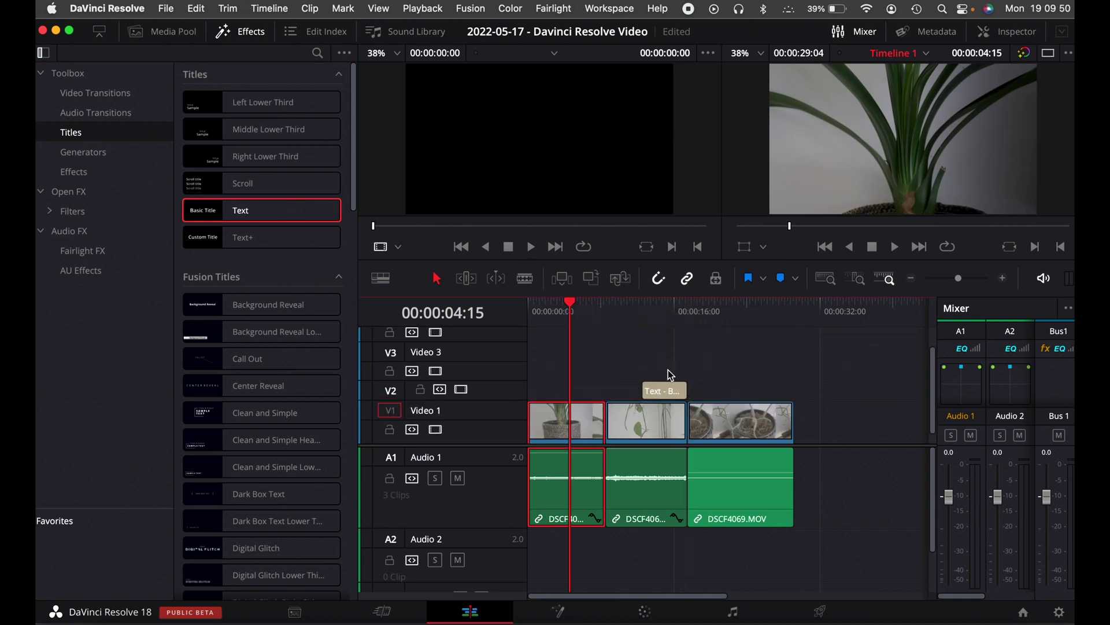
left_click(665, 317)
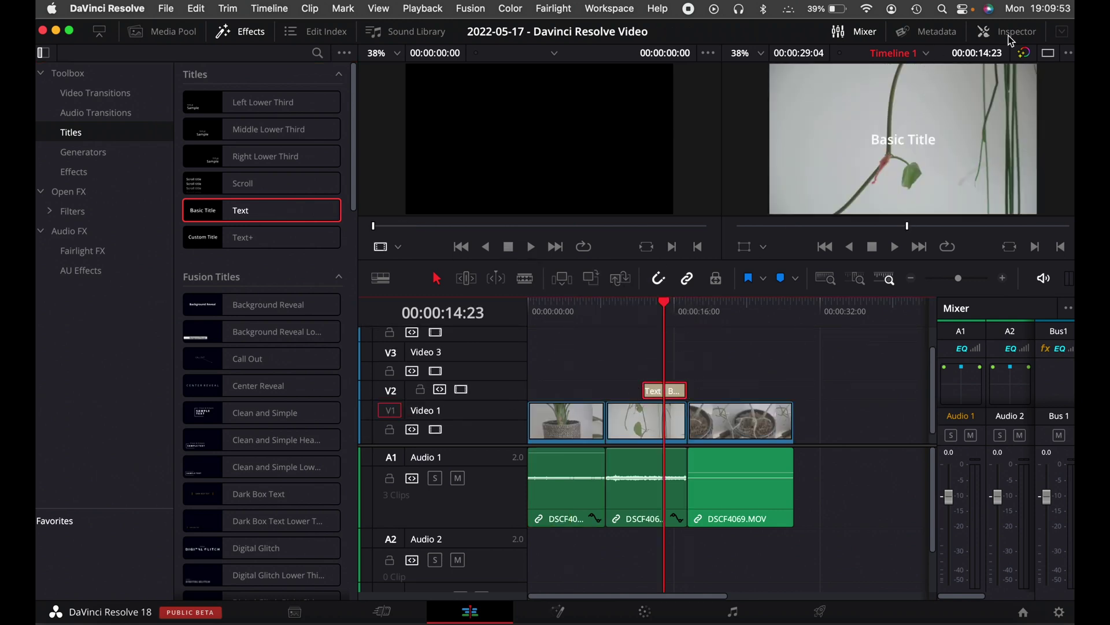
left_click(1010, 36)
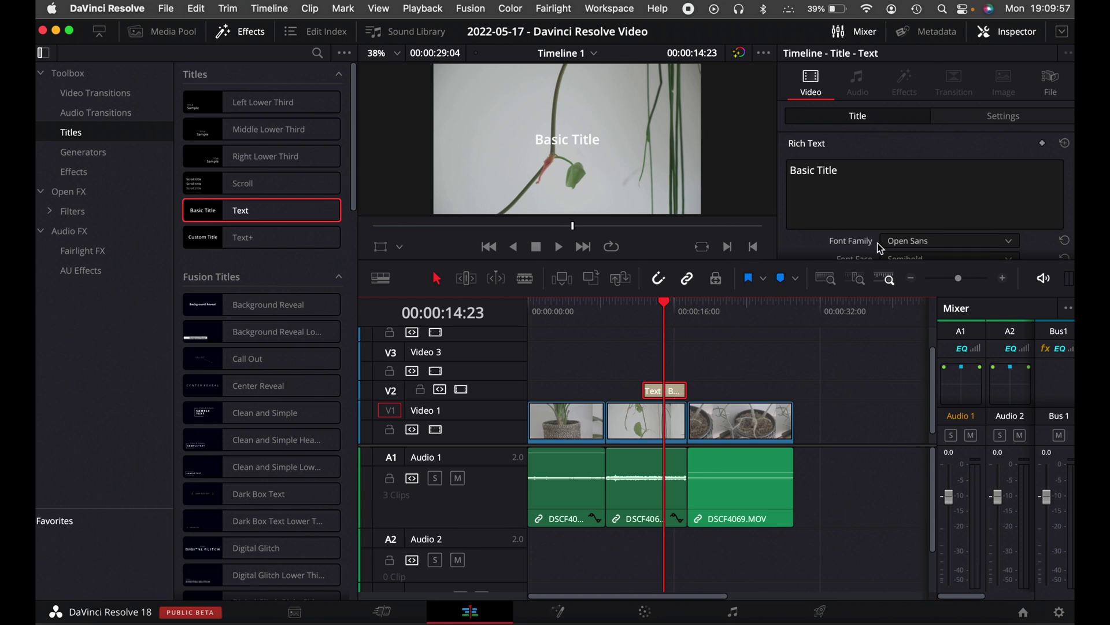
Replace the title's 'Basic Title' text with hello and park the playhead at 00:00:10:15.
left_click(639, 425)
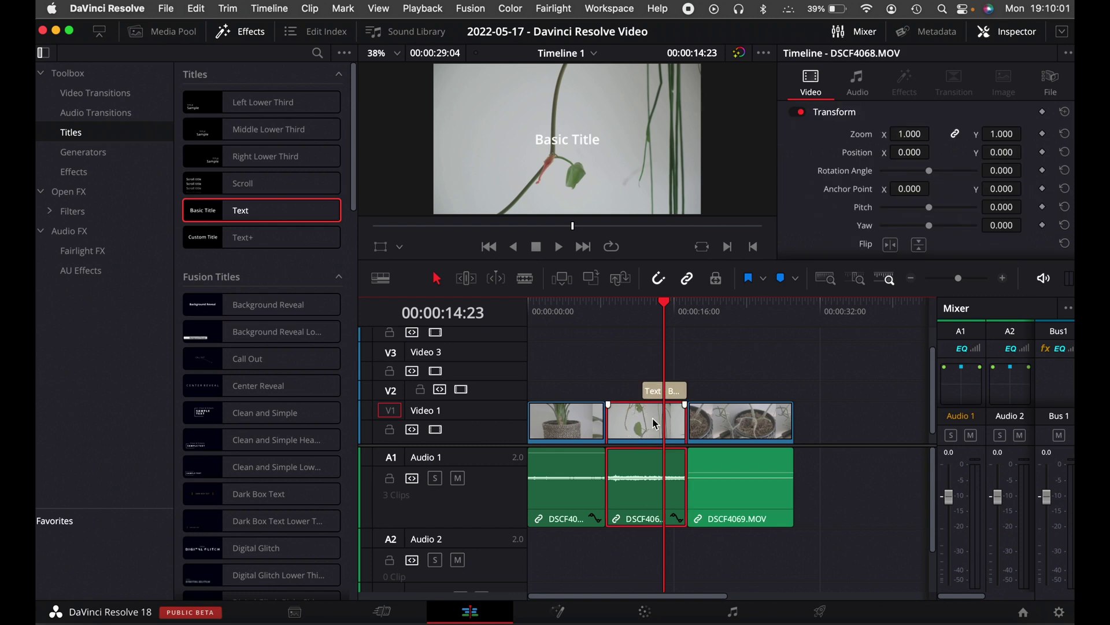
left_click(663, 393)
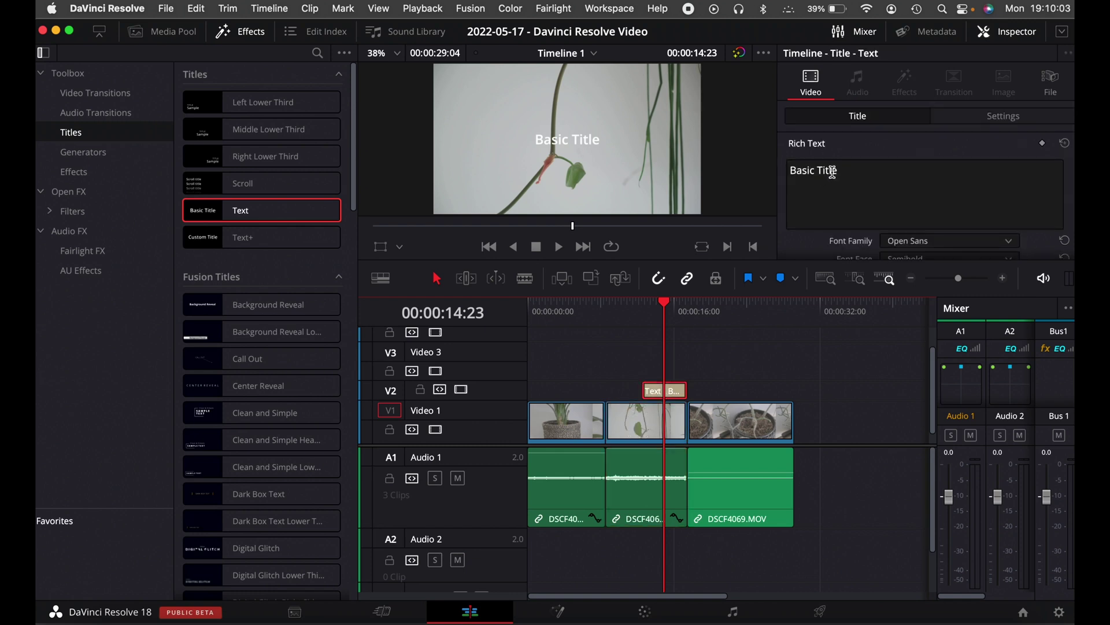
left_click_drag(860, 168, 781, 167)
type("hello")
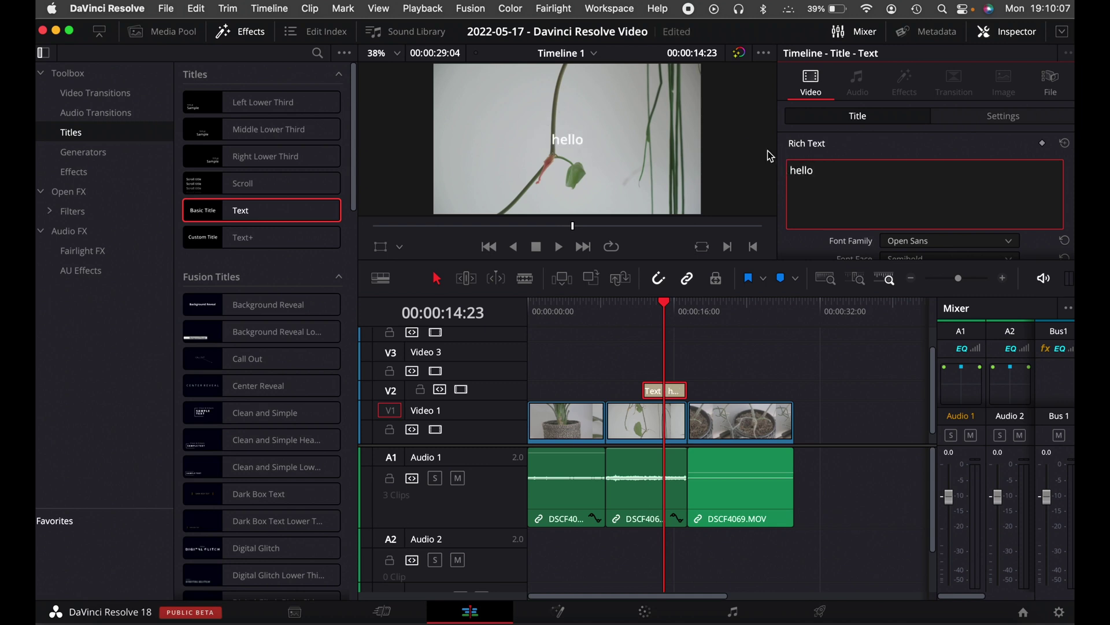
scroll(976, 139, "down", 10)
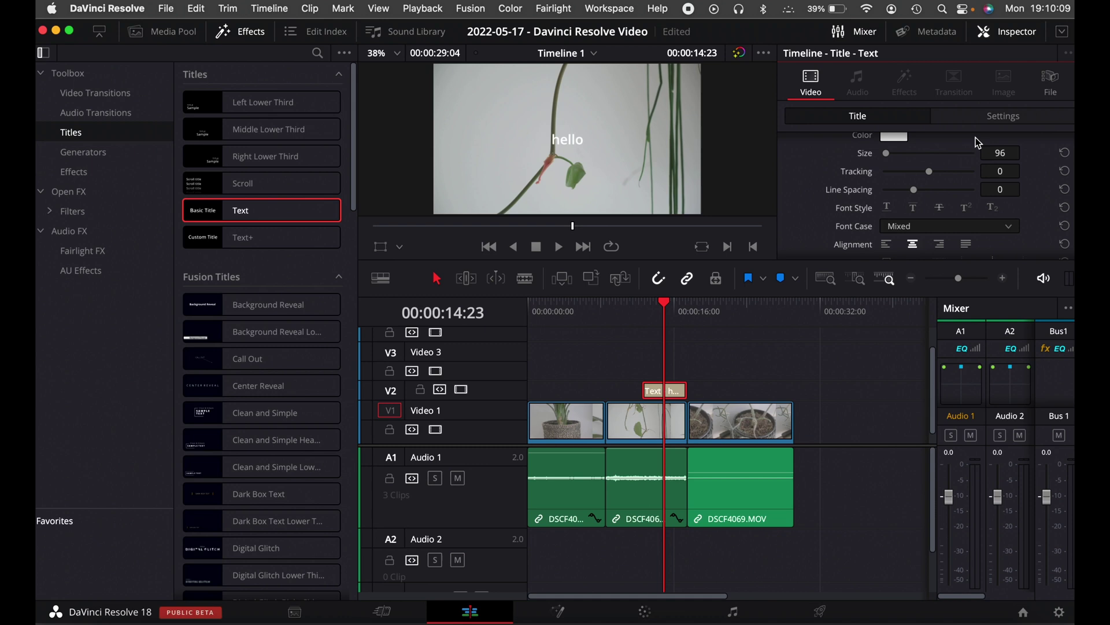
scroll(976, 137, "down", 5)
scroll(976, 137, "down", 5)
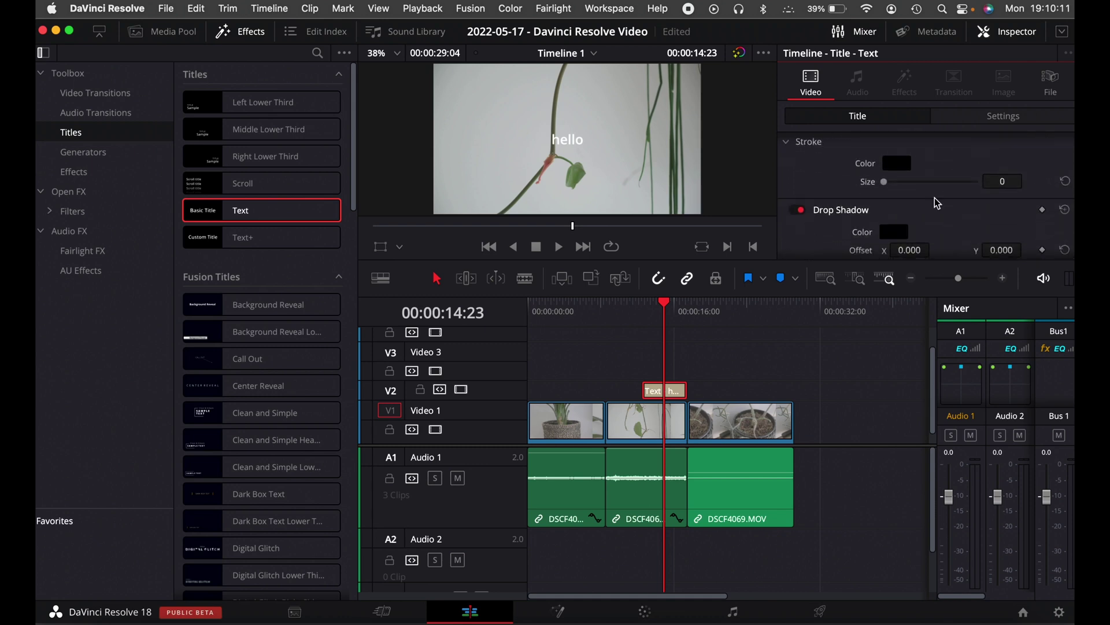
left_click(625, 307)
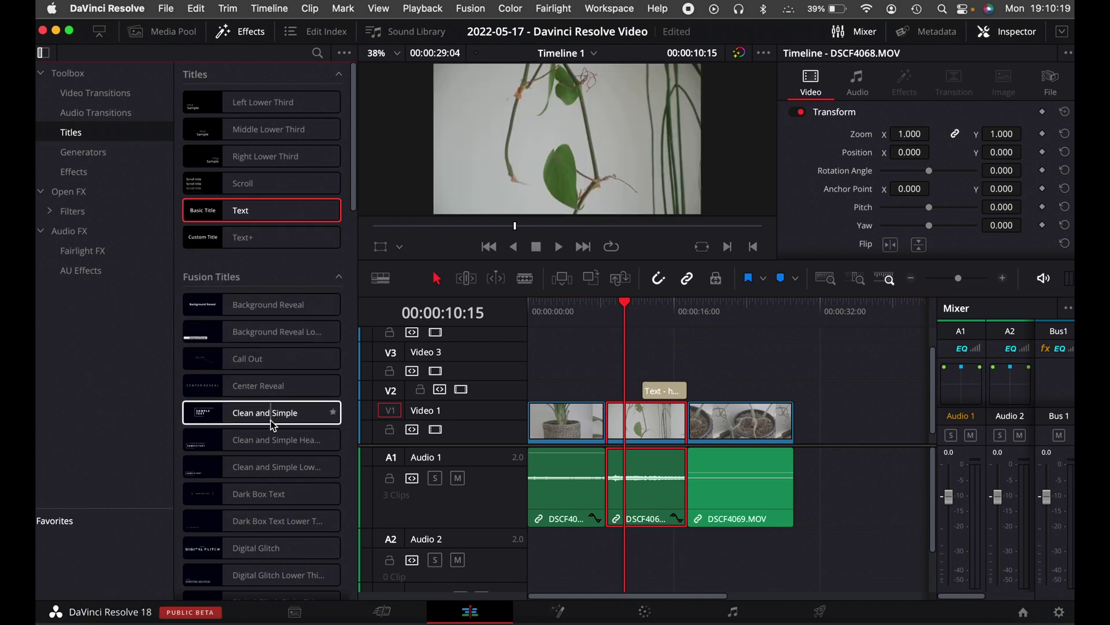
Drag a Solid Color generator onto Video 1 right after DSCF4069.MOV.
scroll(271, 475, "down", 3)
scroll(273, 476, "down", 5)
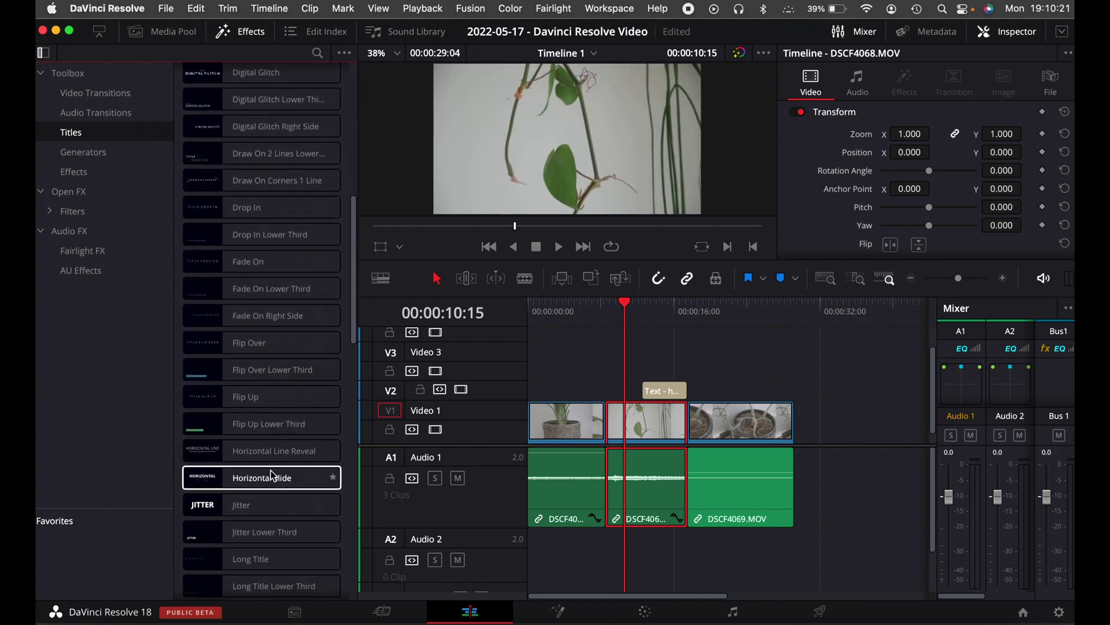
scroll(281, 440, "down", 4)
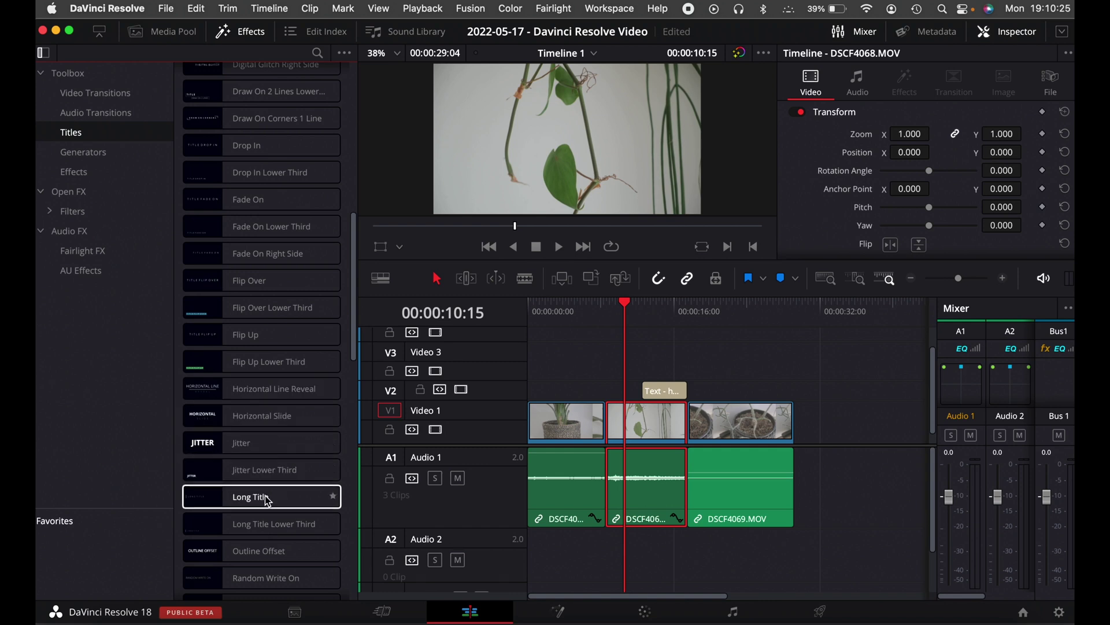
scroll(291, 501, "down", 6)
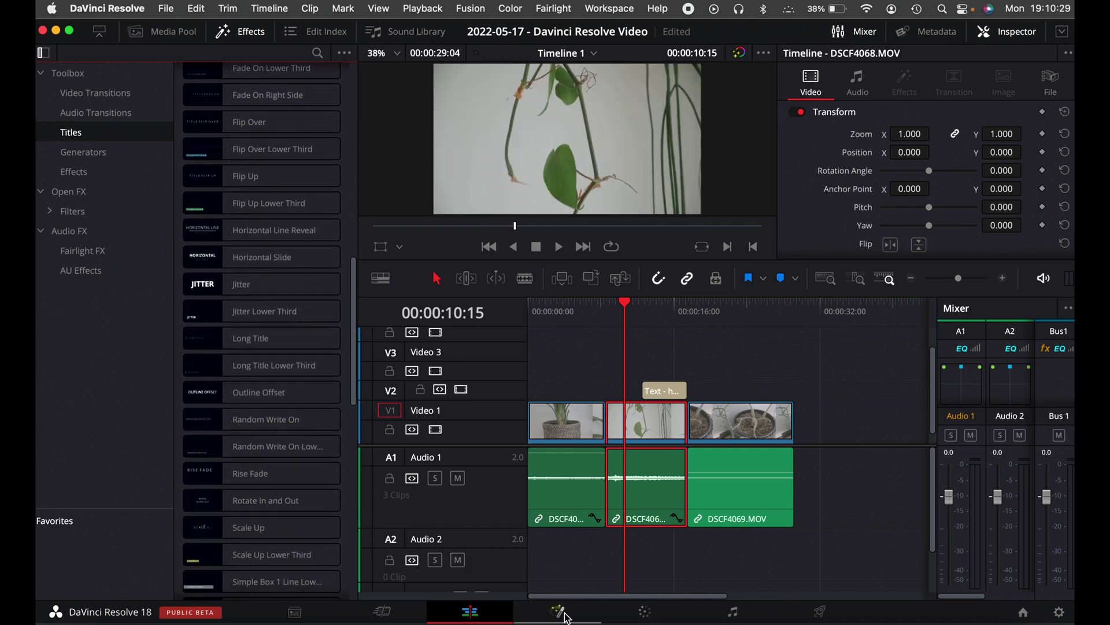
scroll(303, 308, "down", 4)
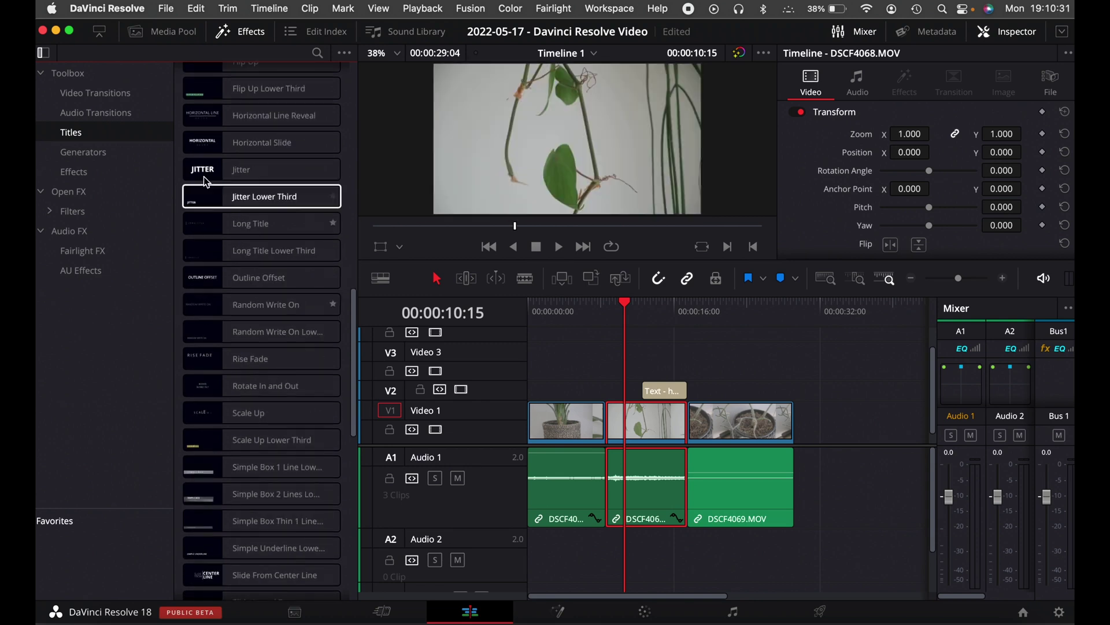
left_click(83, 152)
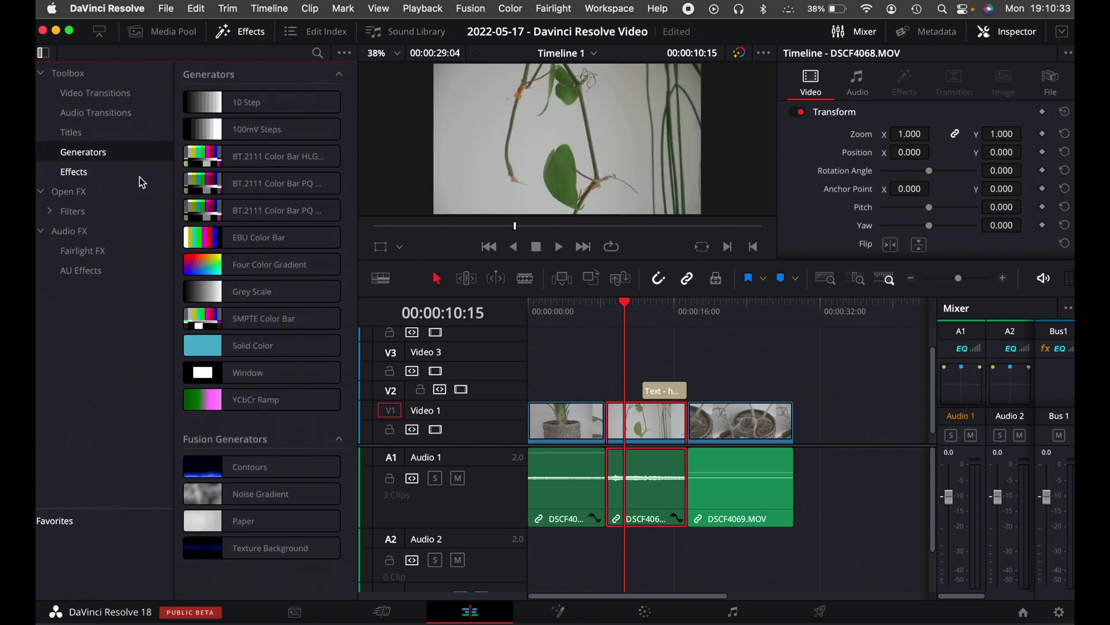
left_click(796, 313)
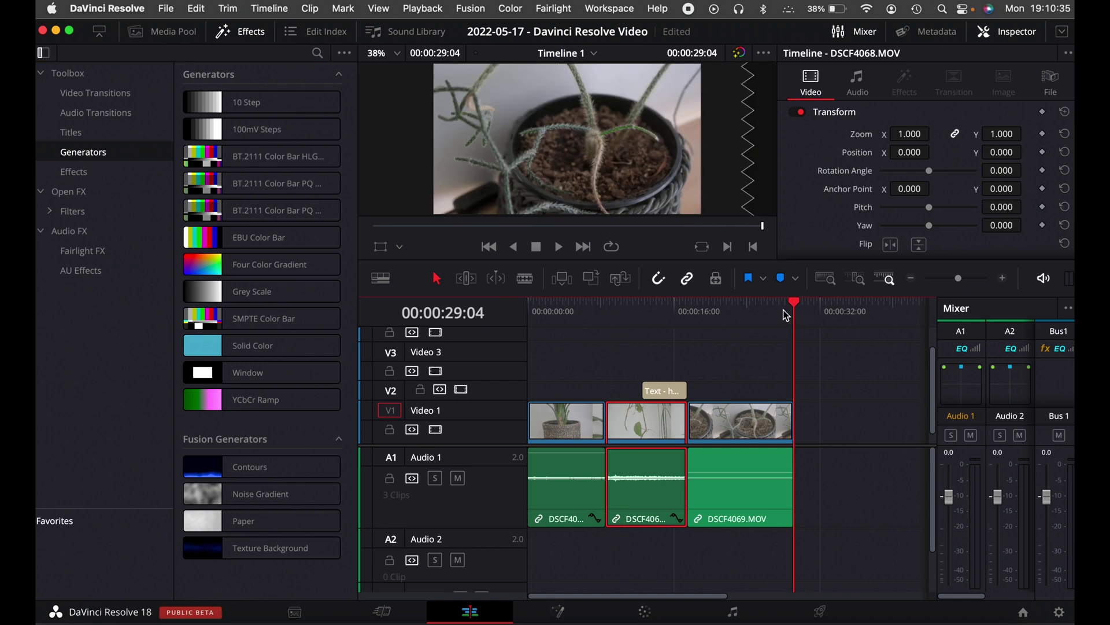
mouse_move(255, 346)
left_mouse_down()
mouse_move(811, 425)
mouse_move(798, 425)
left_mouse_up()
Scrub and play back from DSCF4069.MOV into the Solid Color clip to check it.
left_click(815, 309)
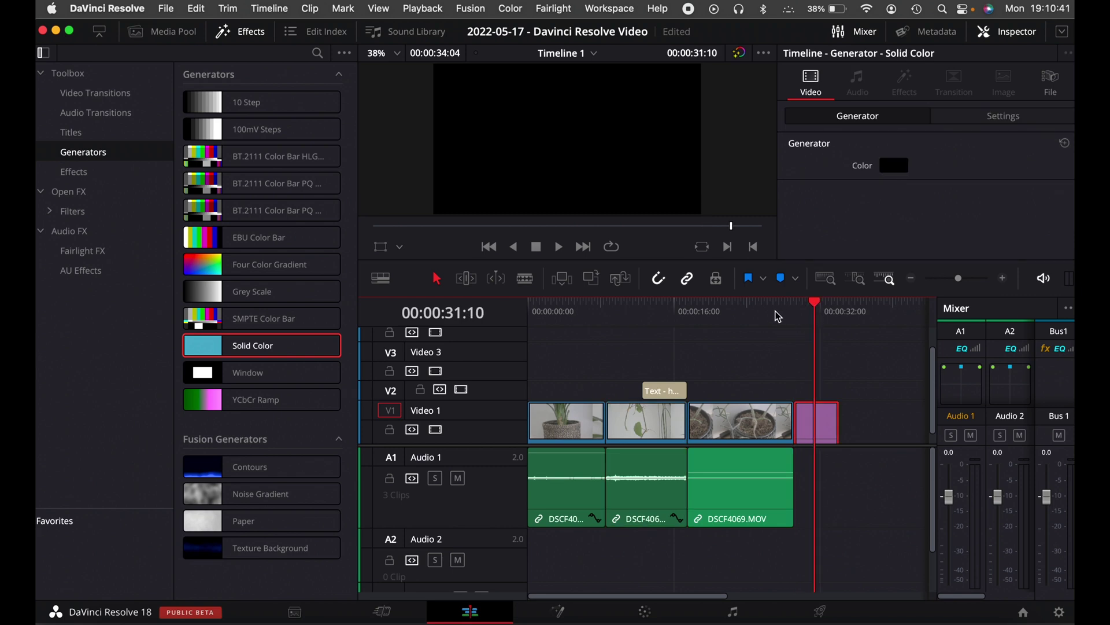
left_click(773, 310)
left_click(811, 305)
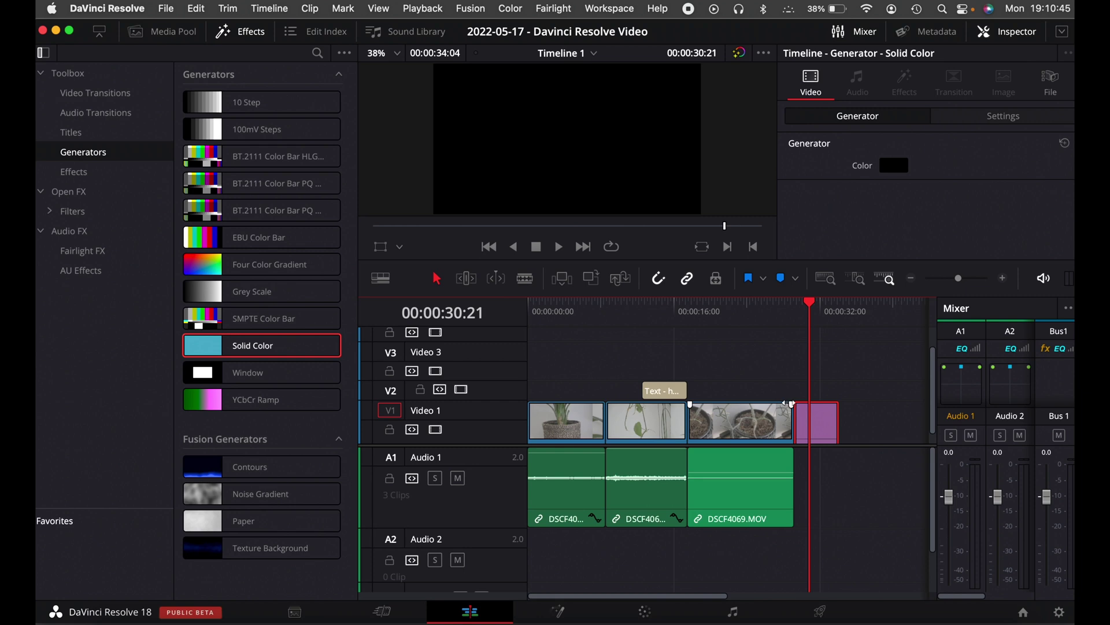
left_click(764, 312)
key("space")
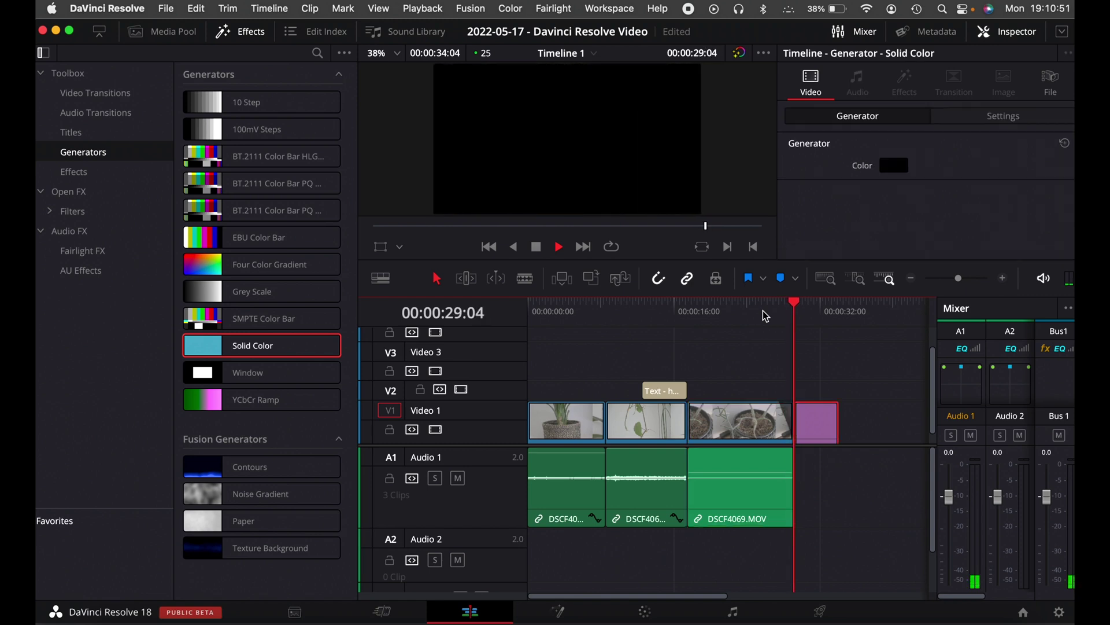
left_click(765, 313)
key("space")
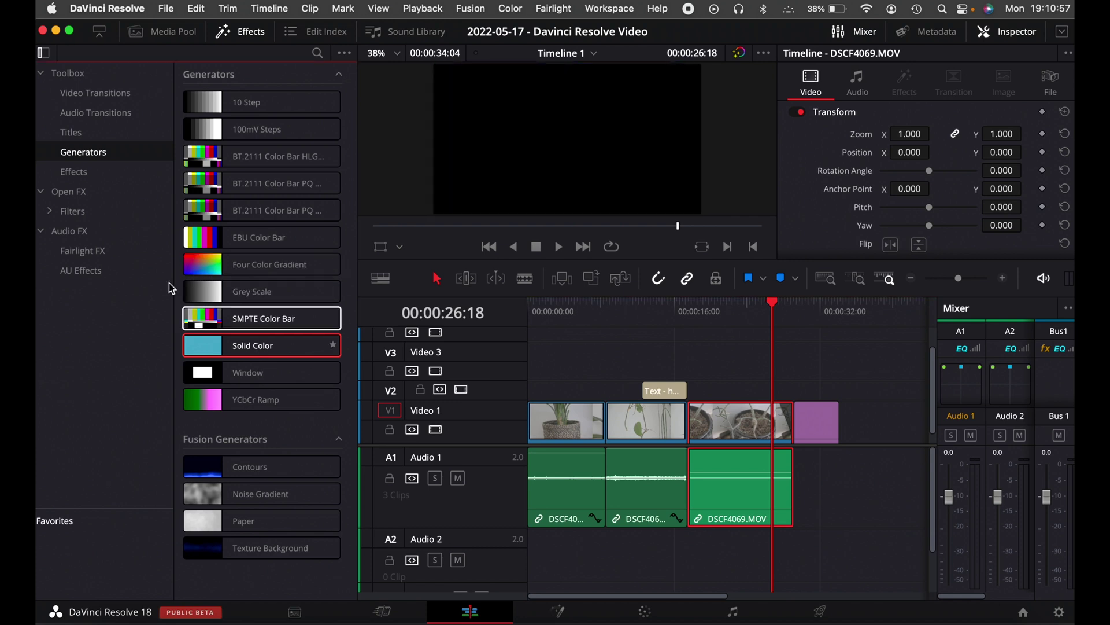
Apply the CCTV effect to DSCF4069.MOV and preview it at 00:00:22:07.
left_click(86, 177)
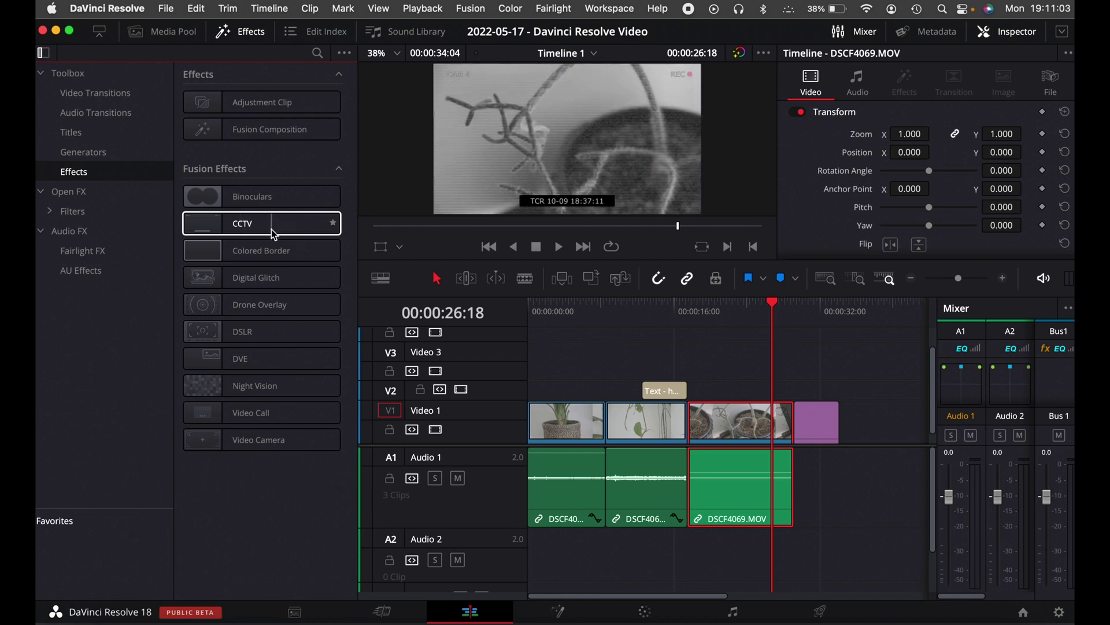
left_click_drag(272, 225, 772, 421)
left_click(732, 305)
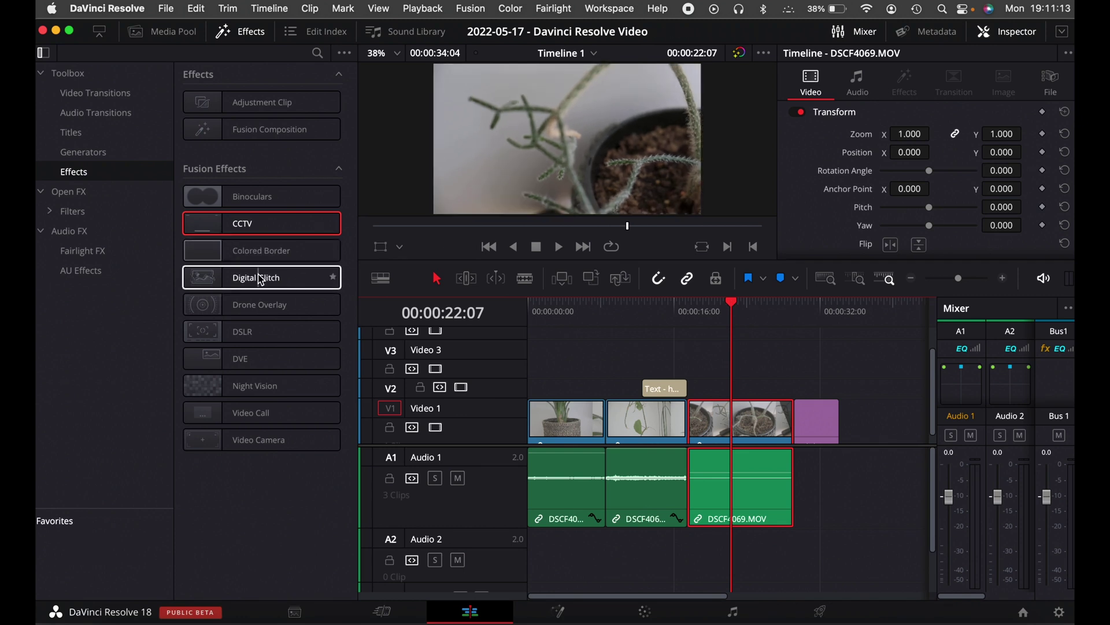
Add Colored Border to DSCF4069.MOV and try the red swatch for its border color.
mouse_move(264, 261)
left_mouse_down()
mouse_move(356, 266)
mouse_move(751, 434)
left_mouse_up()
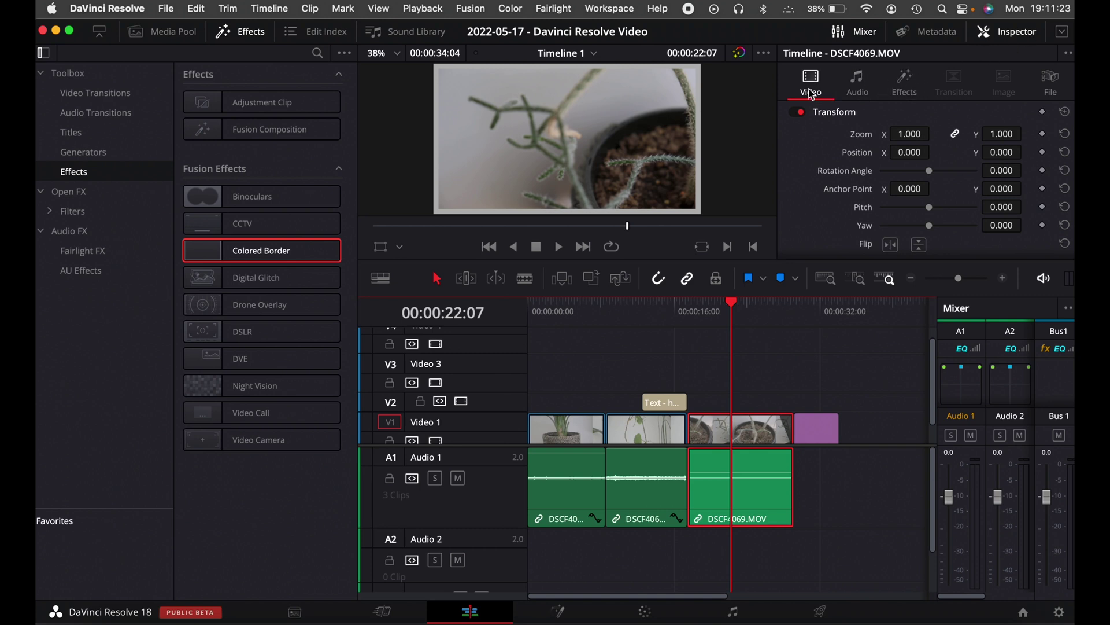
left_click(913, 81)
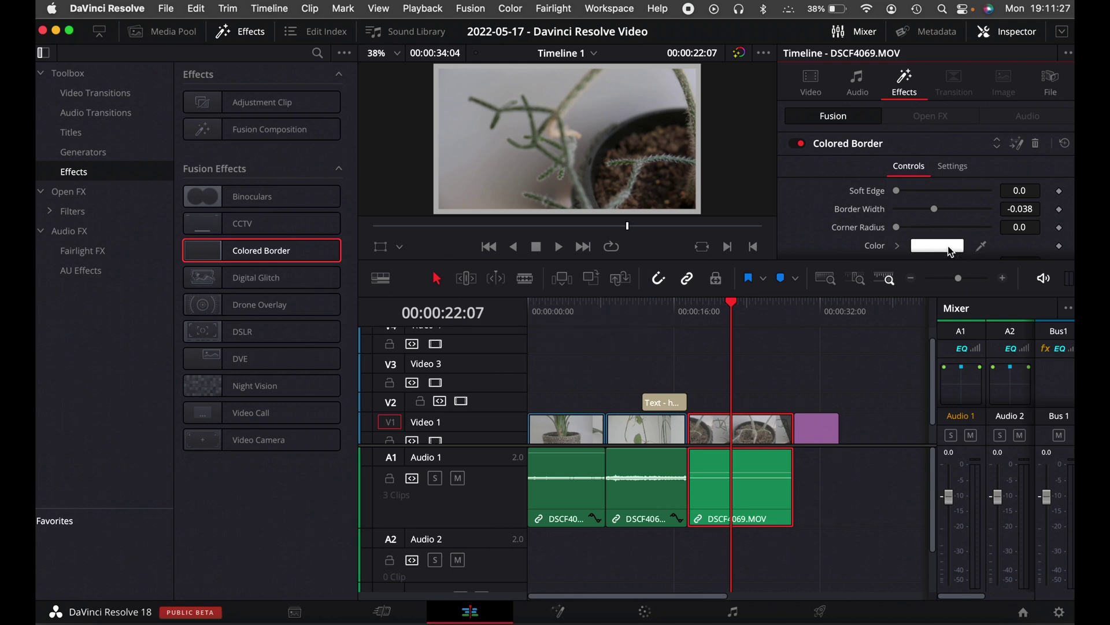
left_click(949, 249)
left_click(60, 491)
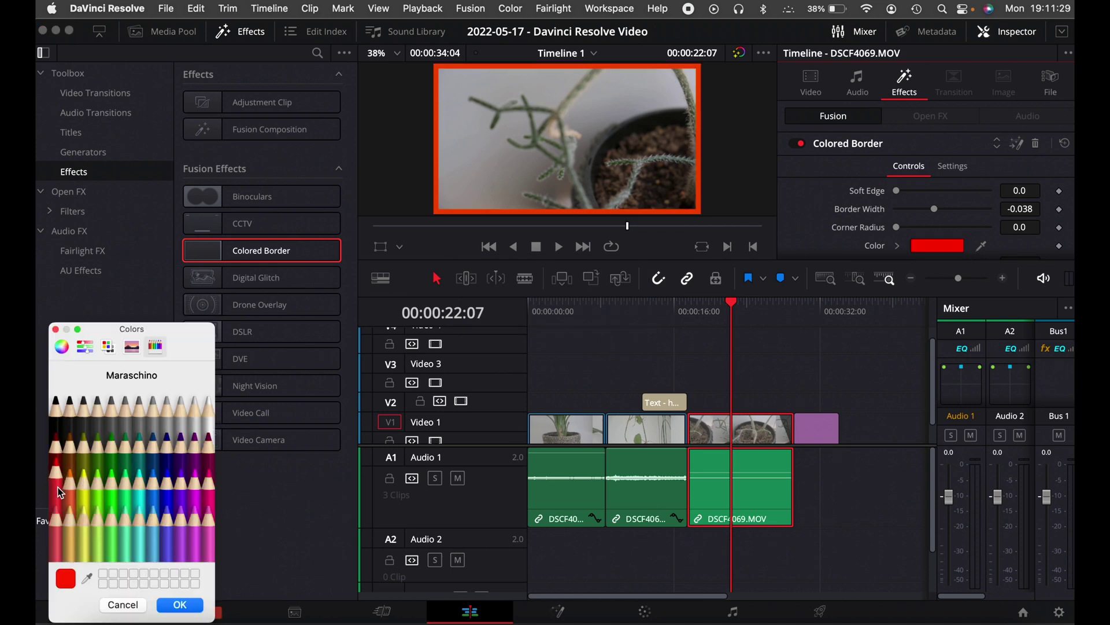
left_click(56, 330)
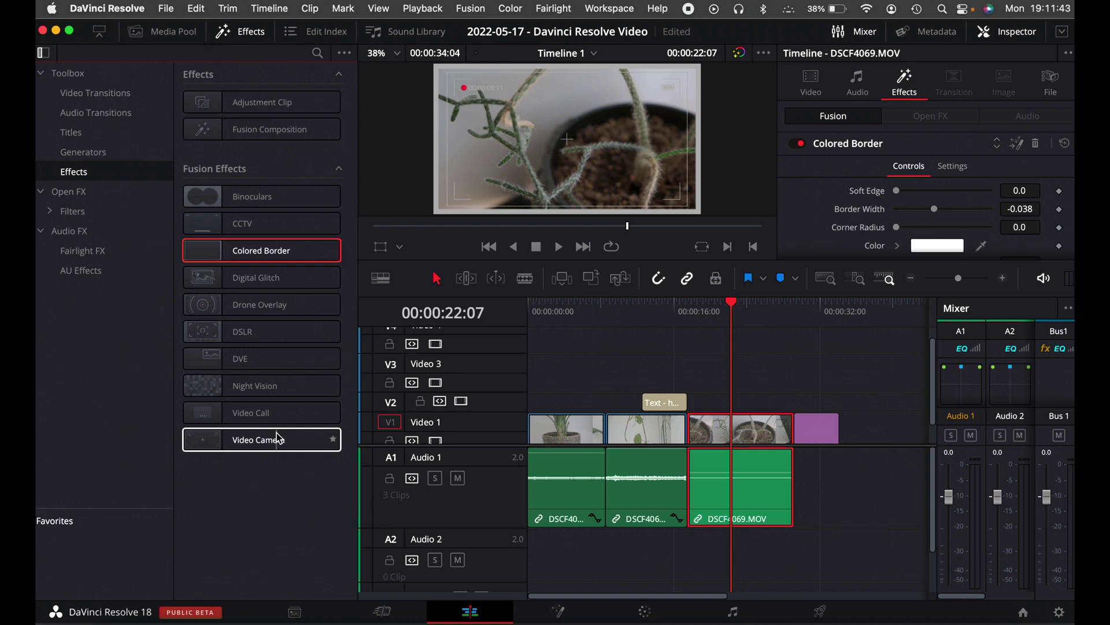
Browse Open FX, Fairlight FX and AU effects, deselect the clip, and hide the effects library.
left_click(72, 212)
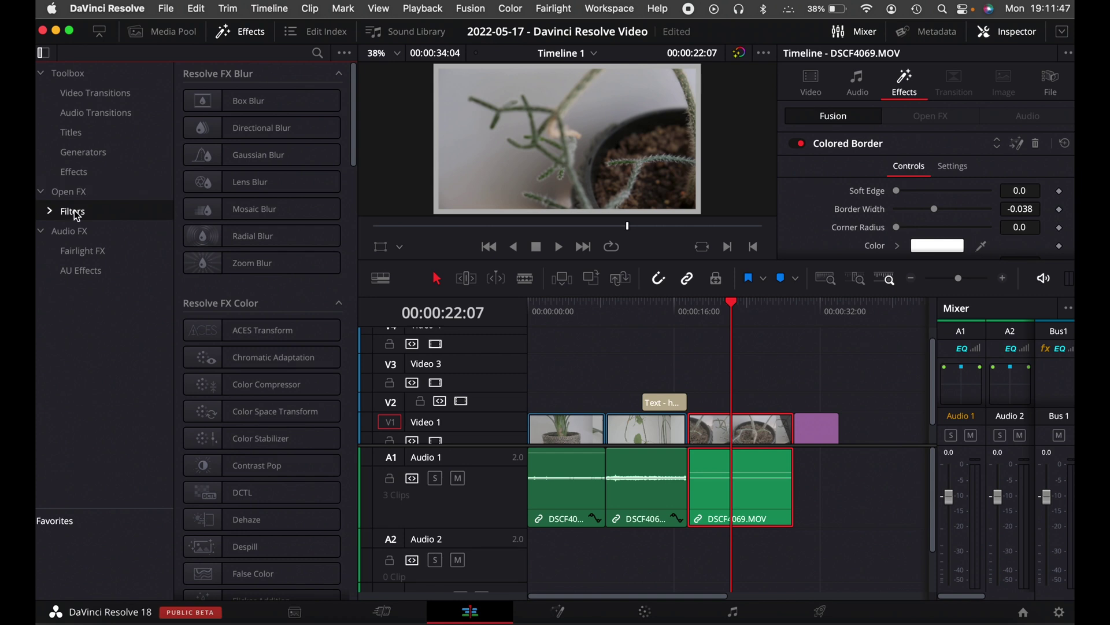
left_click(110, 251)
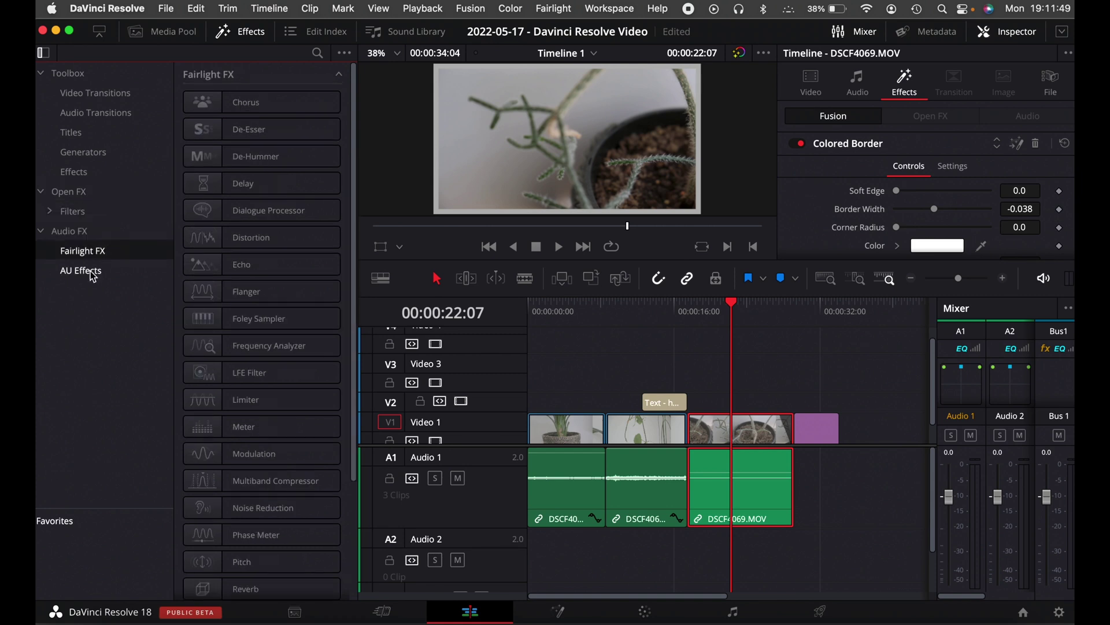
left_click(91, 273)
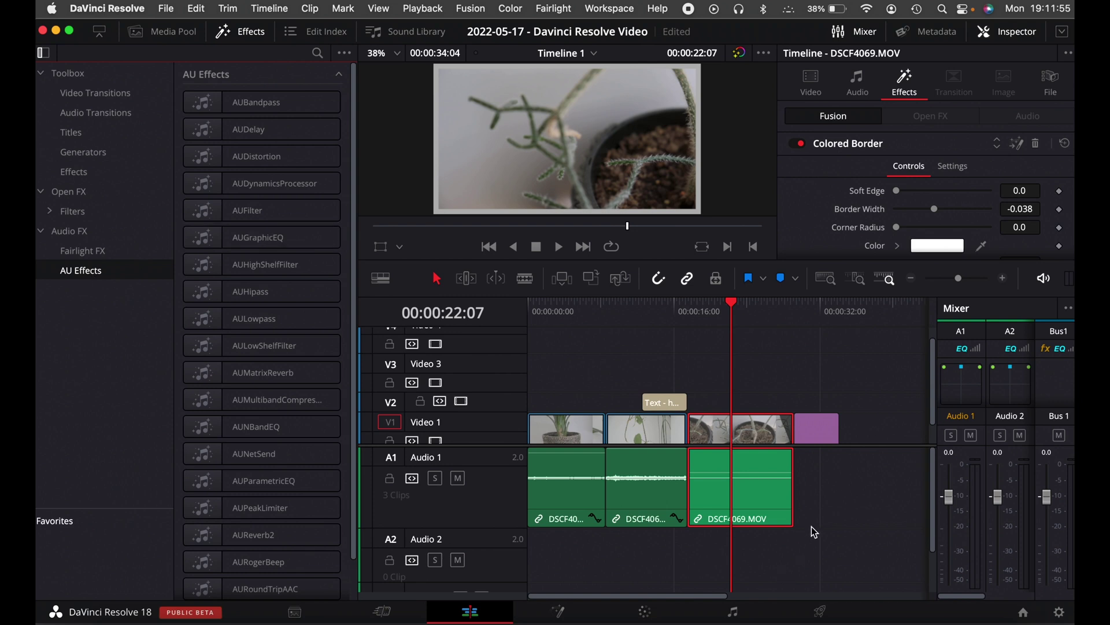
left_click(770, 570)
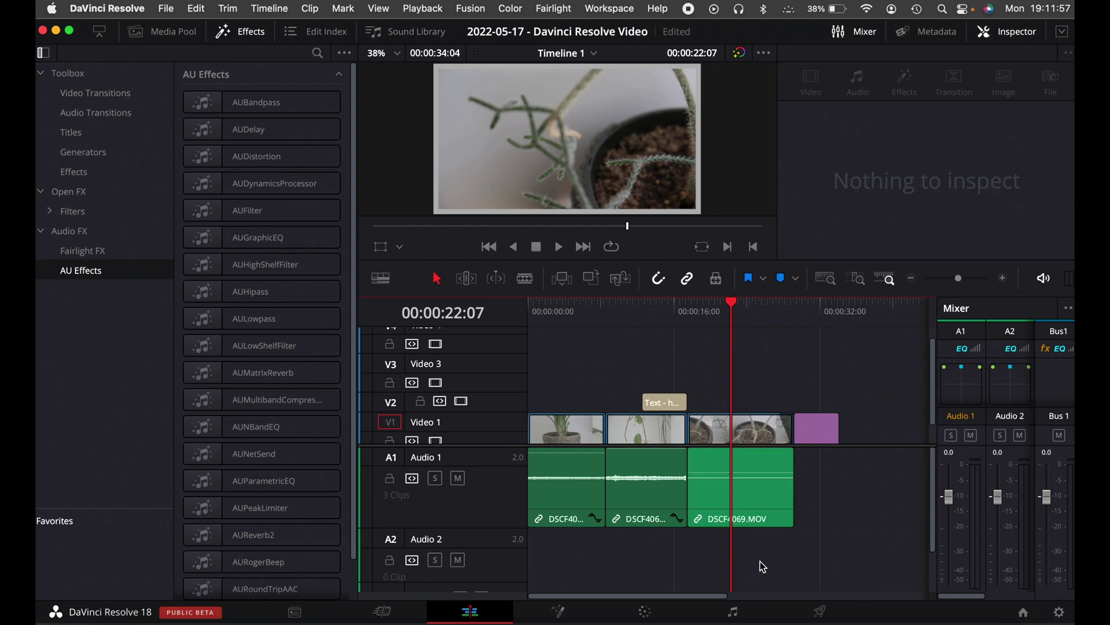
left_click(243, 31)
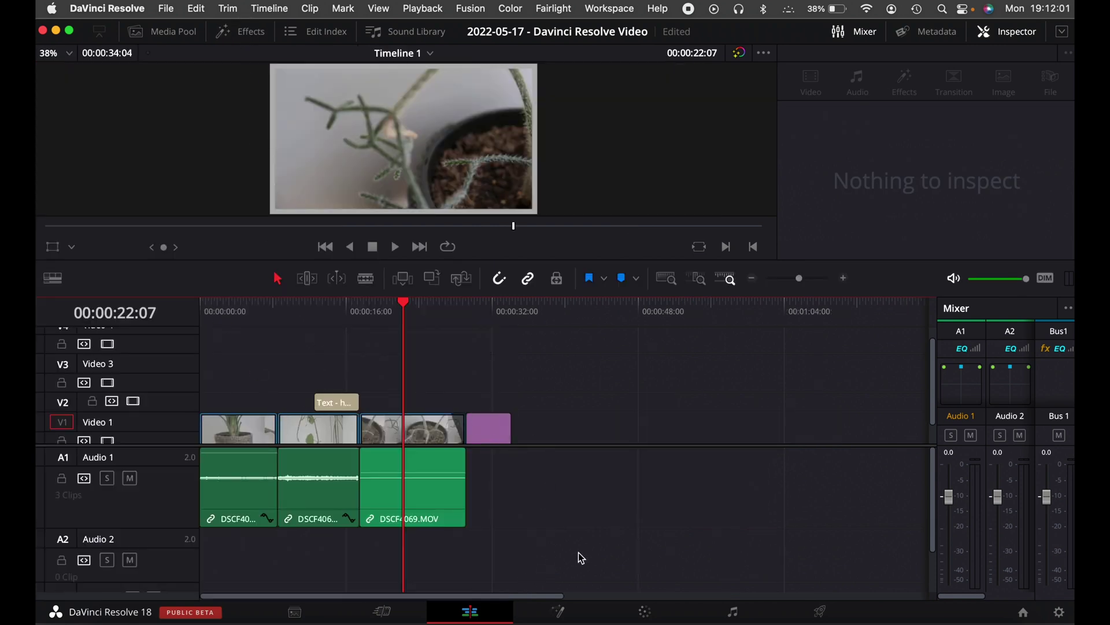
Pass through the Fusion page showing DSCF4069.MOV, then go on to the Fairlight audio page.
left_click(560, 611)
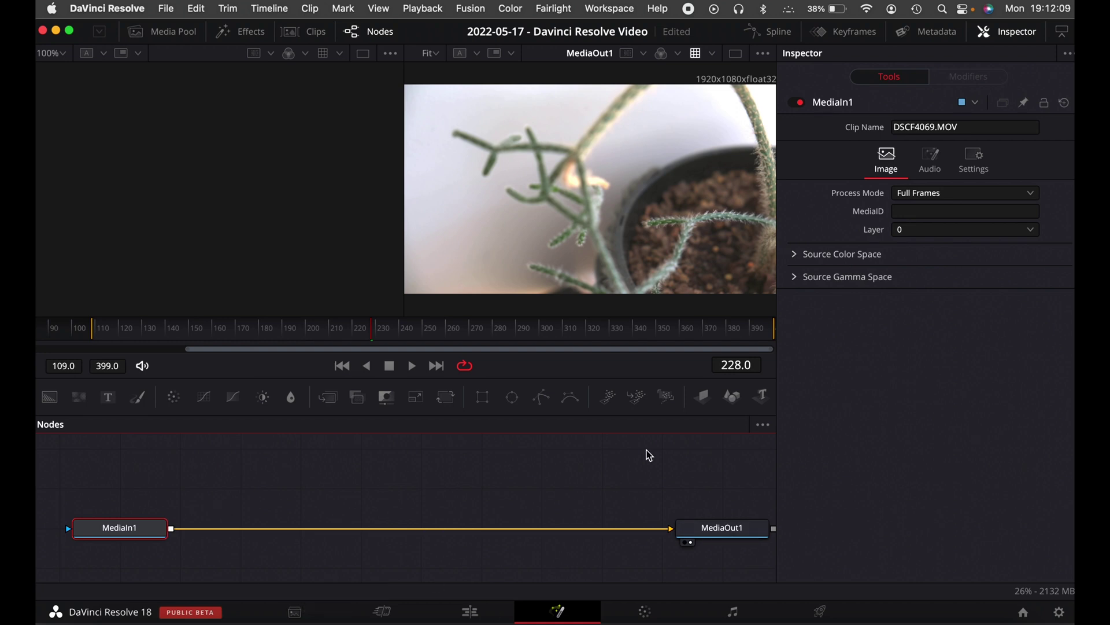
left_click(733, 612)
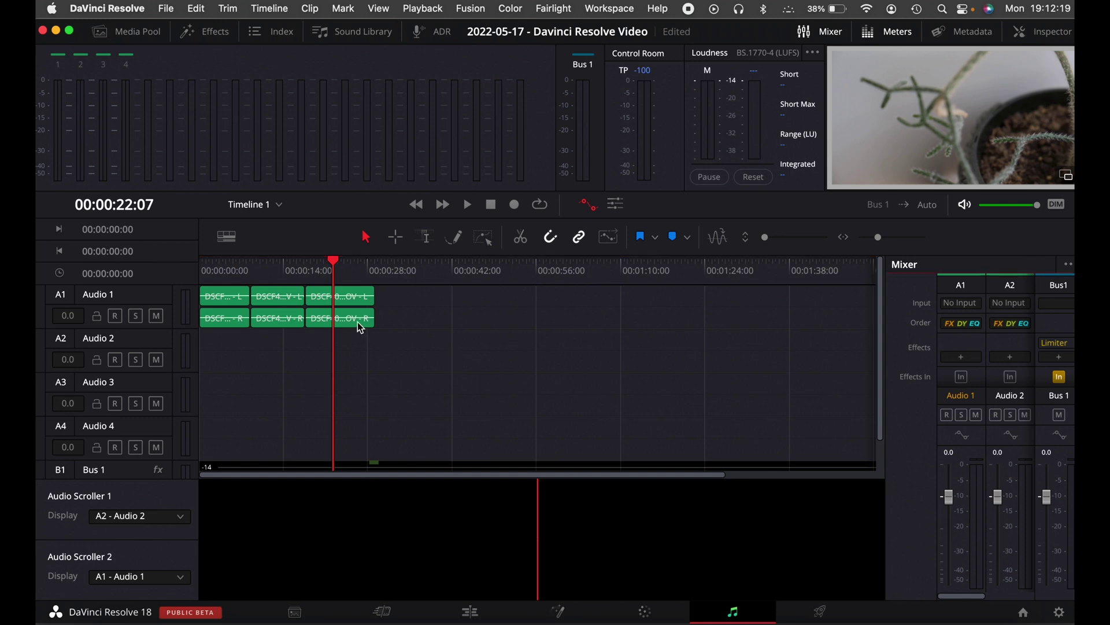
Place the playhead at 00:00:24:12 and zoom the Fairlight timeline to inspect the audio.
left_click(344, 275)
scroll(347, 276, "up", 5)
scroll(348, 276, "up", 5)
scroll(349, 275, "up", 3)
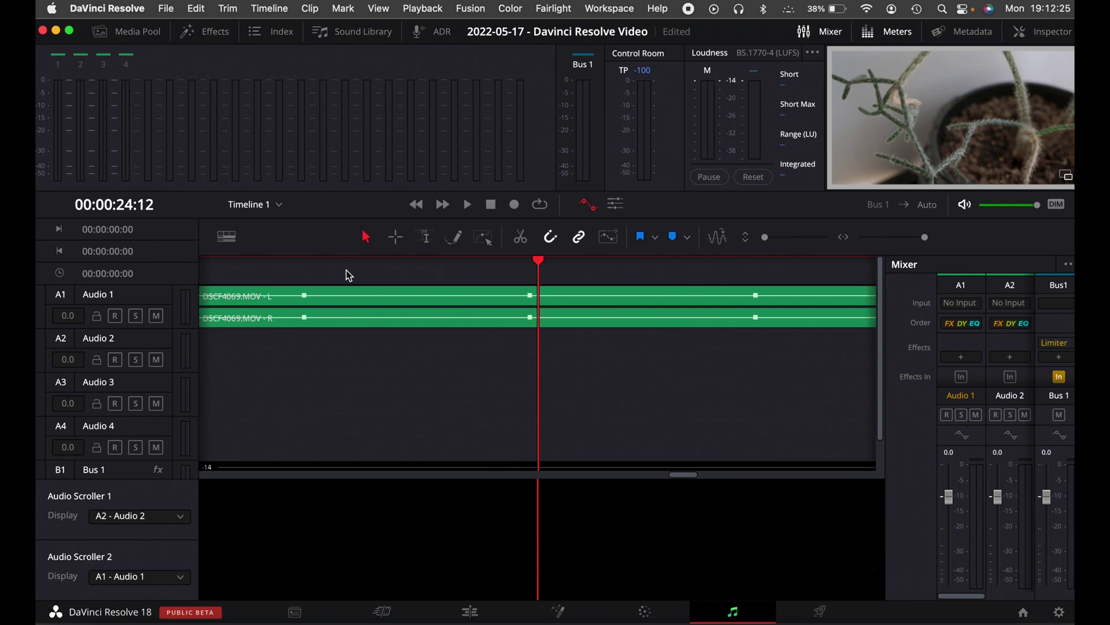
scroll(348, 275, "down", 2)
scroll(348, 275, "down", 2)
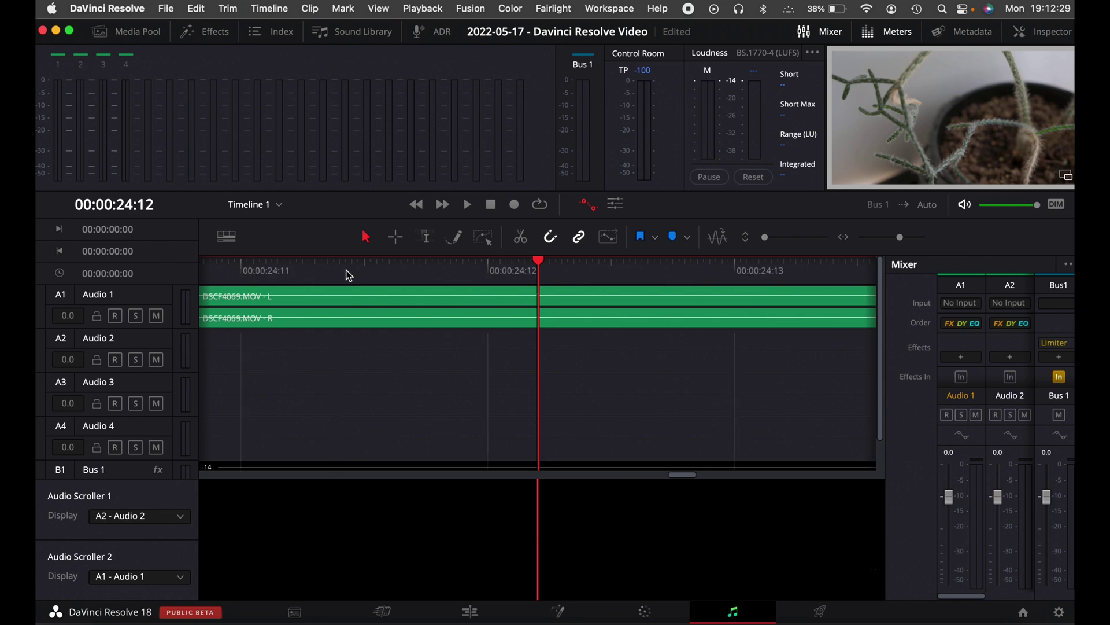
scroll(349, 276, "up", 1)
scroll(349, 275, "up", 1)
scroll(349, 275, "up", 2)
scroll(349, 275, "up", 1)
Check other points in the audio clip, then bring up the Deliver page with YouTube 1080p settings.
left_click(305, 269)
left_click(528, 272)
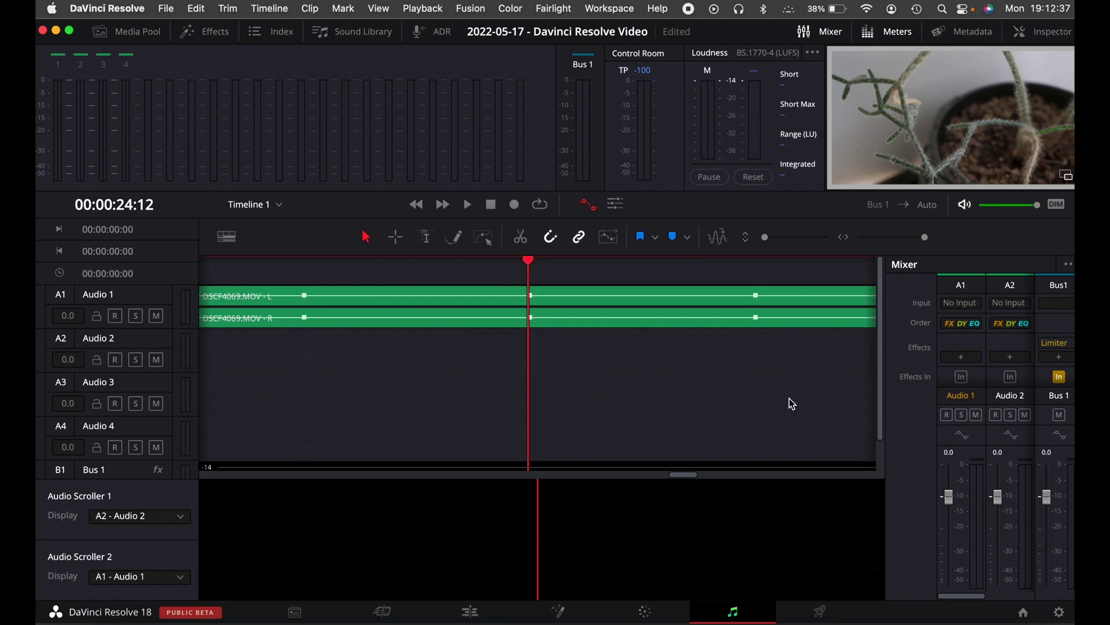
left_click(822, 615)
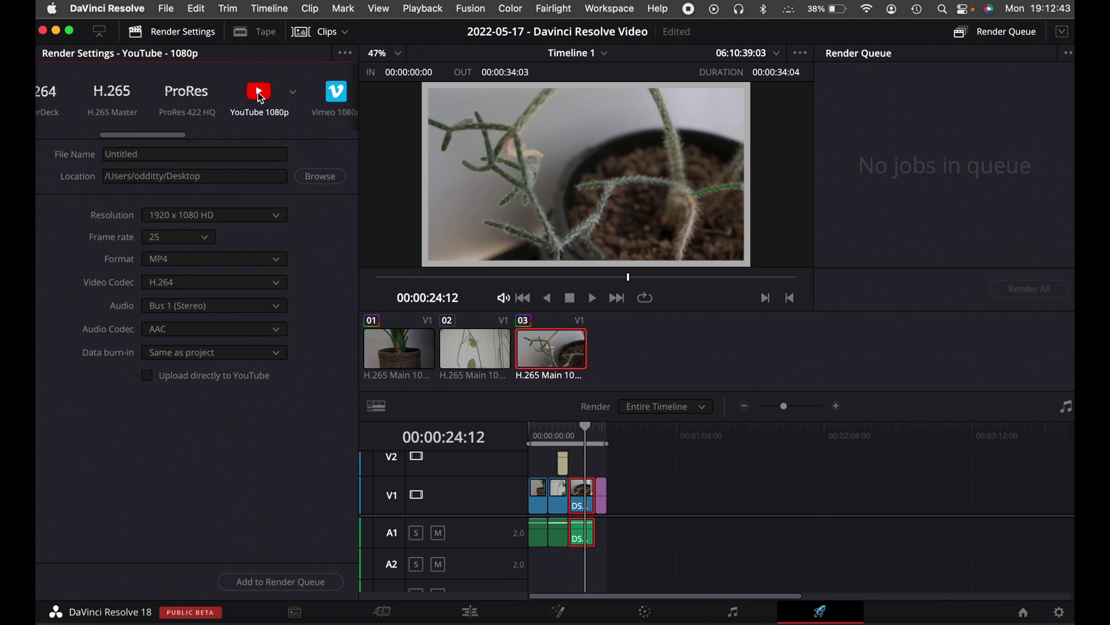
scroll(260, 97, "left", 2)
scroll(259, 97, "left", 3)
scroll(260, 97, "left", 2)
scroll(260, 97, "left", 1)
scroll(259, 97, "left", 2)
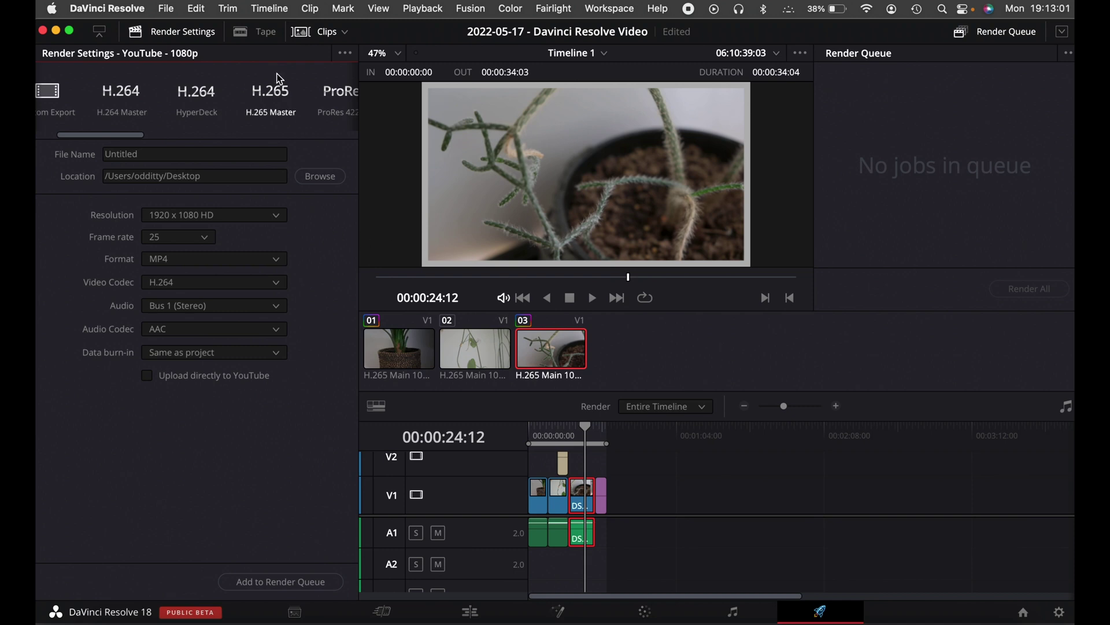
scroll(280, 93, "right", 5)
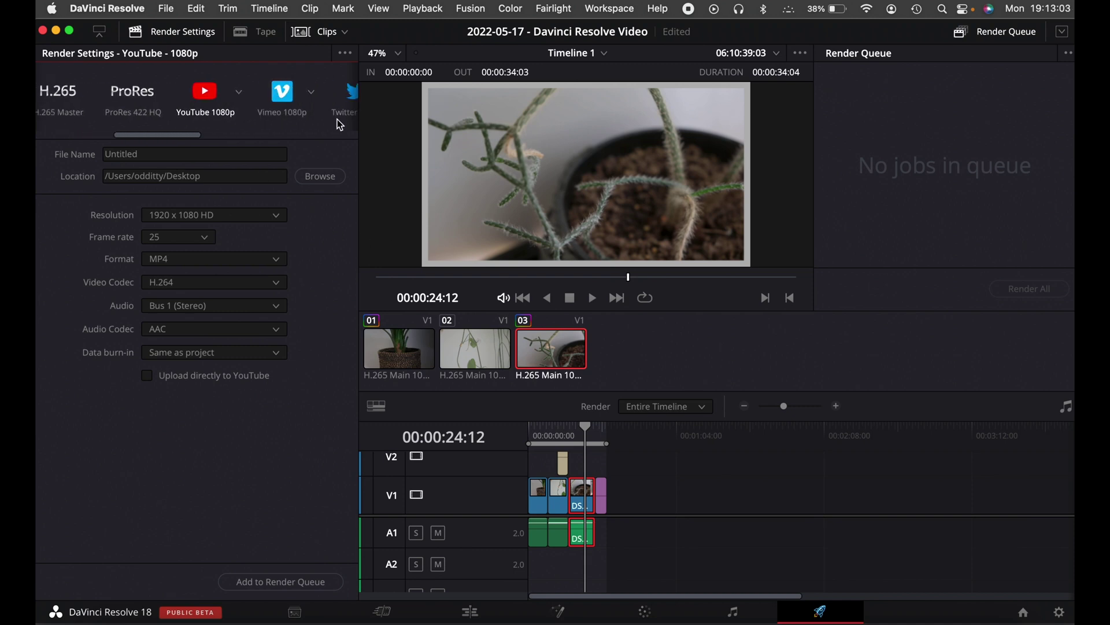